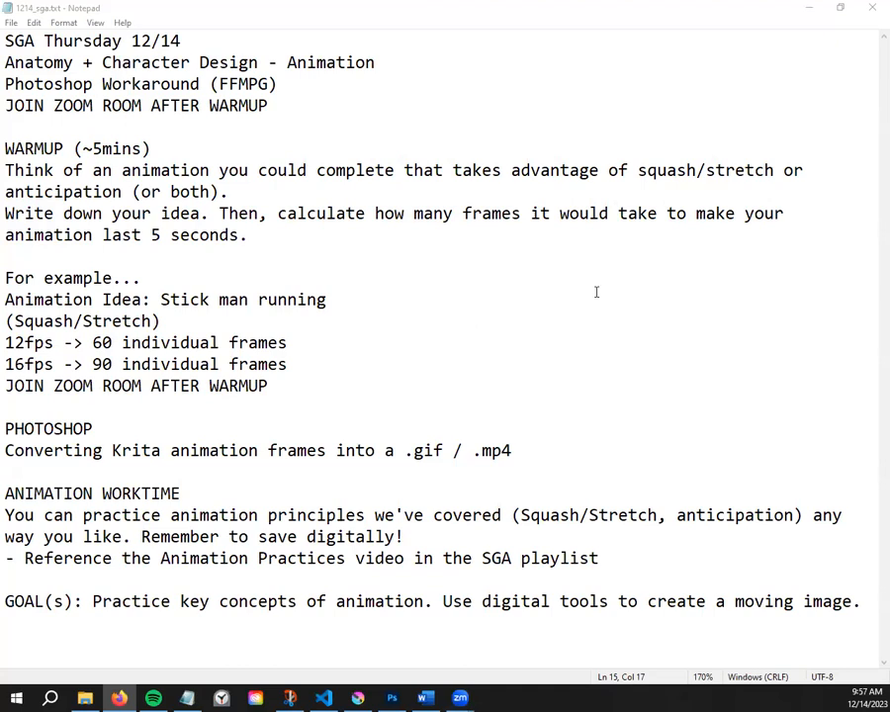
click(389, 401)
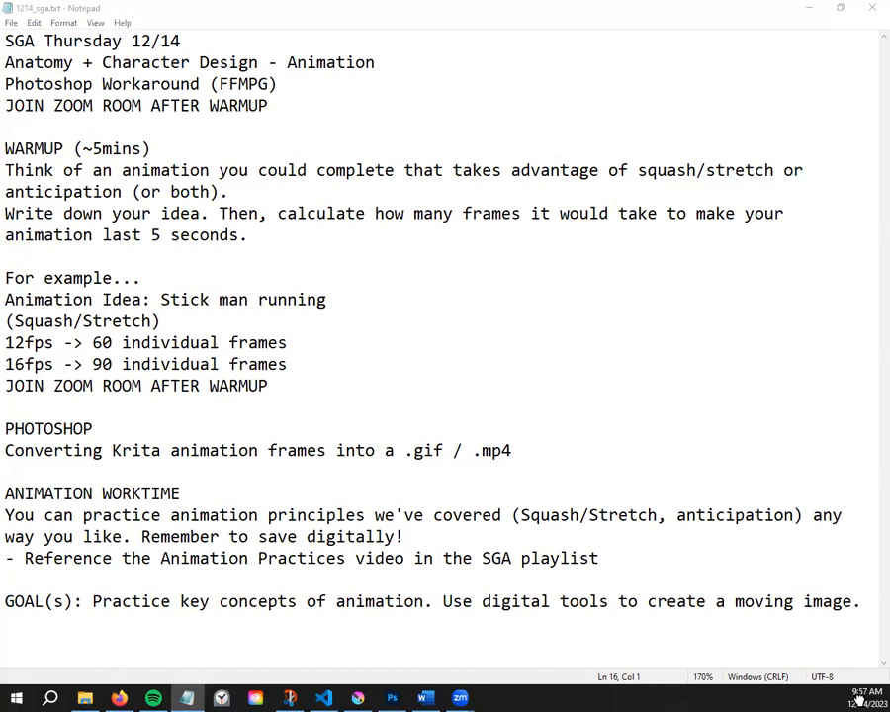
click(280, 330)
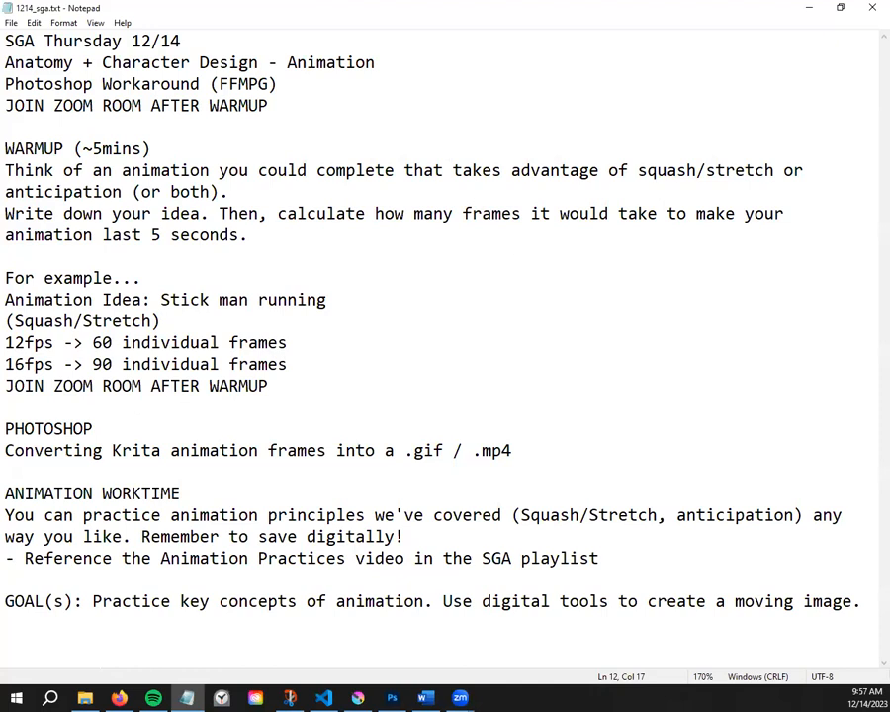
Switch to the squashStretch_example.kra animation in Krita and undo the stray brush stroke on frame 5
key(alt+Tab)
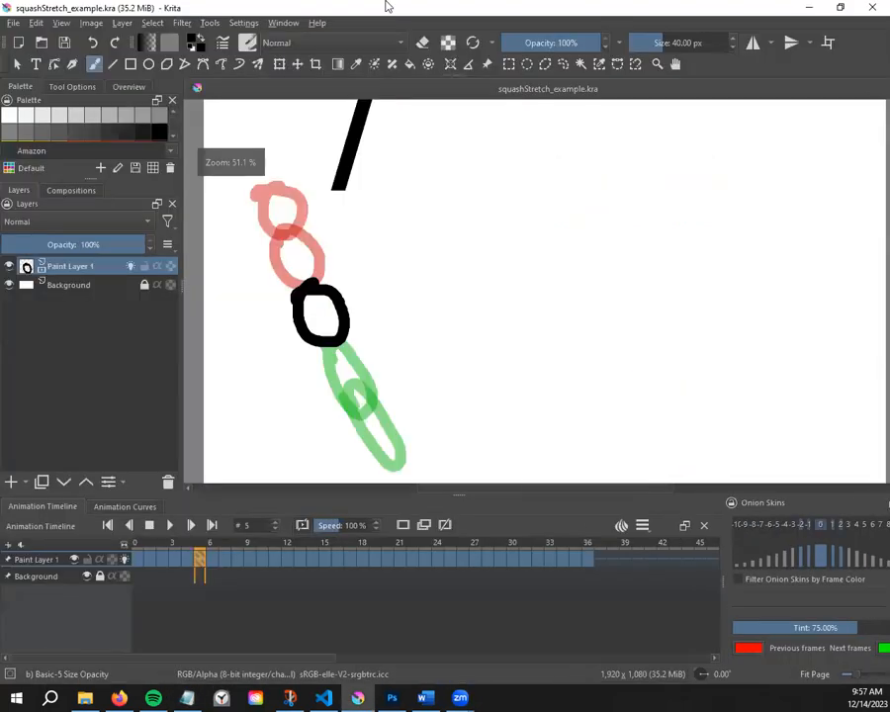
drag(336, 187, 287, 327)
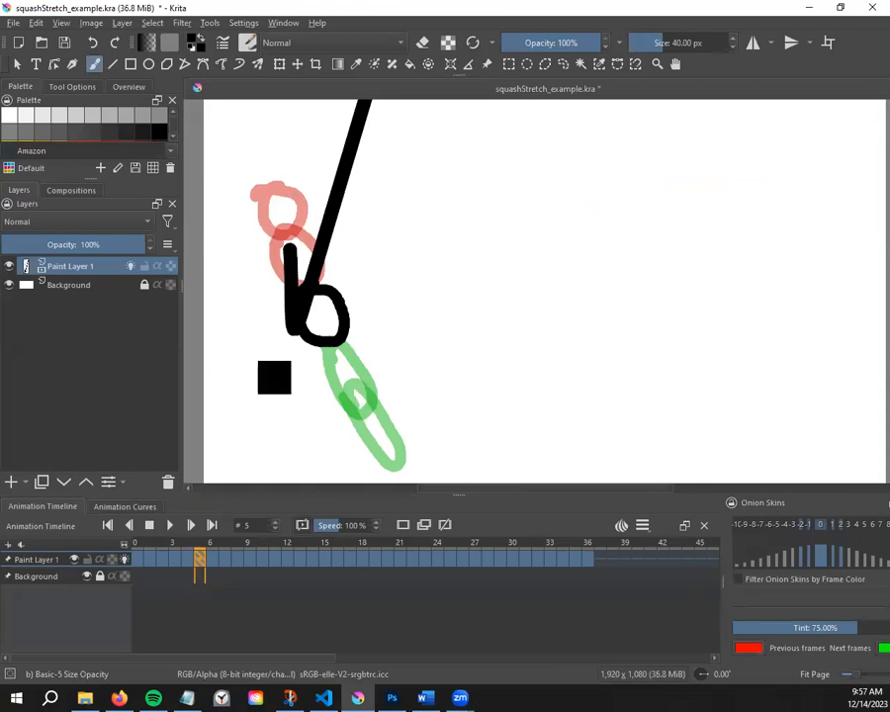
key(ctrl+z)
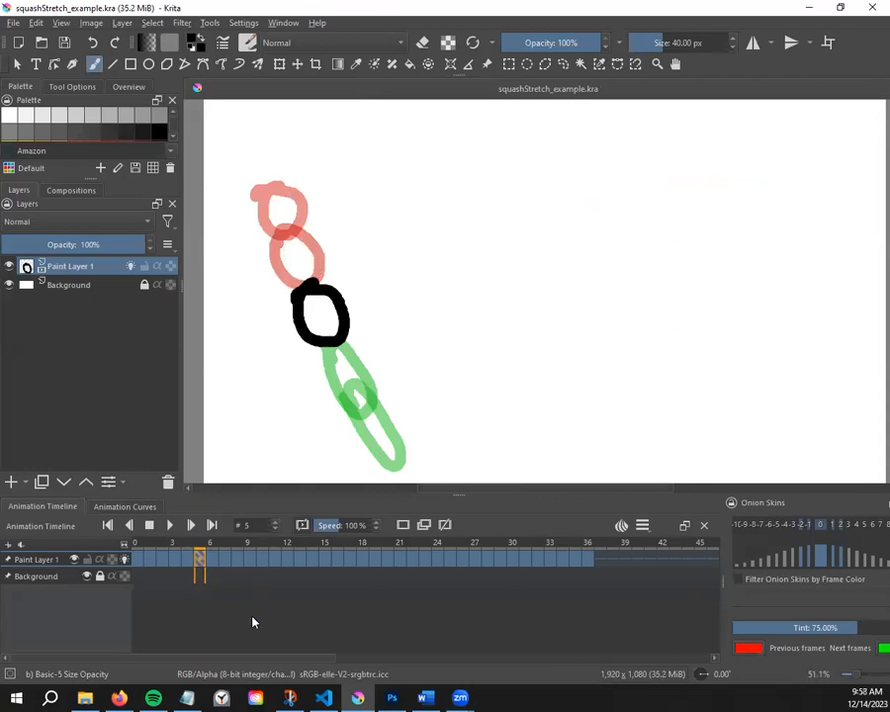
Review frames 40, 5 and 42 of the ball animation, play it back and stop the playback
click(640, 562)
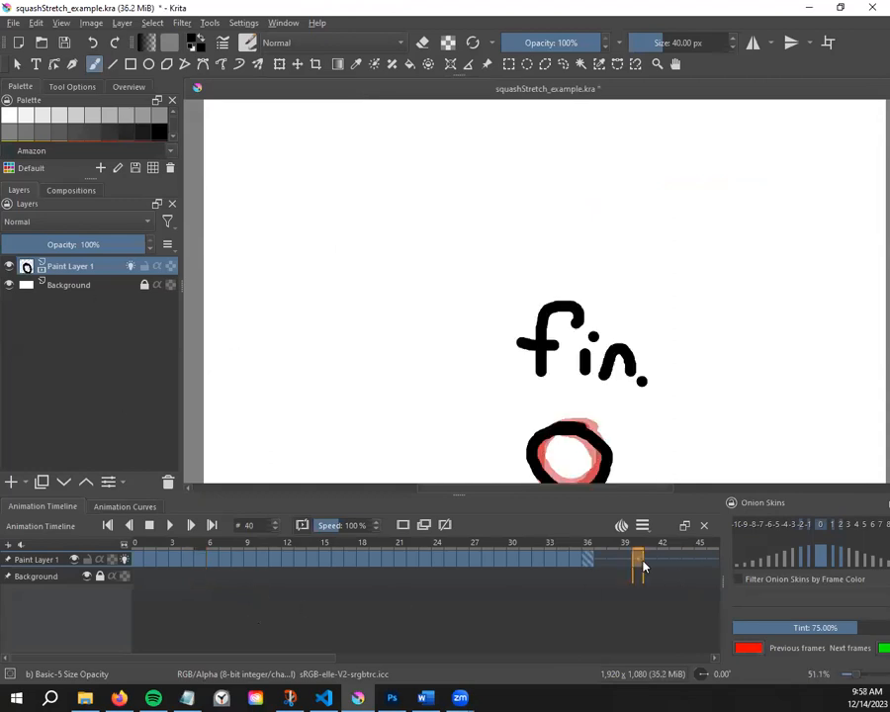
click(198, 560)
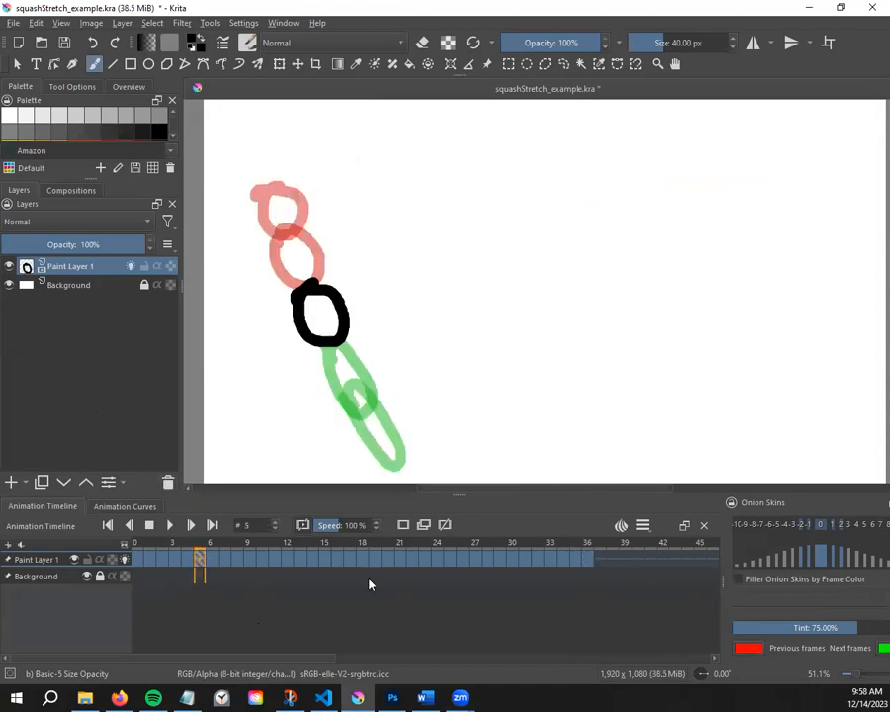
click(663, 561)
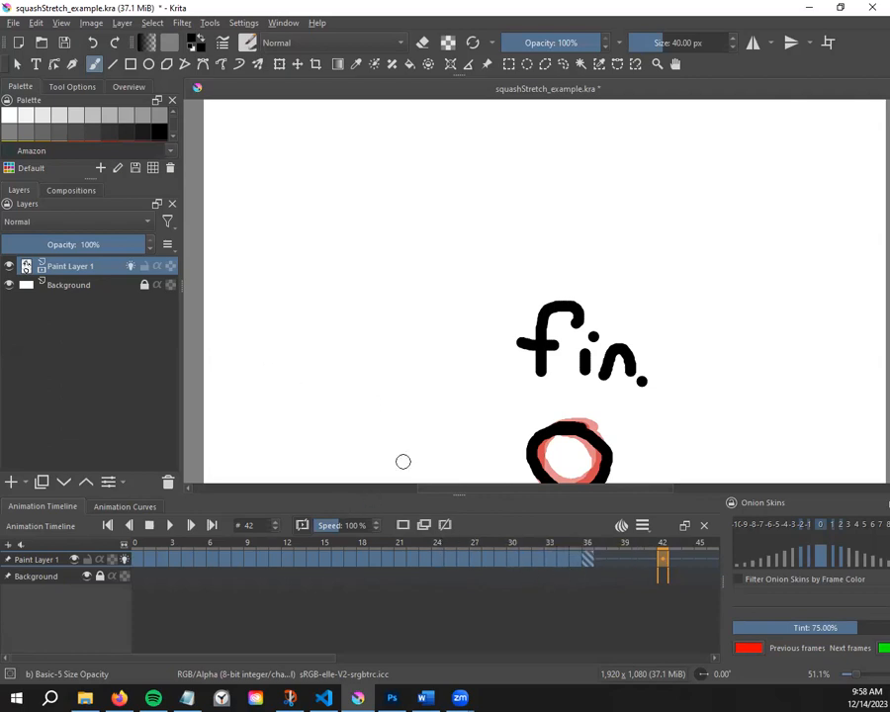
click(169, 525)
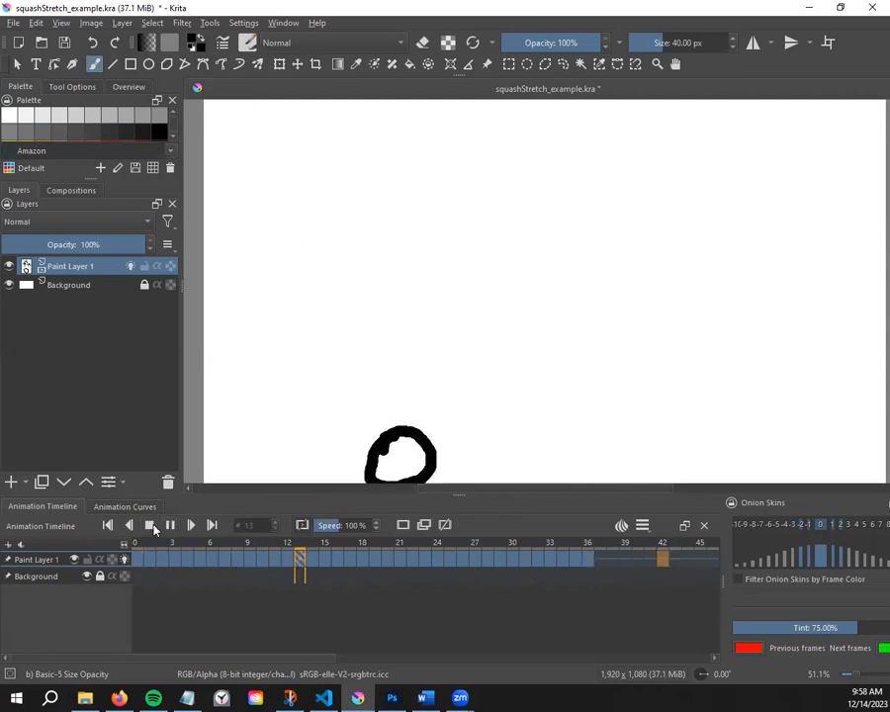
click(152, 527)
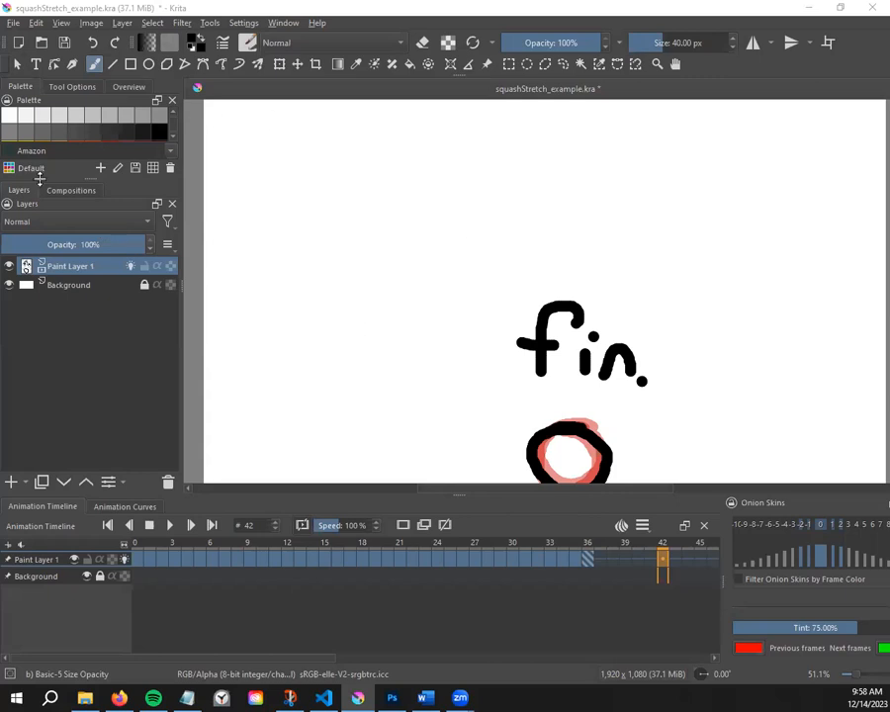
Open the Render Animation settings and set the export to an Image Sequence in PNG format
click(14, 23)
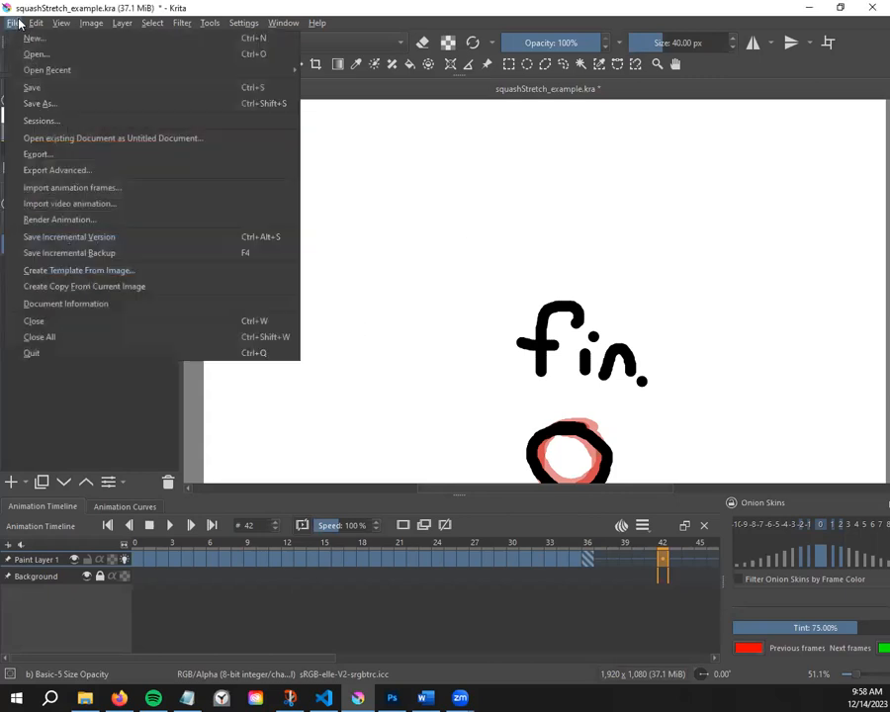
click(154, 225)
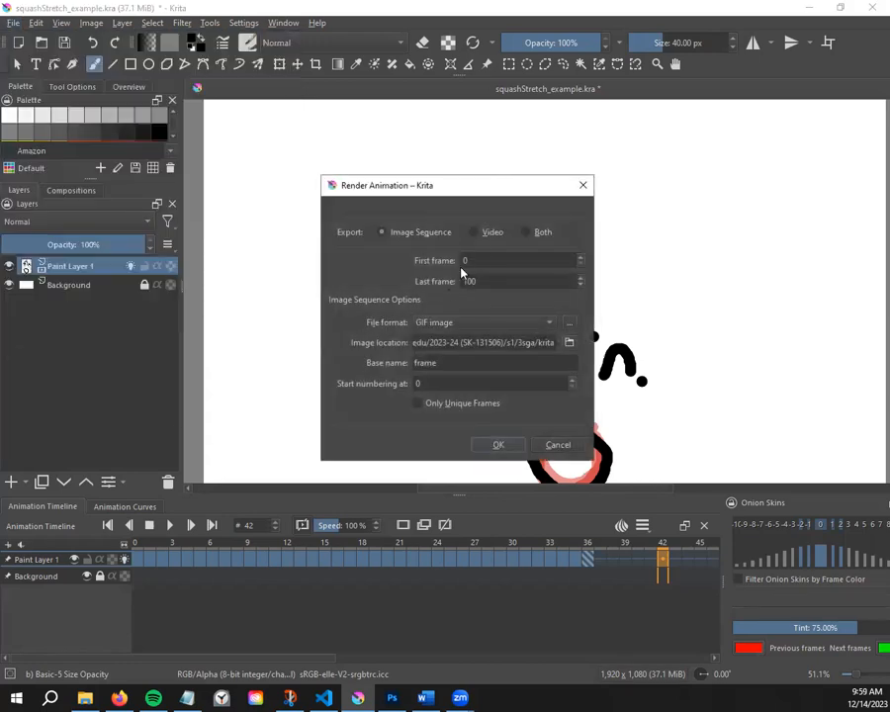
click(475, 233)
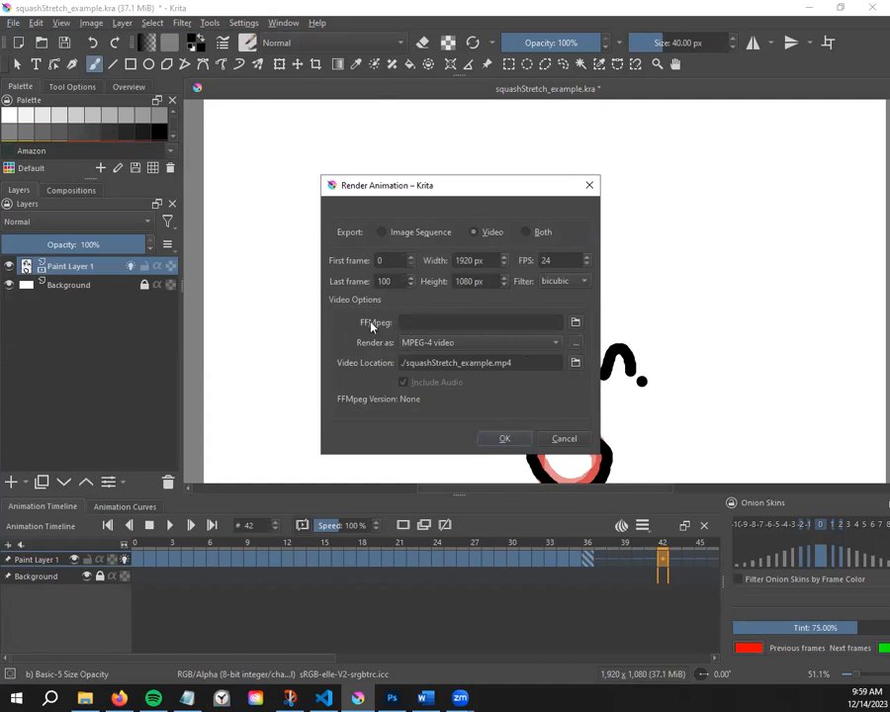
click(384, 234)
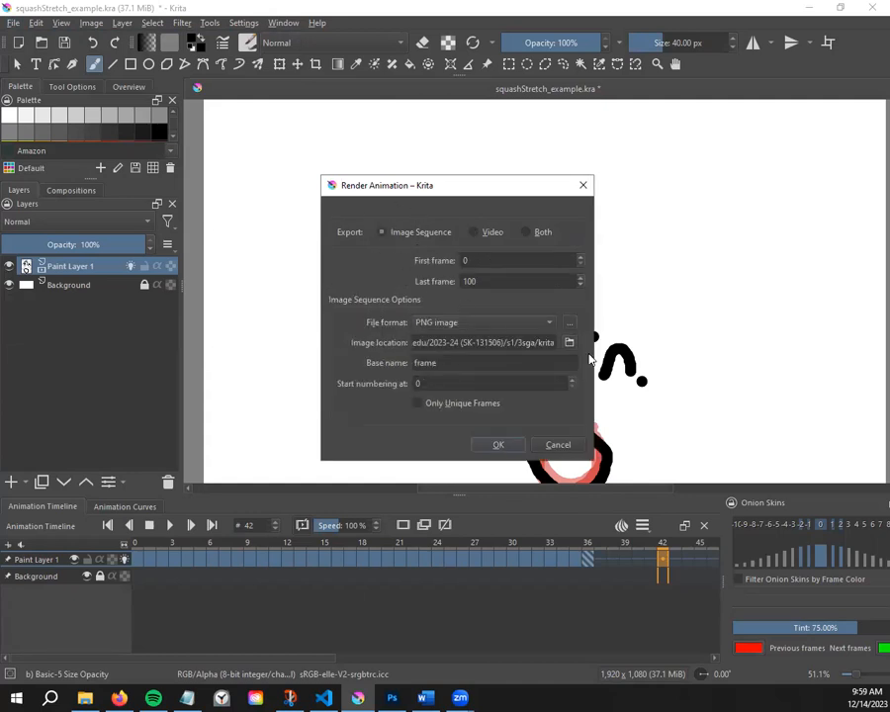
Clear the image location and browse to the s1/3sga/krita folder inside the 2023-24 folder
click(567, 342)
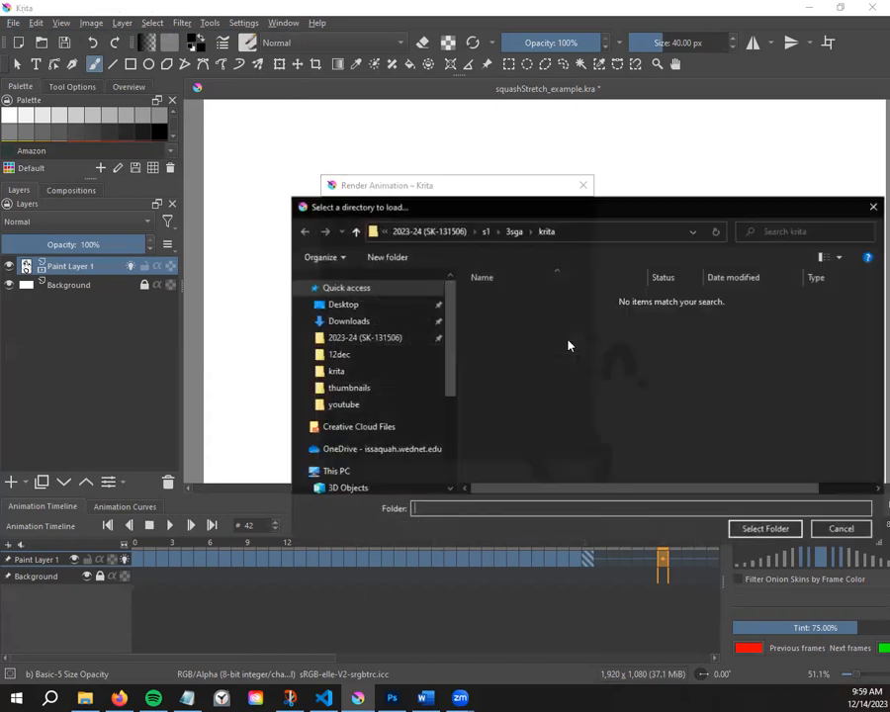
click(862, 530)
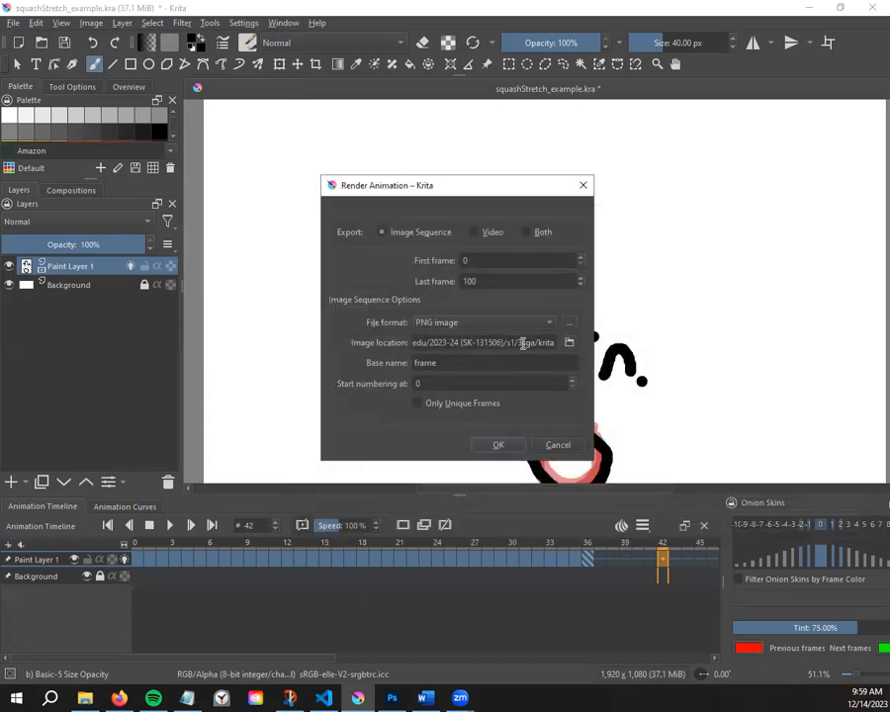
triple_click(523, 343)
key(BackSpace)
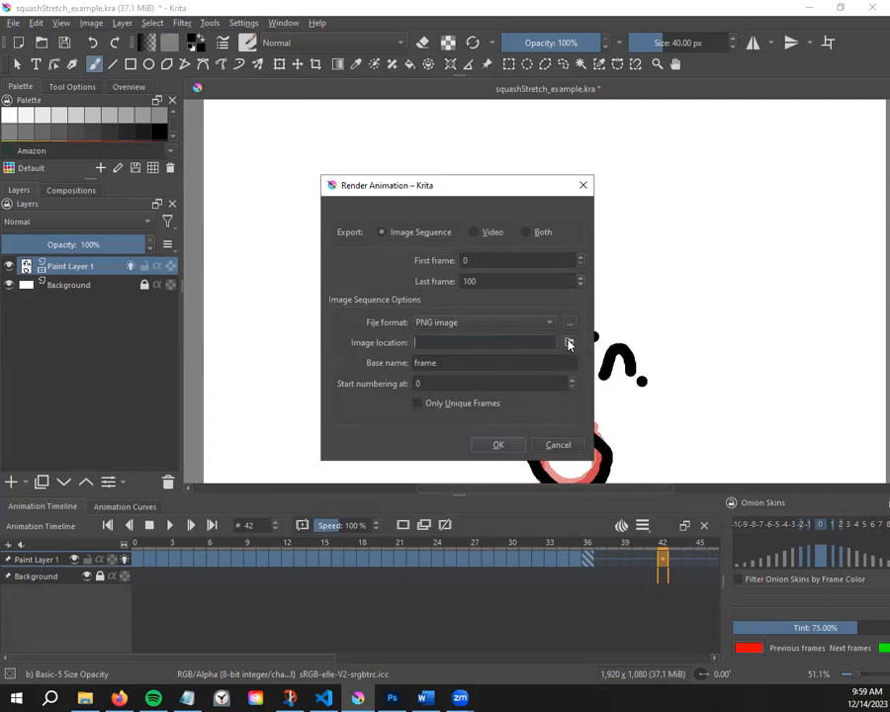
click(570, 344)
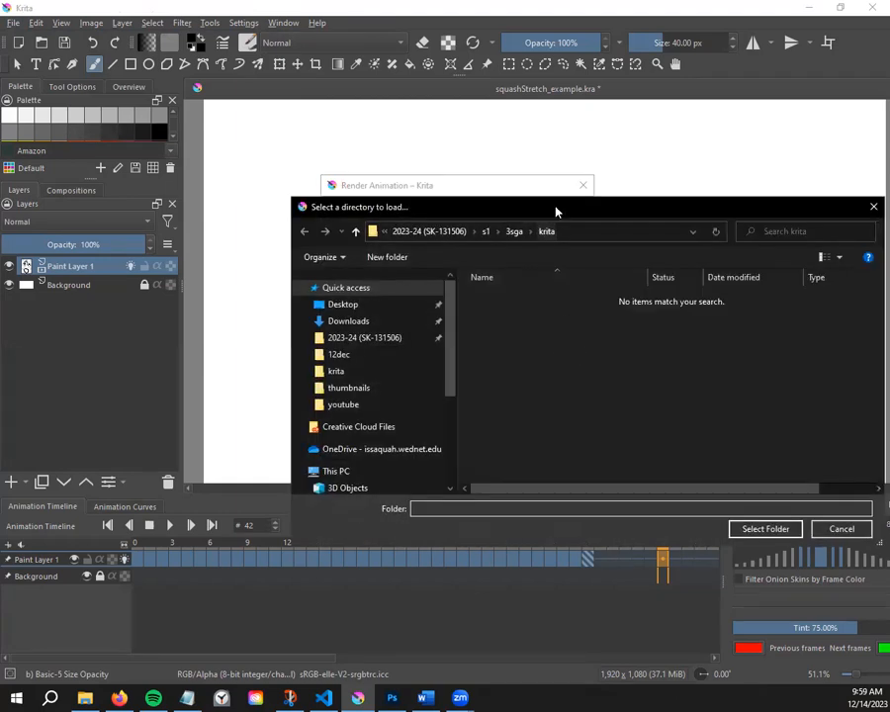
drag(554, 217, 372, 232)
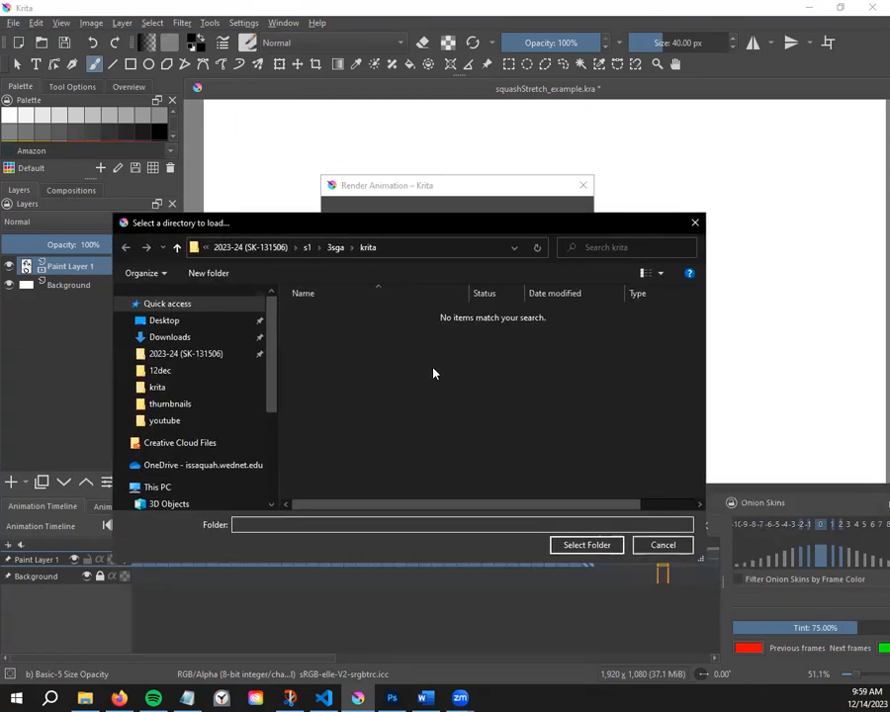
click(193, 355)
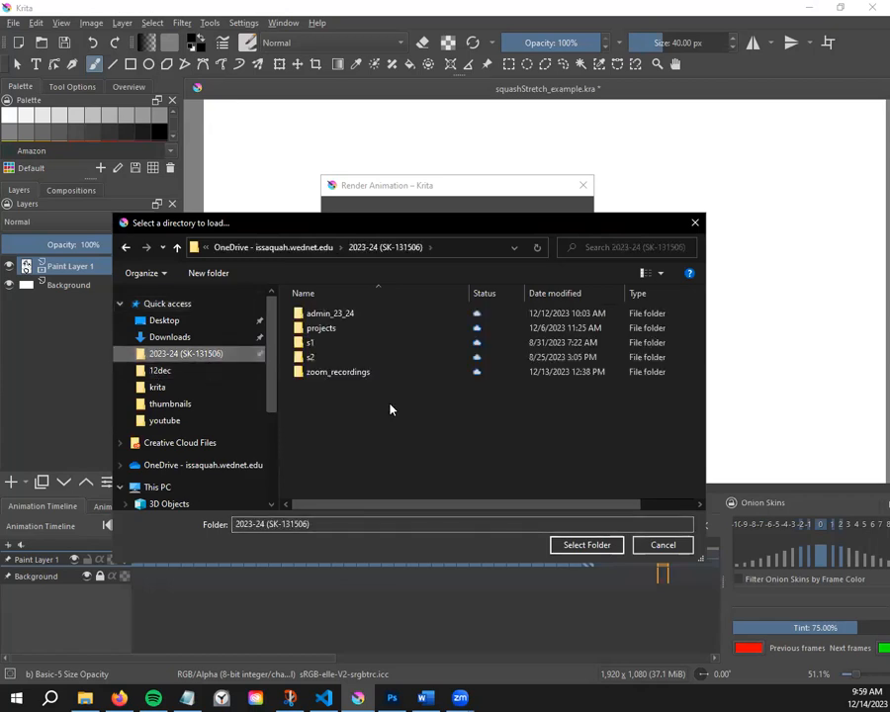
double_click(337, 345)
double_click(356, 345)
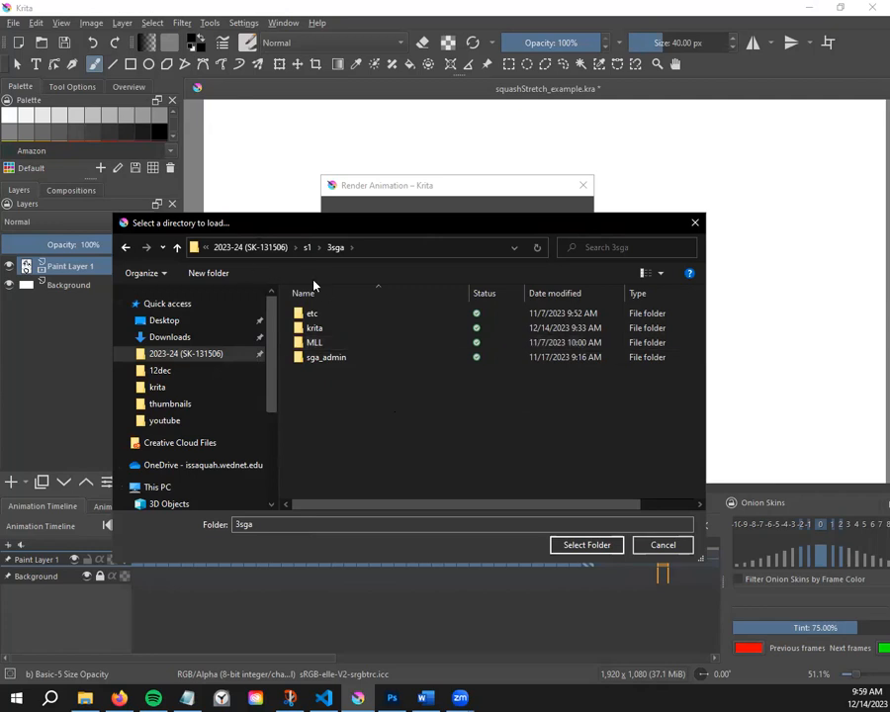
click(351, 329)
double_click(353, 330)
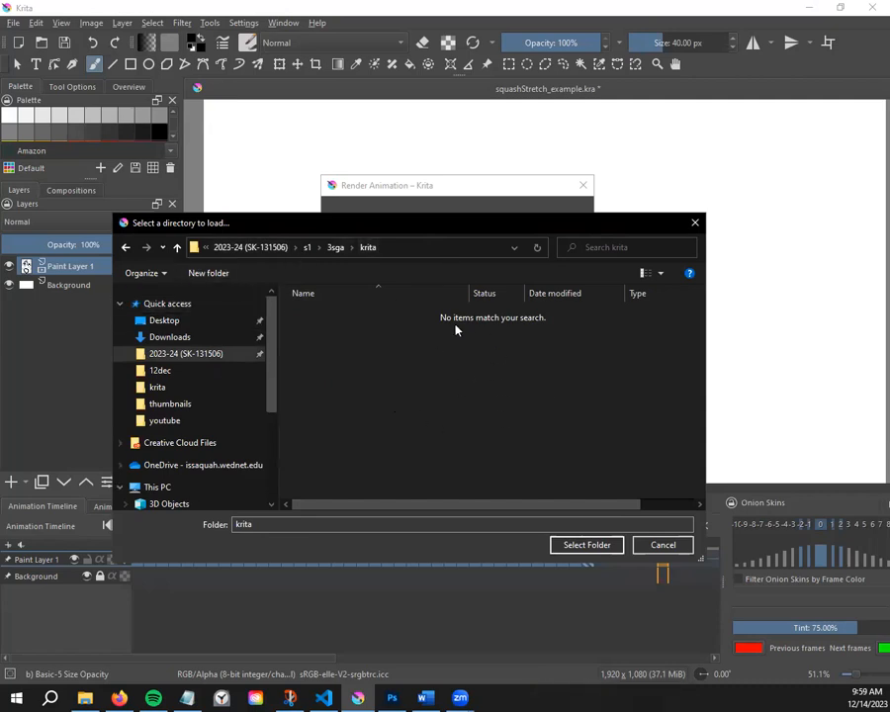
Create a folder named frames inside the krita folder and choose it as the image location
click(220, 274)
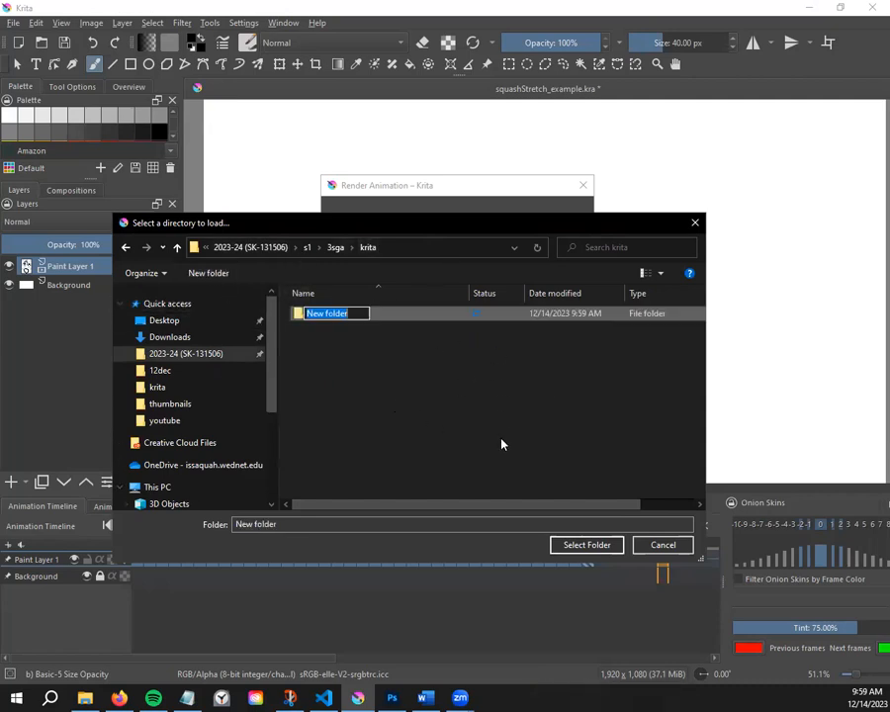
text(frames)
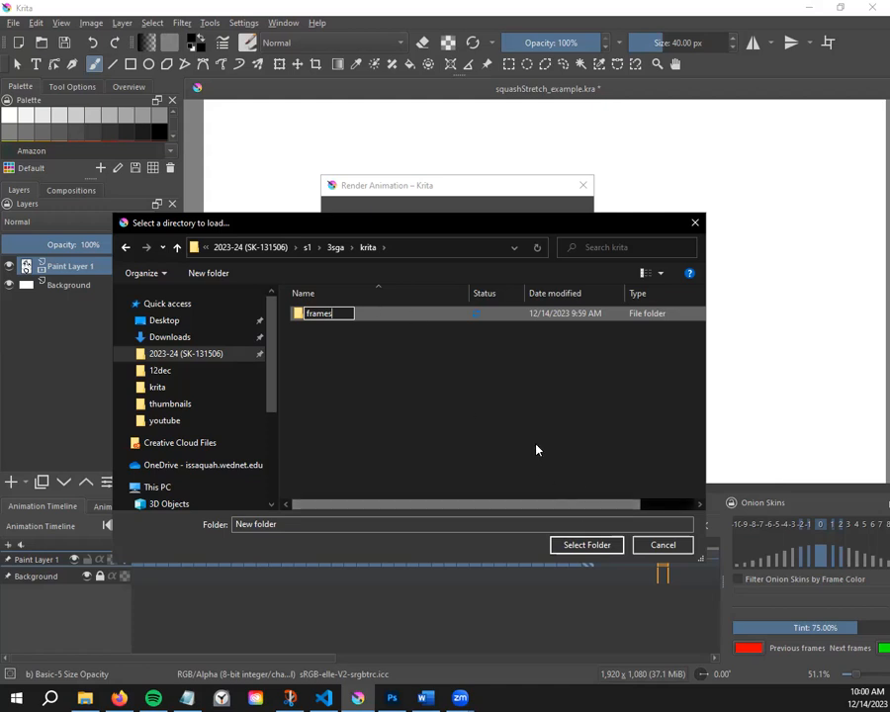
key(Return)
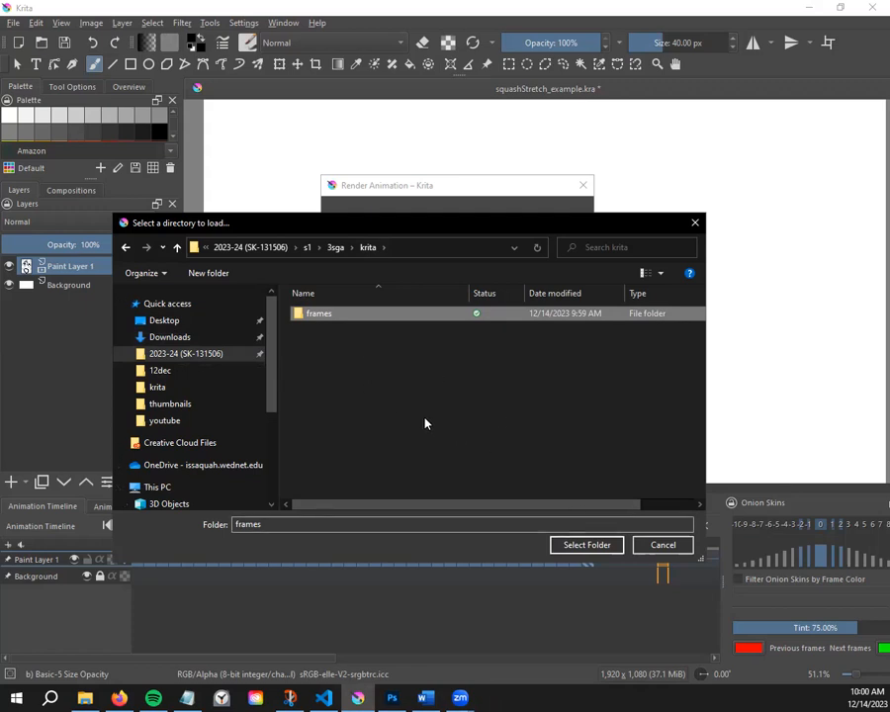
click(311, 318)
click(371, 343)
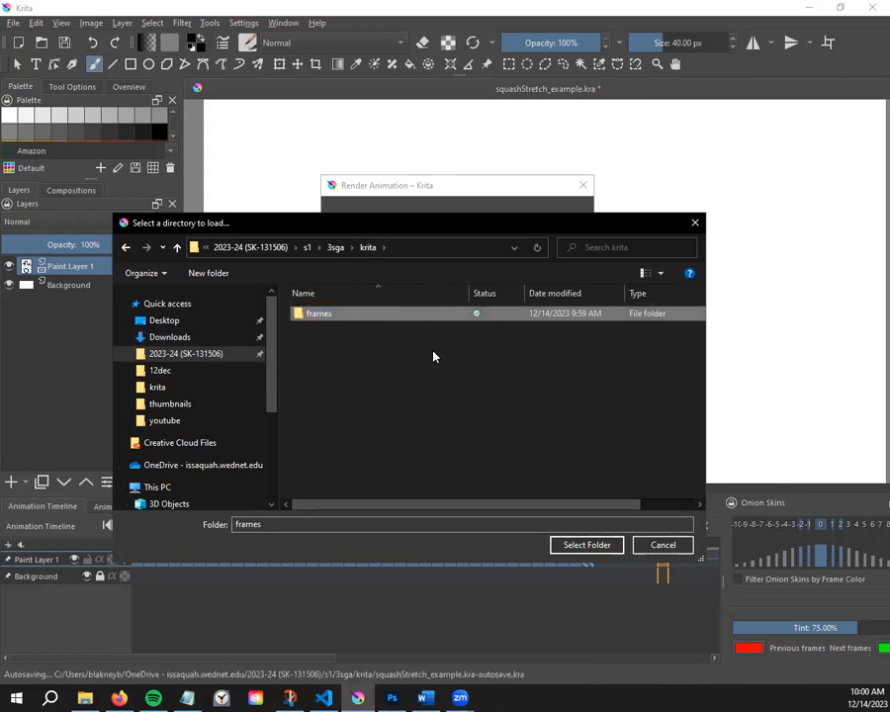
click(586, 546)
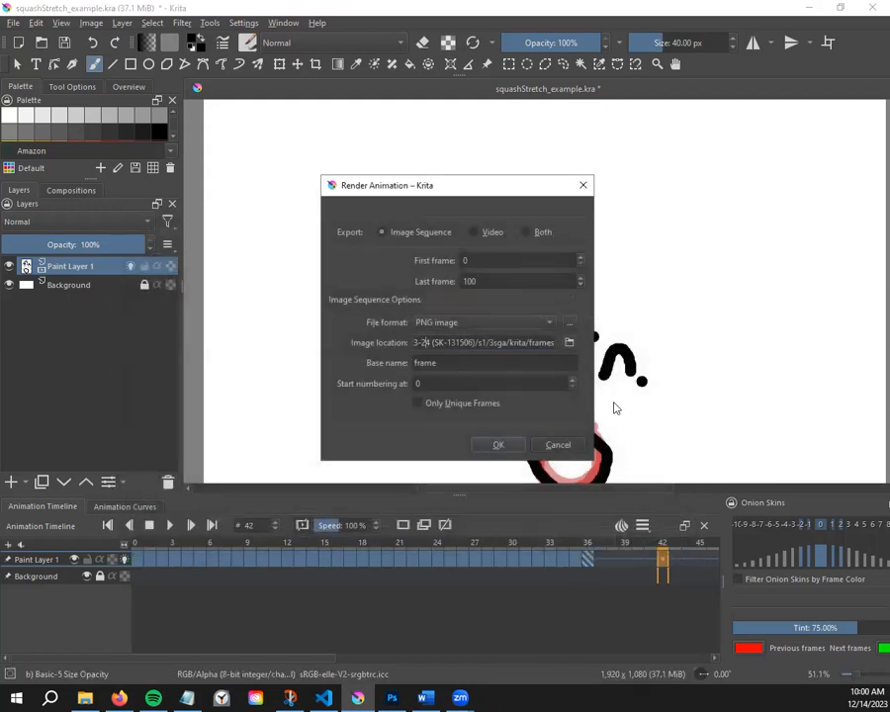
Read the image location path back to its beginning to check where the frames will be saved
key(Left)
key(Left)
key(Left)
key(Left)
key(Left)
key(Left)
key(Left)
key(Left)
key(Left)
key(Left)
key(Left)
key(Left)
key(Left)
key(Left)
key(Left)
key(Left)
key(Left)
key(Left)
key(Left)
key(Left)
key(Left)
key(Left)
key(Left)
key(Left)
key(Left)
key(Left)
key(Left)
key(Left)
key(Left)
key(Left)
key(Left)
key(Left)
key(Left)
key(Left)
key(Left)
key(Left)
key(Left)
key(Left)
key(Left)
key(Left)
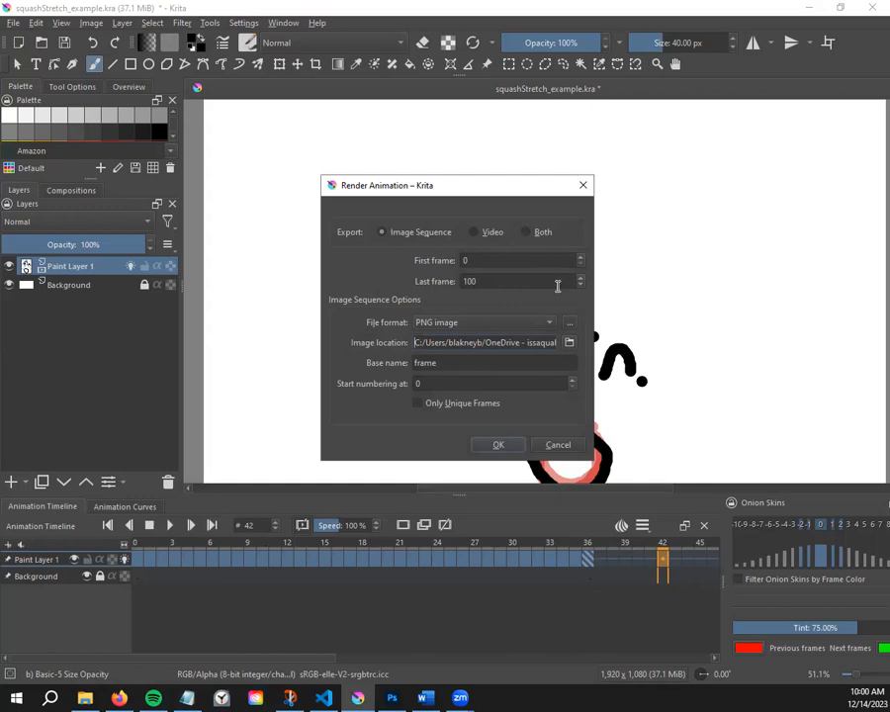
Set the last frame to 36 and render the image sequence
drag(569, 281, 396, 277)
text(36)
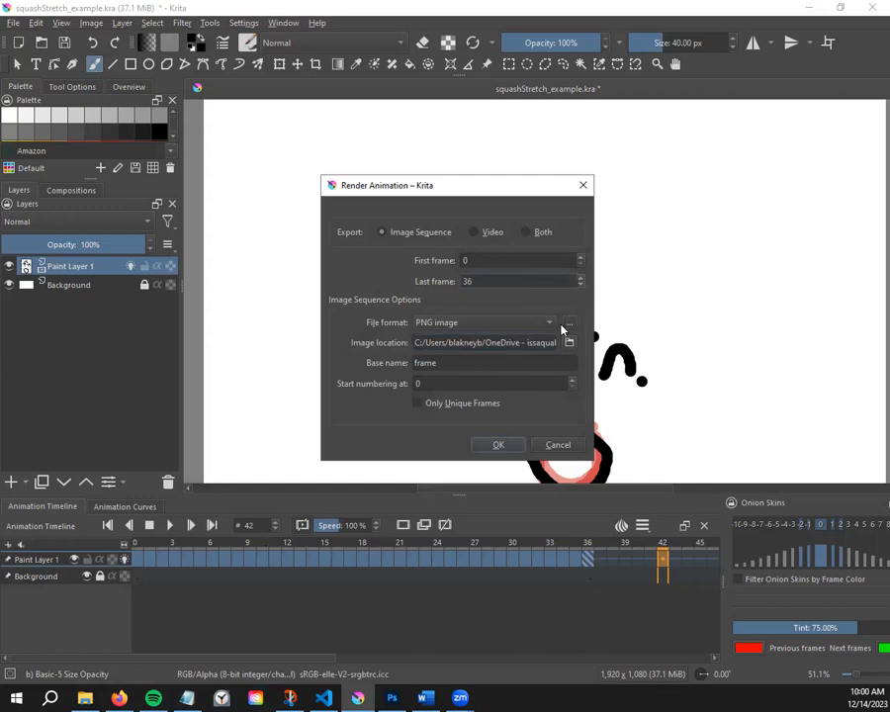
click(505, 449)
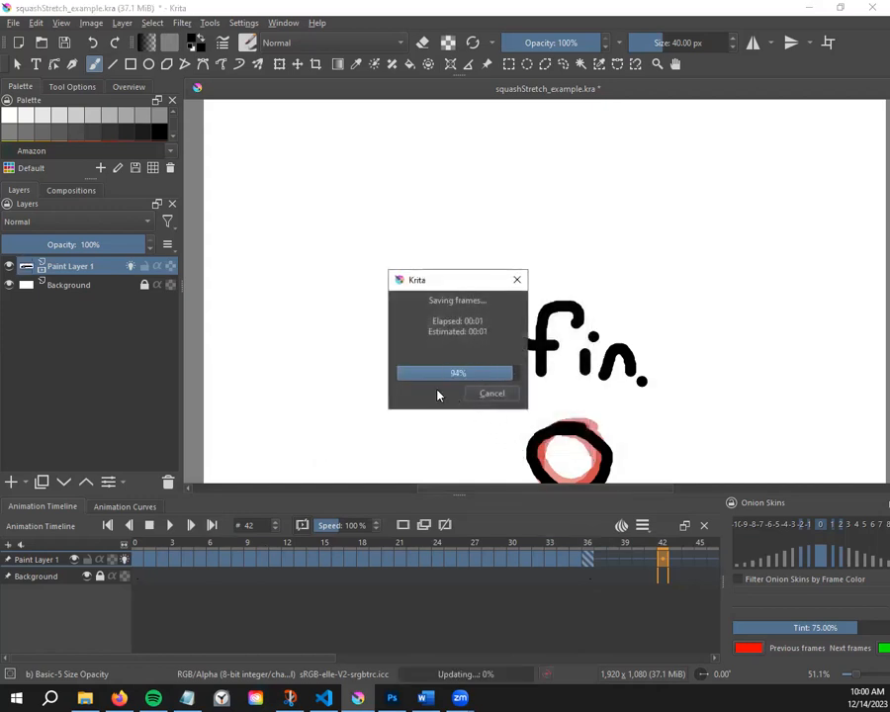
Switch to File Explorer, open the frames folder and view frame0000.png in the image viewer
click(86, 698)
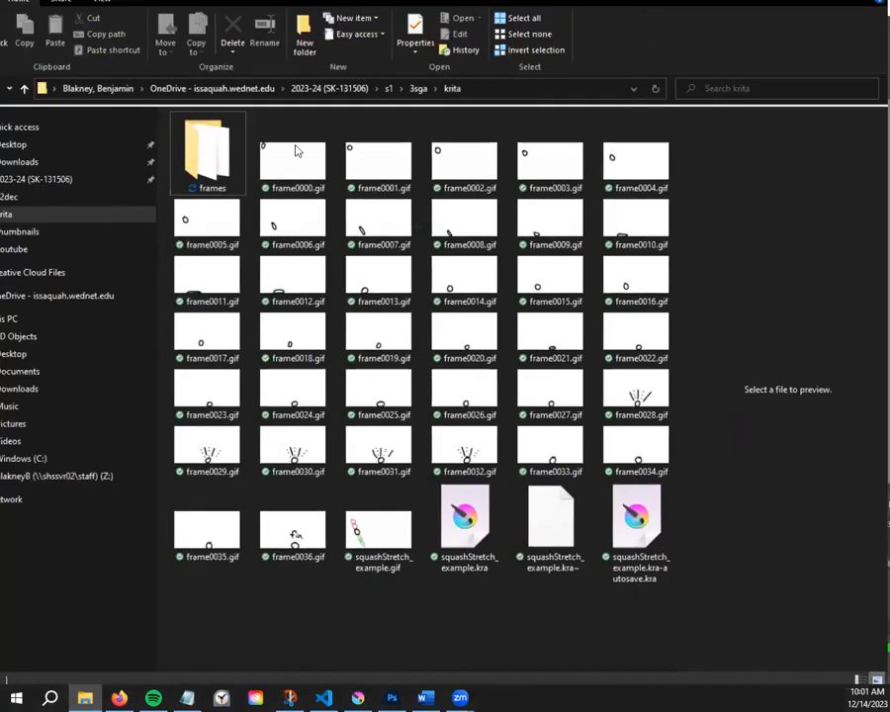
double_click(238, 171)
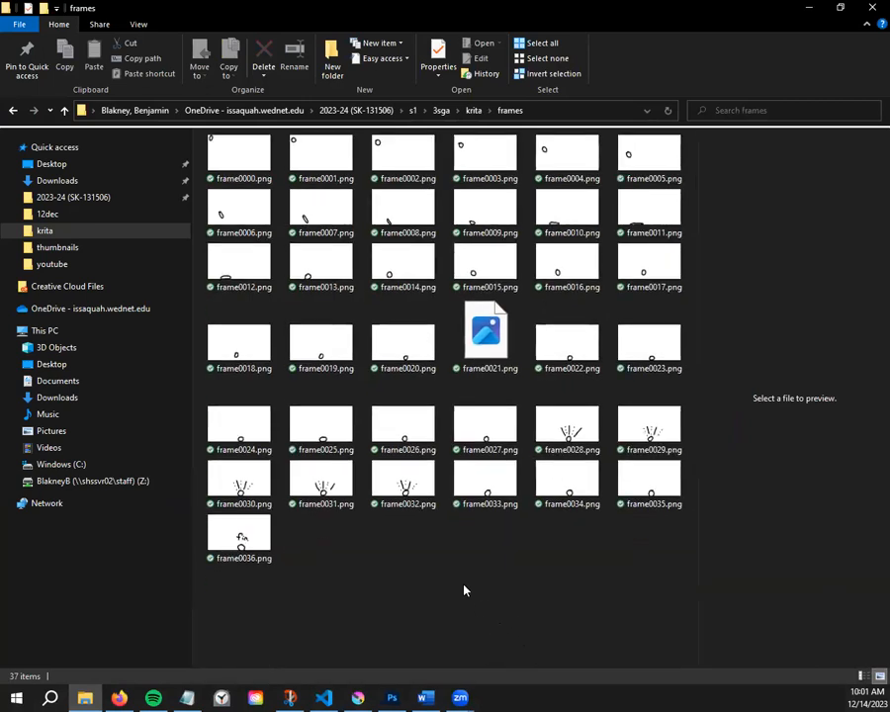
double_click(238, 163)
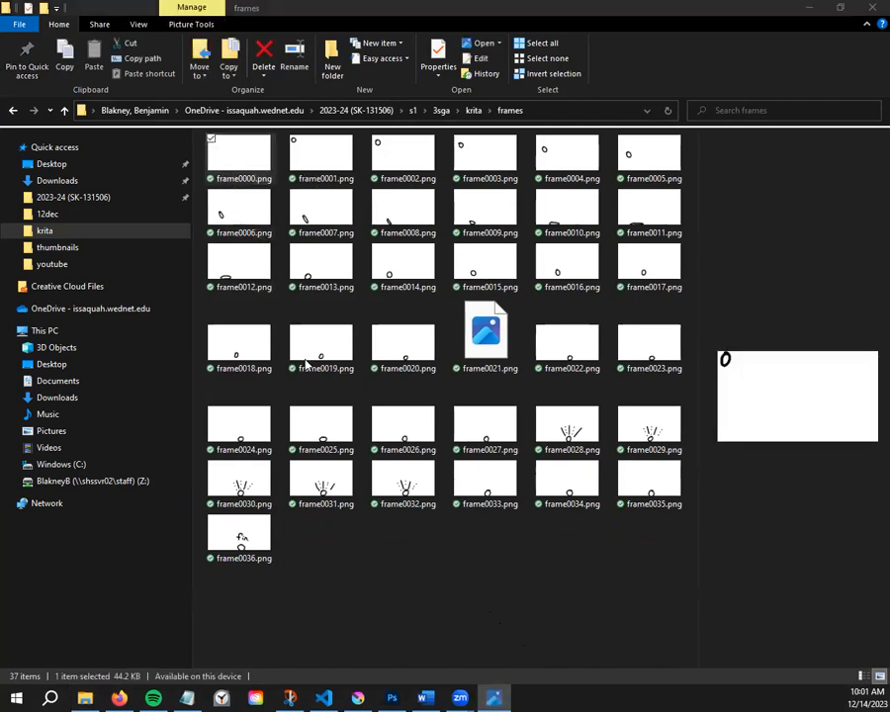
Step through the exported PNG frames forward and back to frame0000.png, and close the image viewer
key(Right)
key(Right)
key(Right)
key(Right)
key(Right)
key(Right)
key(Right)
key(Right)
key(Right)
key(Right)
key(Right)
key(Right)
key(Right)
key(Right)
key(Right)
key(Right)
key(Right)
key(Right)
key(Right)
key(Right)
key(Right)
key(Right)
key(Right)
key(Right)
key(Right)
key(Right)
key(Right)
key(Right)
key(Right)
key(Right)
key(Right)
key(Right)
key(Right)
key(Right)
key(Right)
key(Left)
key(Left)
key(Left)
key(Left)
key(Left)
key(Left)
key(Left)
key(Left)
key(Left)
key(Left)
key(Left)
key(Left)
key(Left)
key(Left)
key(Left)
key(Left)
key(Left)
key(Left)
key(Left)
key(Left)
key(Left)
key(Left)
key(Left)
key(Left)
key(Left)
key(Left)
key(Left)
key(Left)
key(Left)
key(Left)
key(Left)
key(Left)
key(Left)
key(Left)
key(Left)
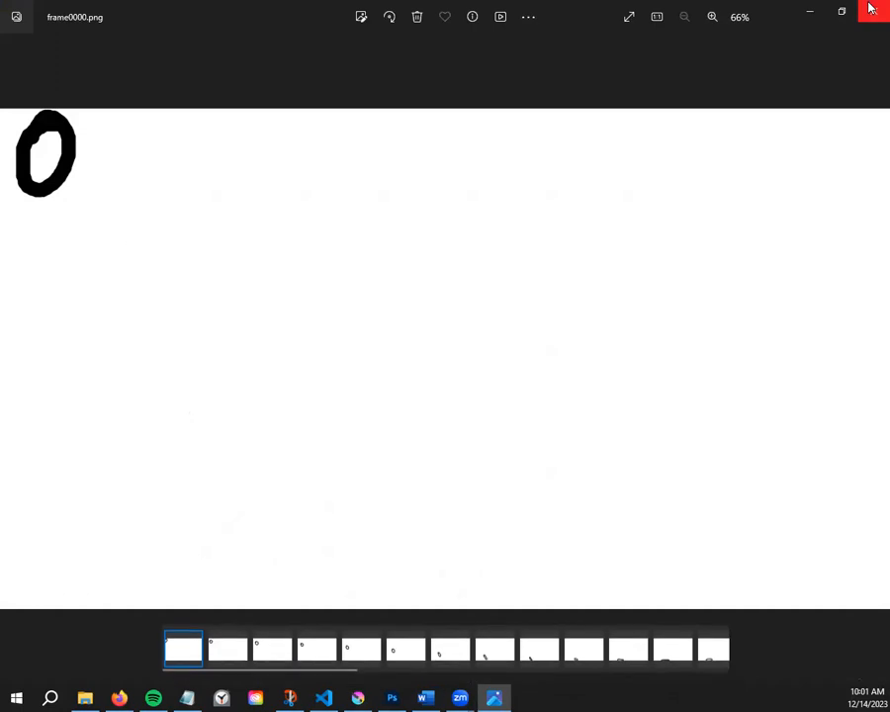
click(871, 8)
click(451, 583)
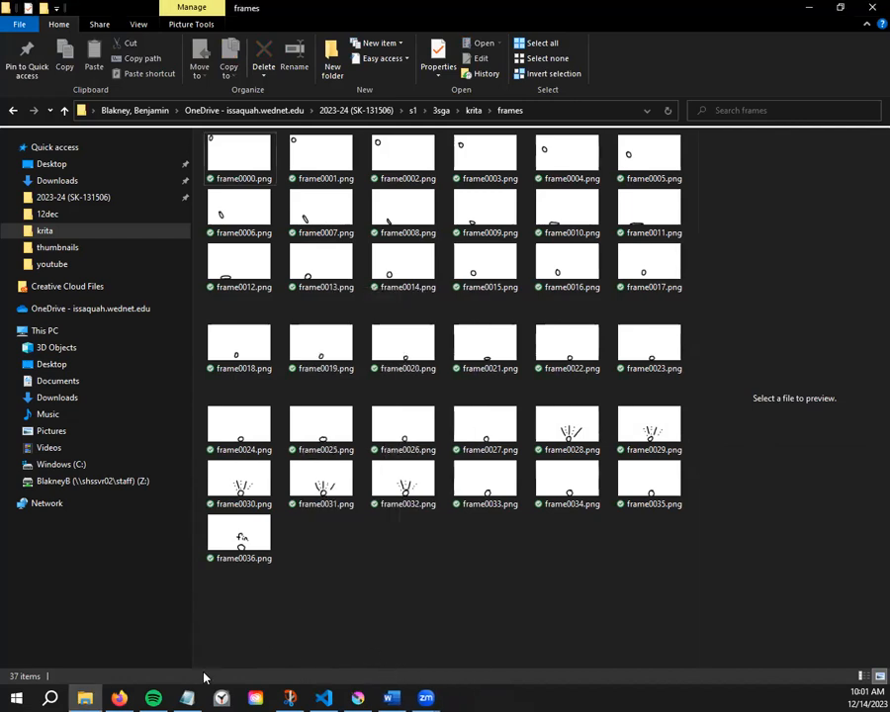
Find and launch Adobe Photoshop 2024
click(27, 695)
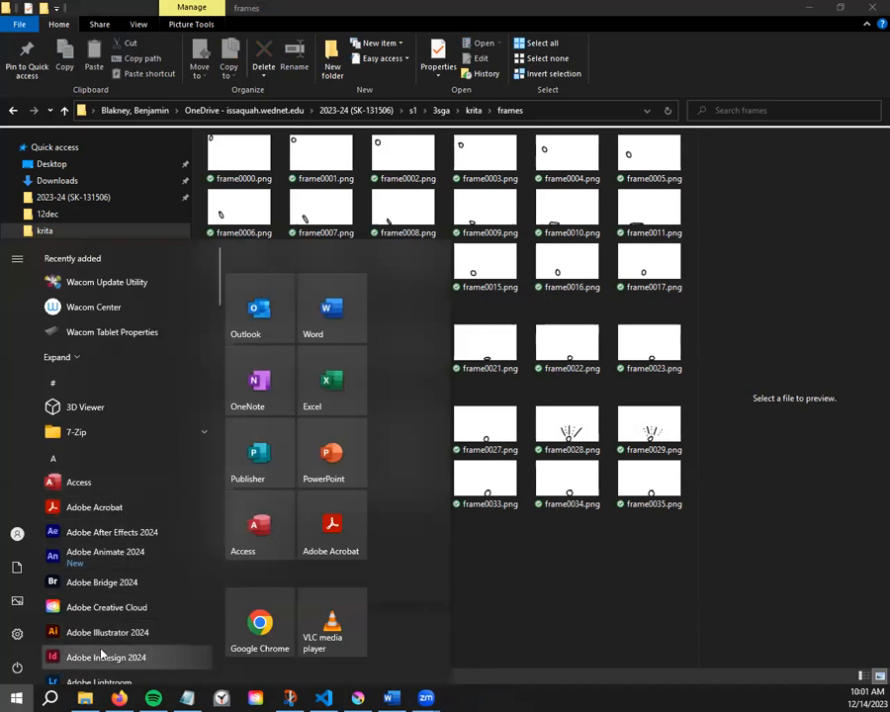
scroll(101, 573, down, 3)
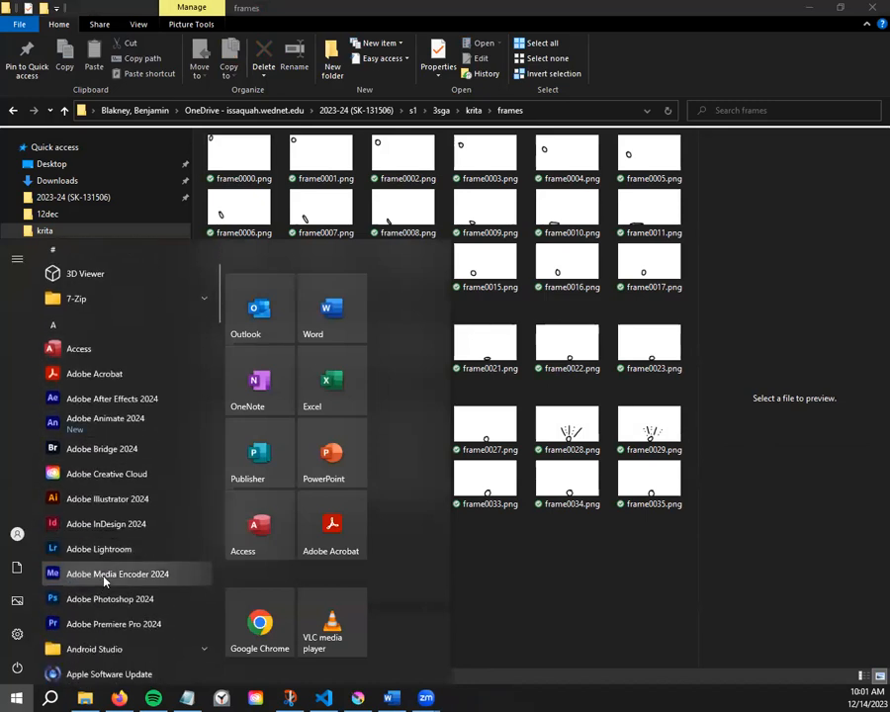
click(164, 600)
key(super)
text(photo)
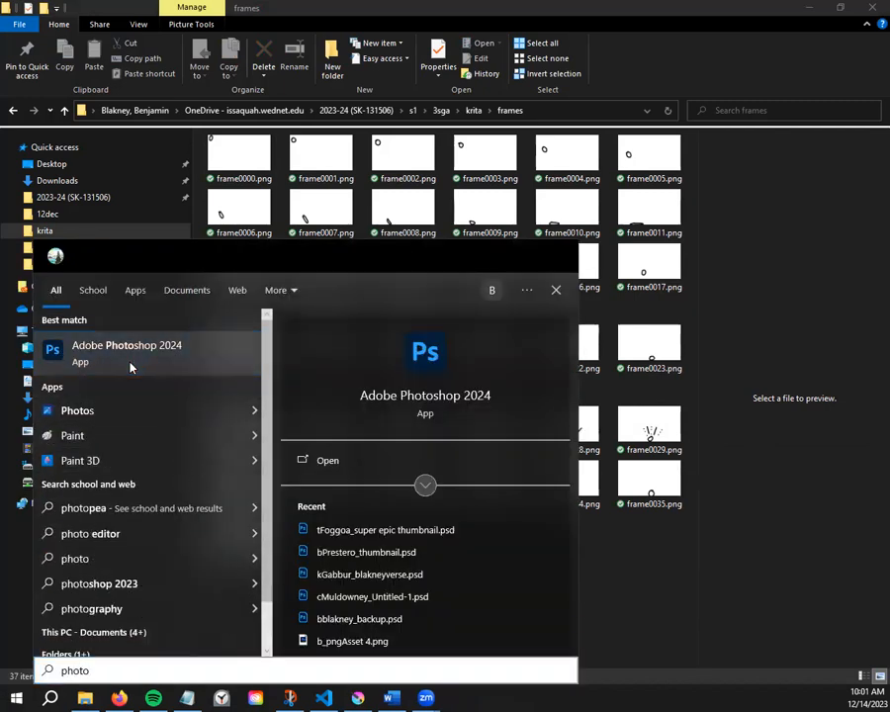
click(93, 356)
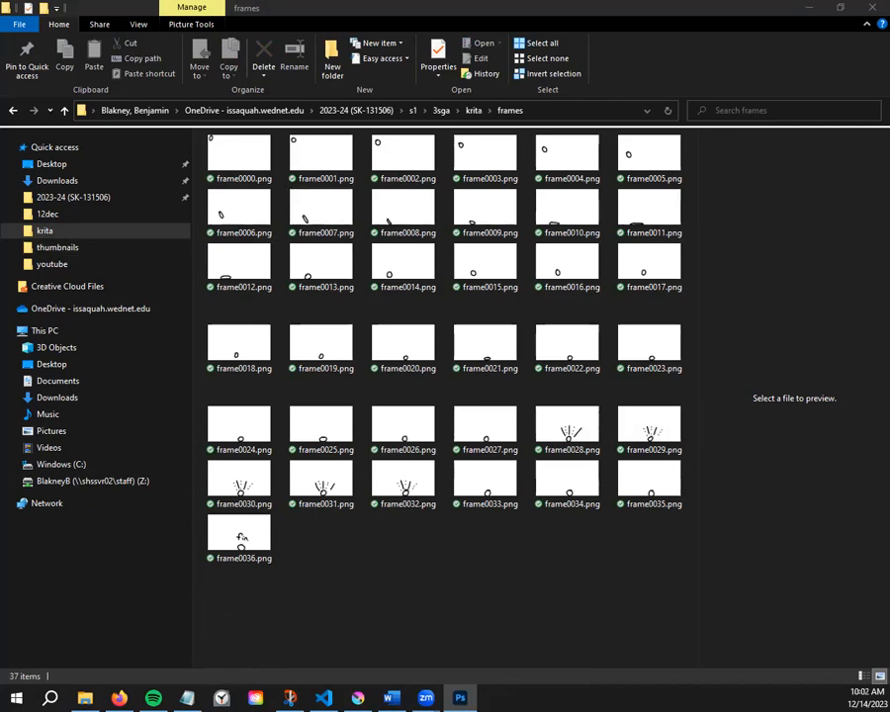
scroll(418, 505, down, 2)
scroll(417, 504, up, 2)
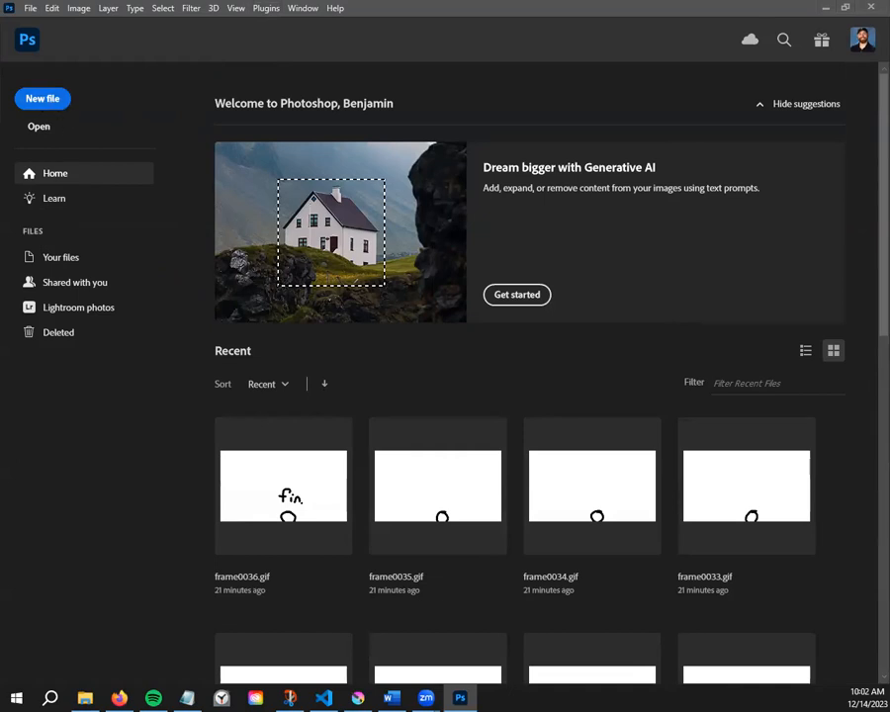
Start a new document from the recent custom 1920 x 1080 px preset at 72 ppi and check its size, resolution and color mode
key(ctrl+n)
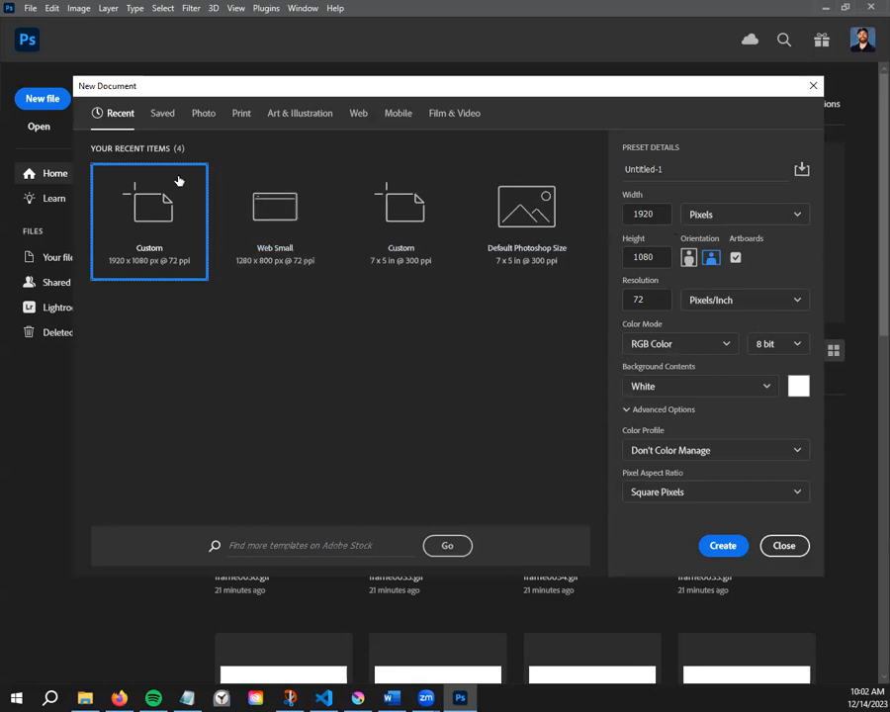
click(356, 115)
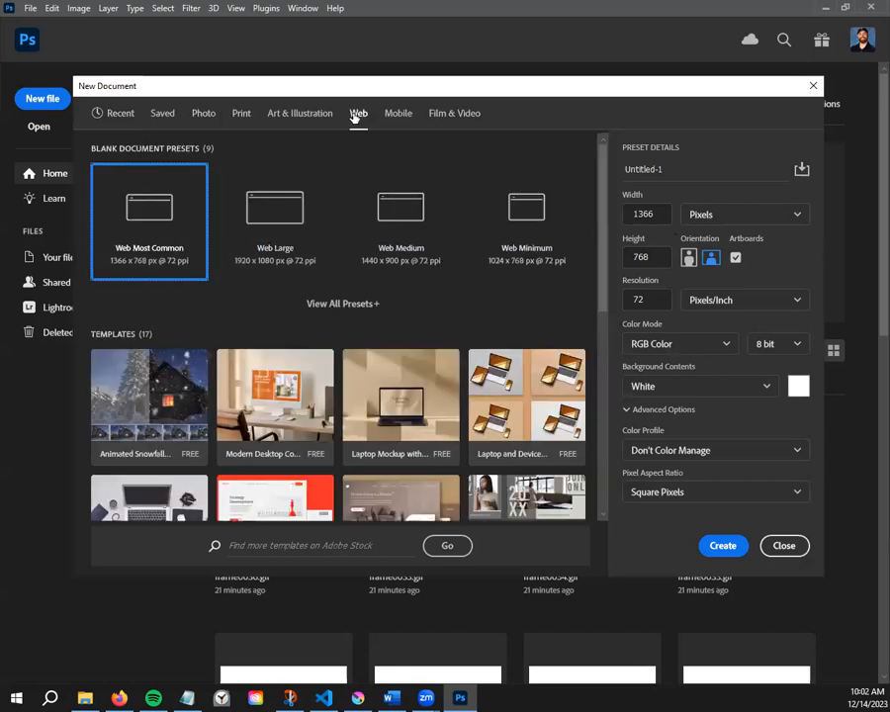
click(302, 206)
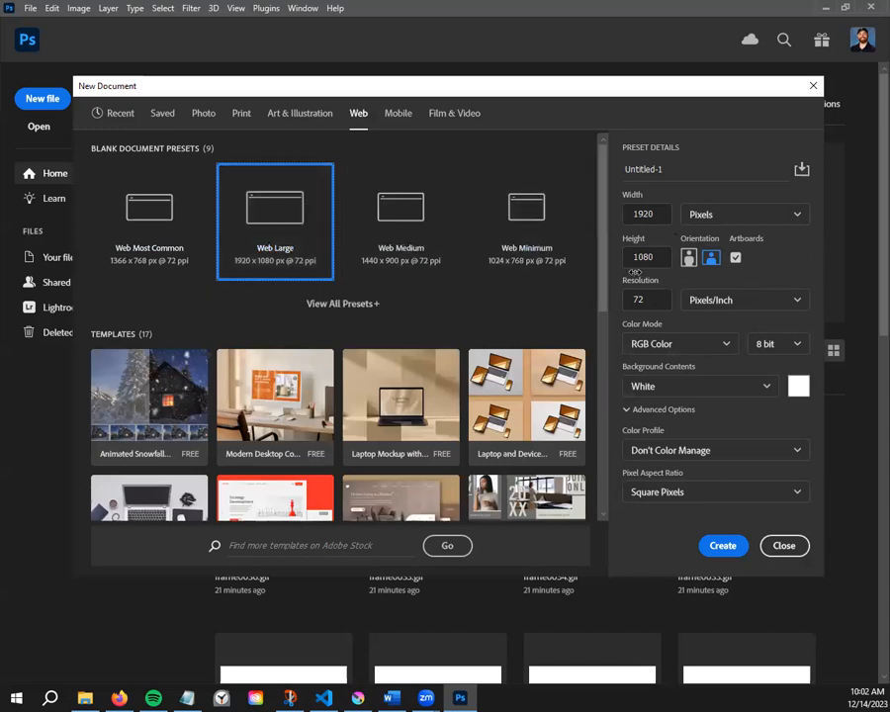
click(121, 112)
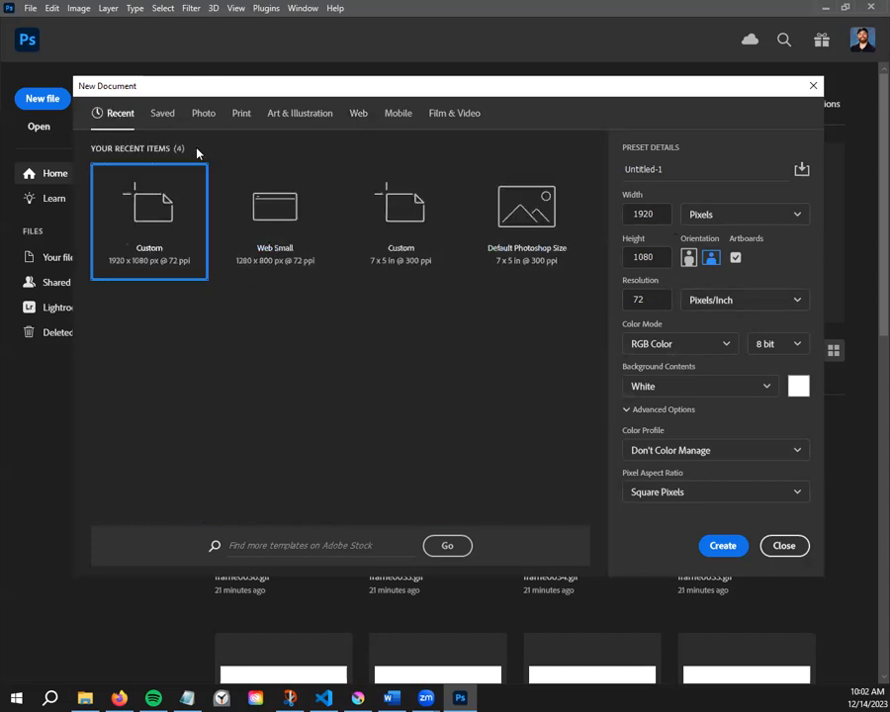
click(664, 215)
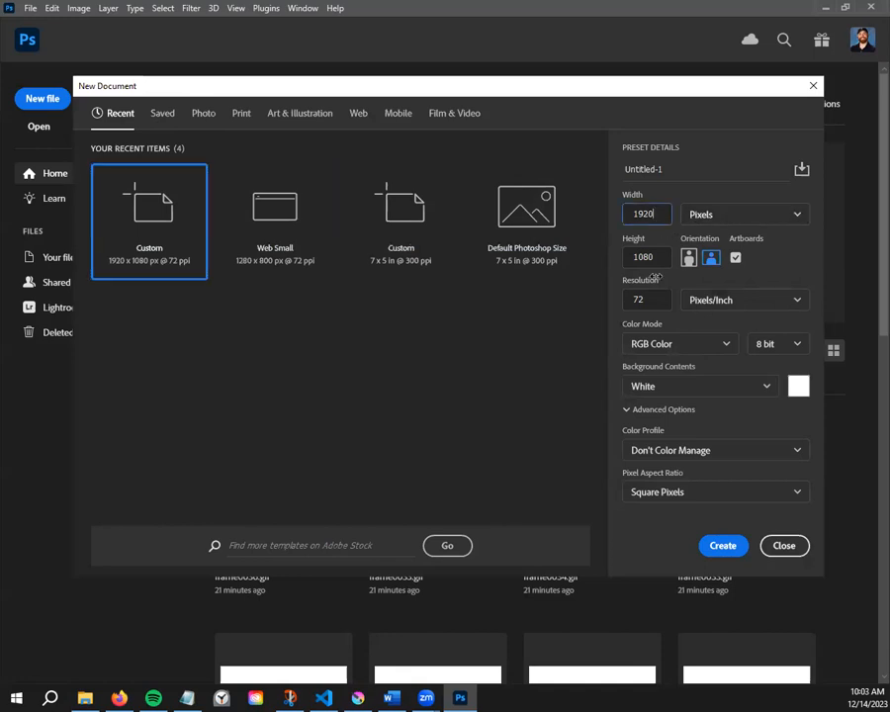
key(Tab)
click(660, 298)
click(683, 344)
click(683, 344)
Name the new document with the author's first initial and surname followed by _p3_kritaAnimation
drag(703, 174, 607, 175)
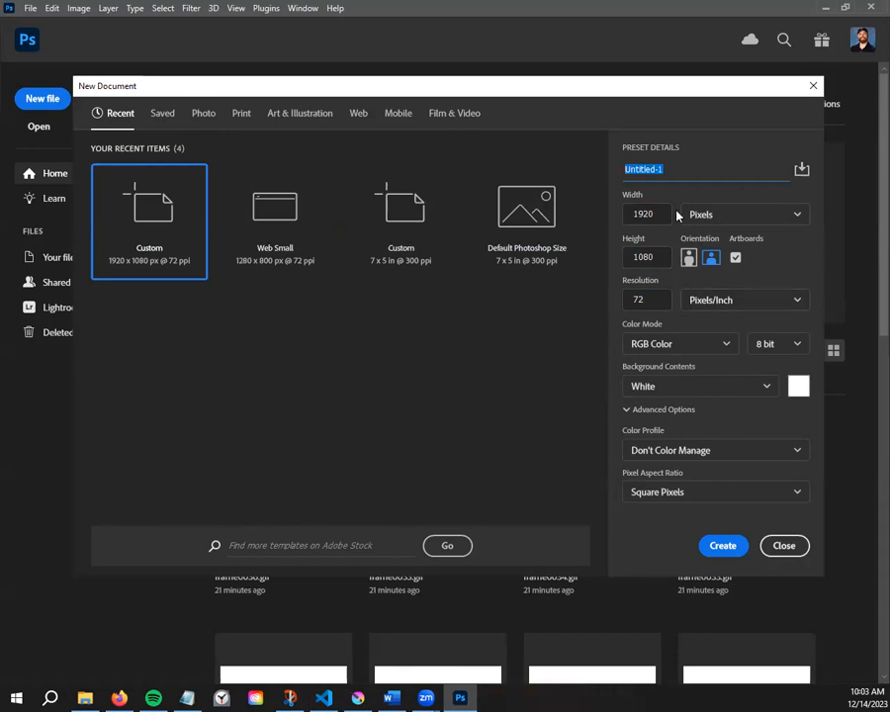
text(krit)
key(BackSpace)
key(BackSpace)
text(bblakney)
key(BackSpace)
key(BackSpace)
key(BackSpace)
key(BackSpace)
key(BackSpace)
key(BackSpace)
text(blakney_p3)
text(_kritaArn)
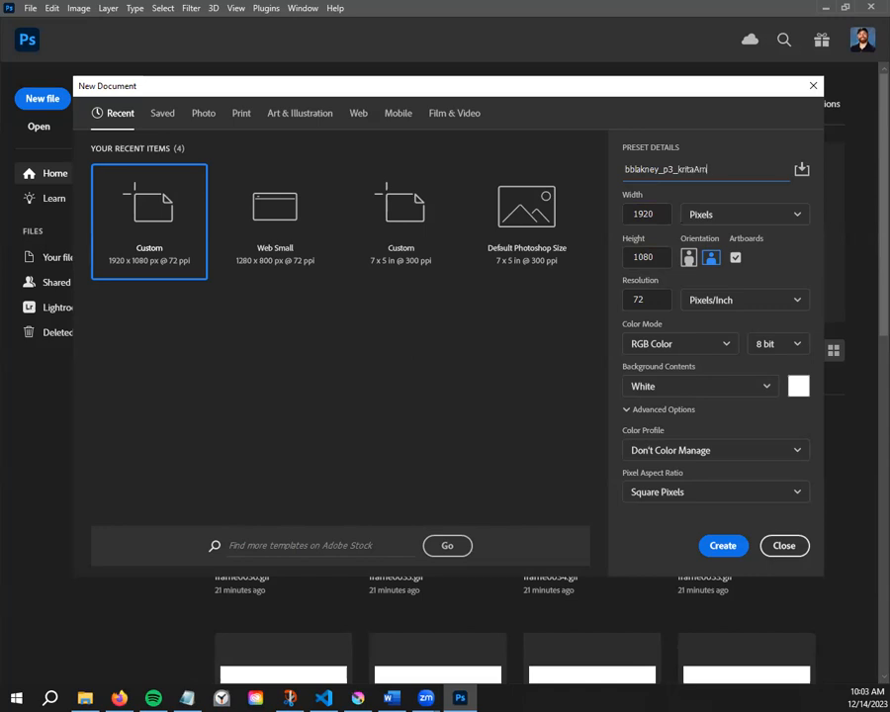
text(mation)
Review each part of the document name and create the document
drag(658, 171, 678, 172)
click(694, 169)
drag(695, 171, 703, 172)
click(771, 169)
drag(625, 169, 769, 166)
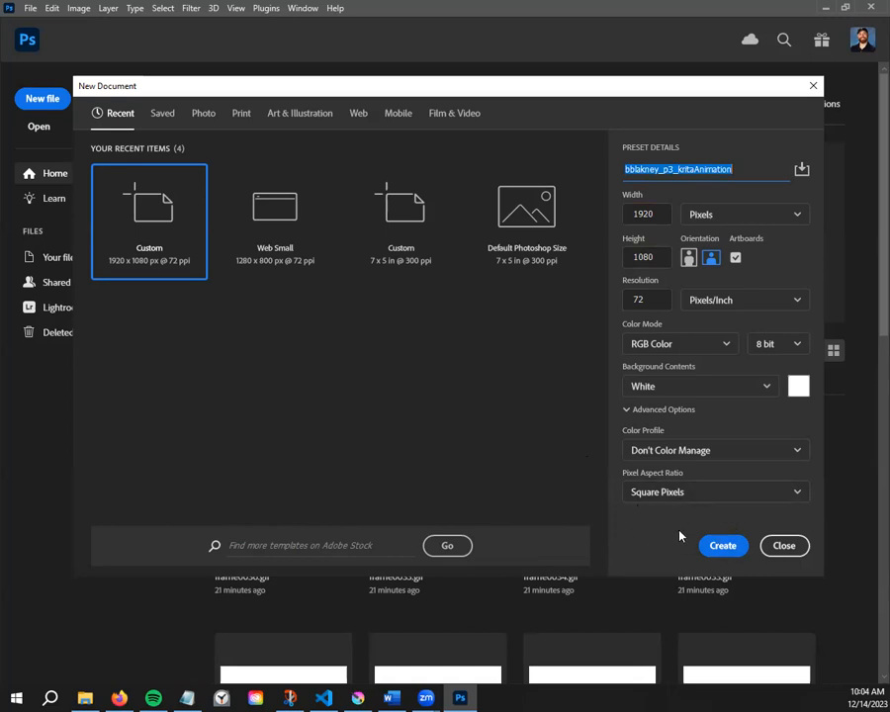
click(721, 545)
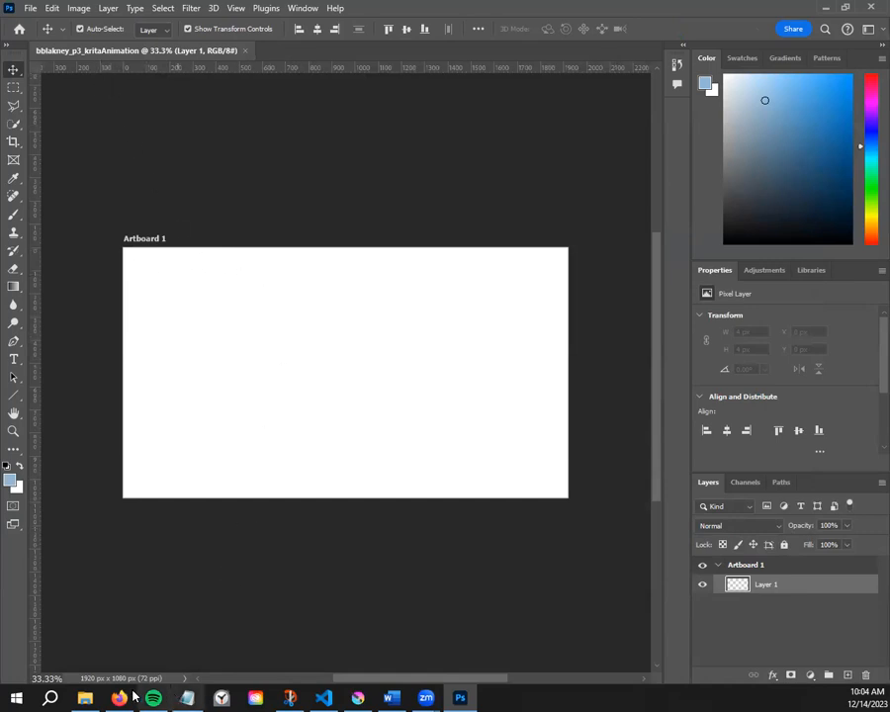
Glance at the frames folder in File Explorer, return to Photoshop and start Load Files into Stack, browsing for source files
click(85, 699)
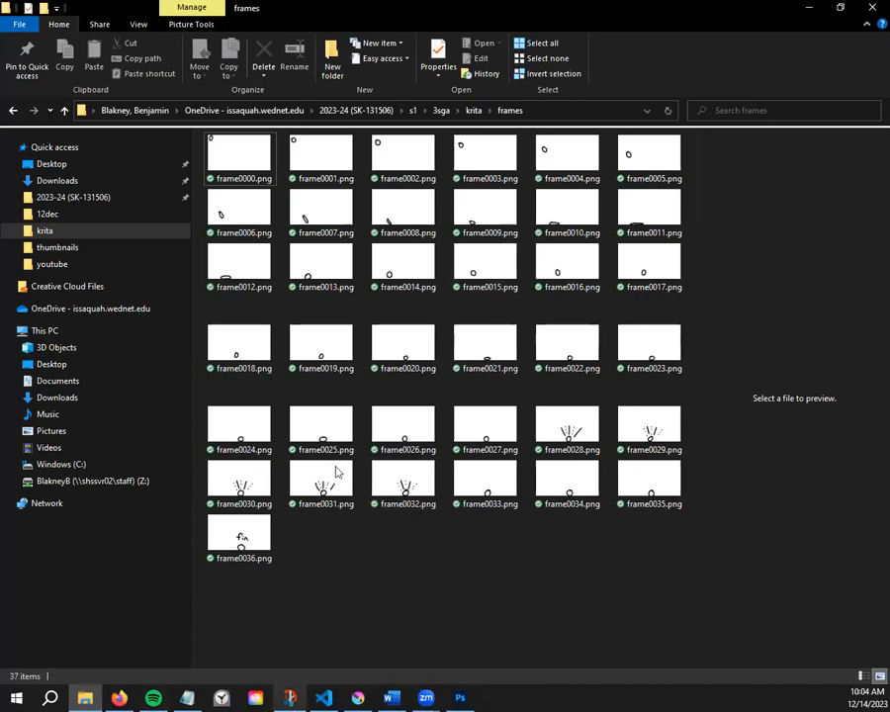
key(alt+Tab)
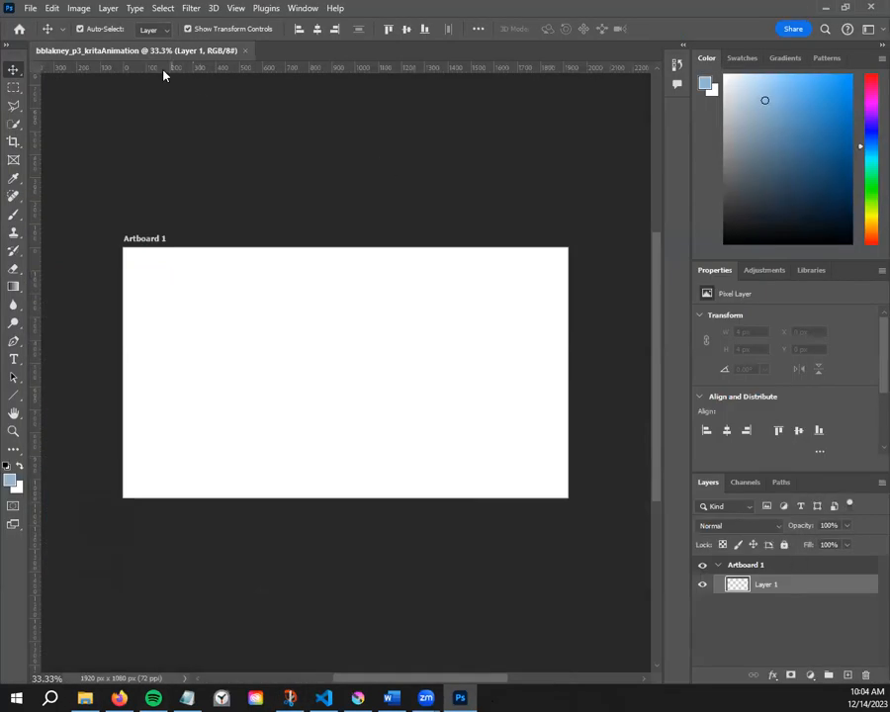
click(32, 9)
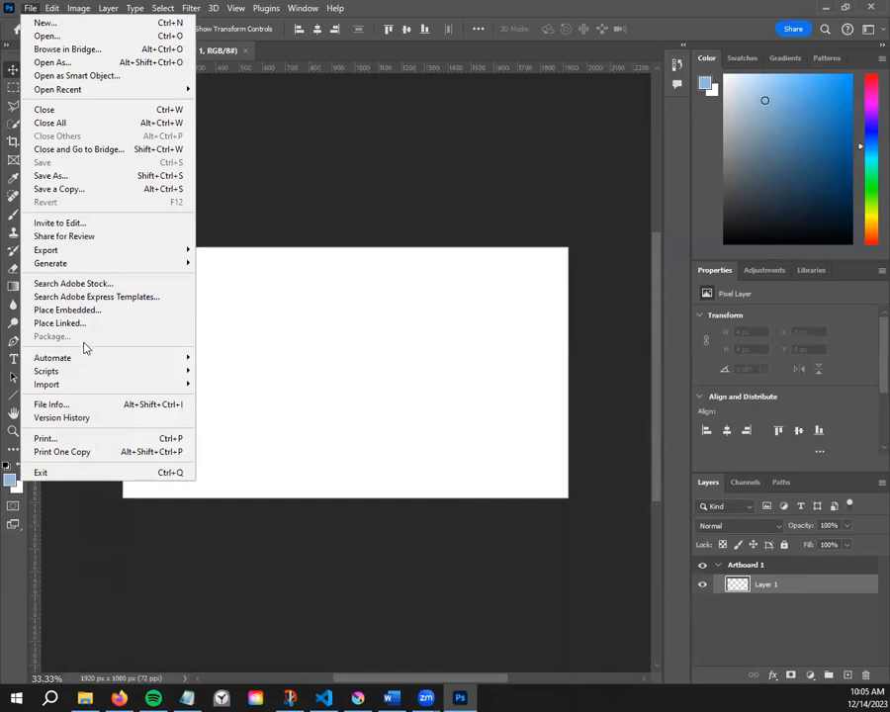
mouse_move(103, 372)
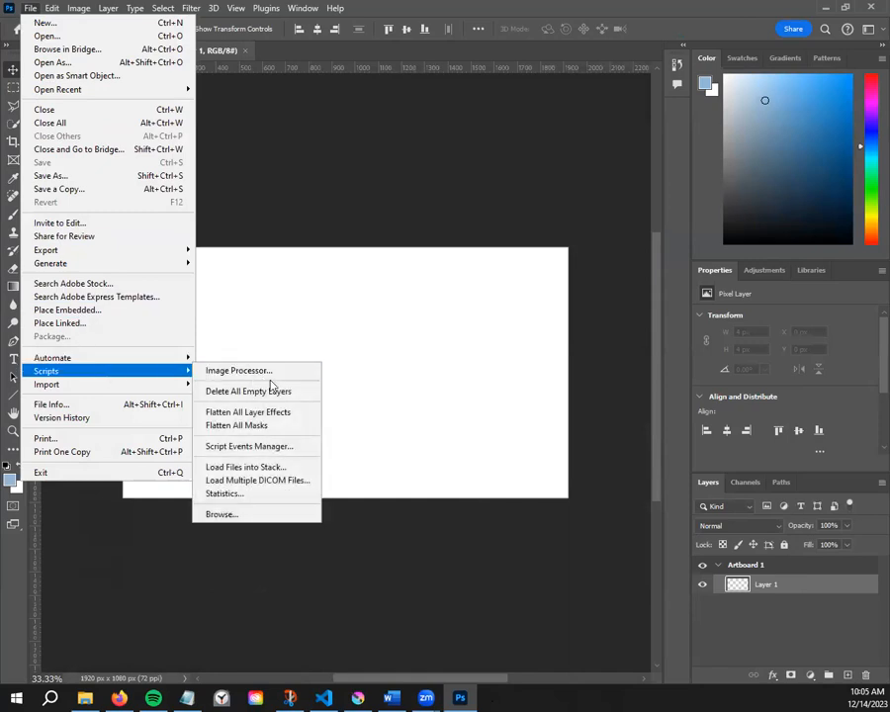
click(291, 468)
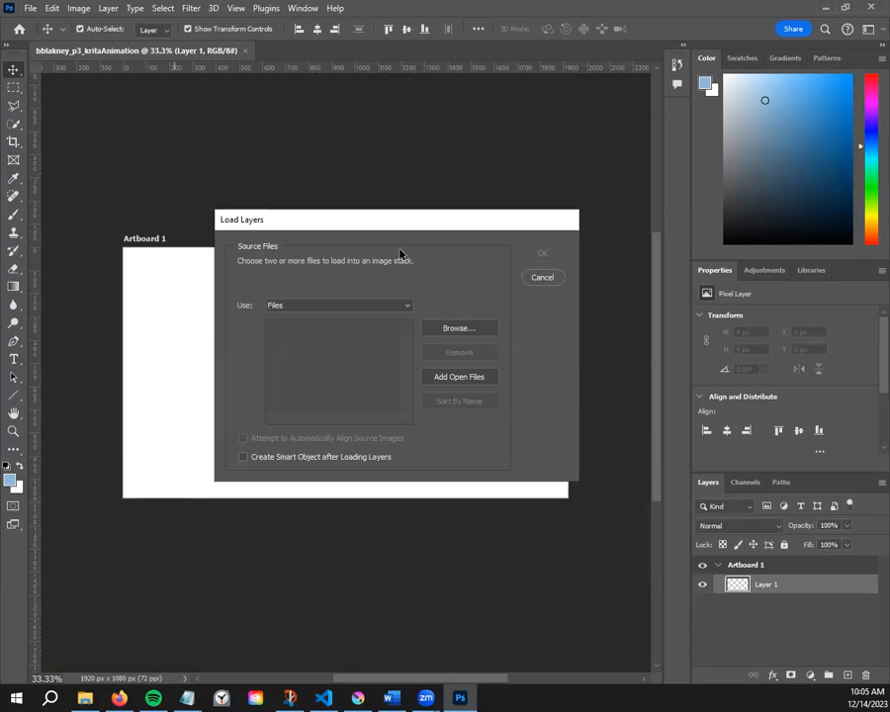
drag(358, 229, 394, 193)
click(499, 296)
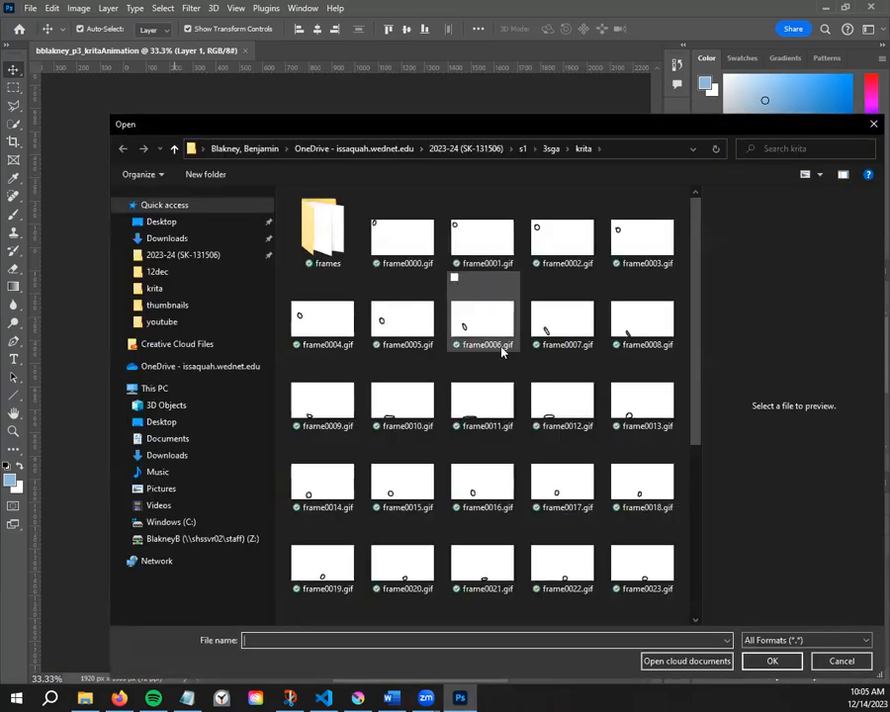
Navigate from the pinned 2023-24 folder through s1, 3sga and krita into the frames folder
click(180, 206)
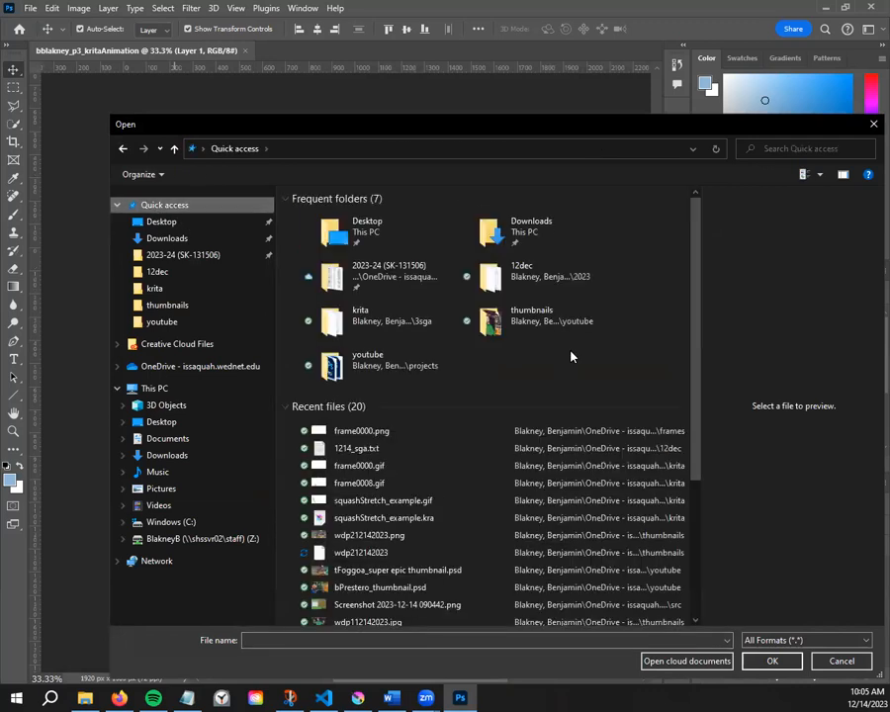
click(202, 257)
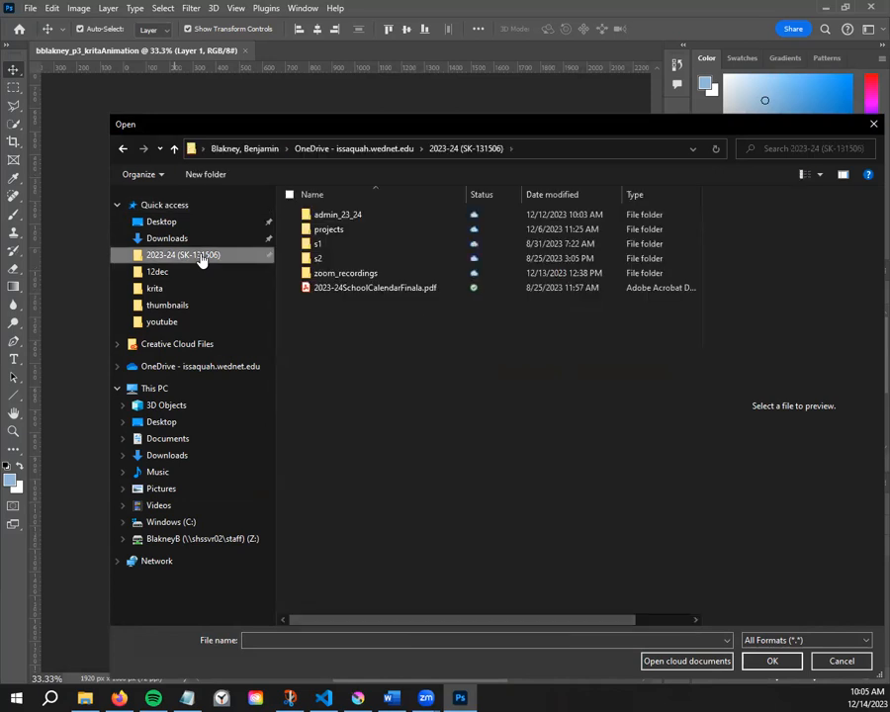
drag(402, 128, 346, 107)
double_click(278, 222)
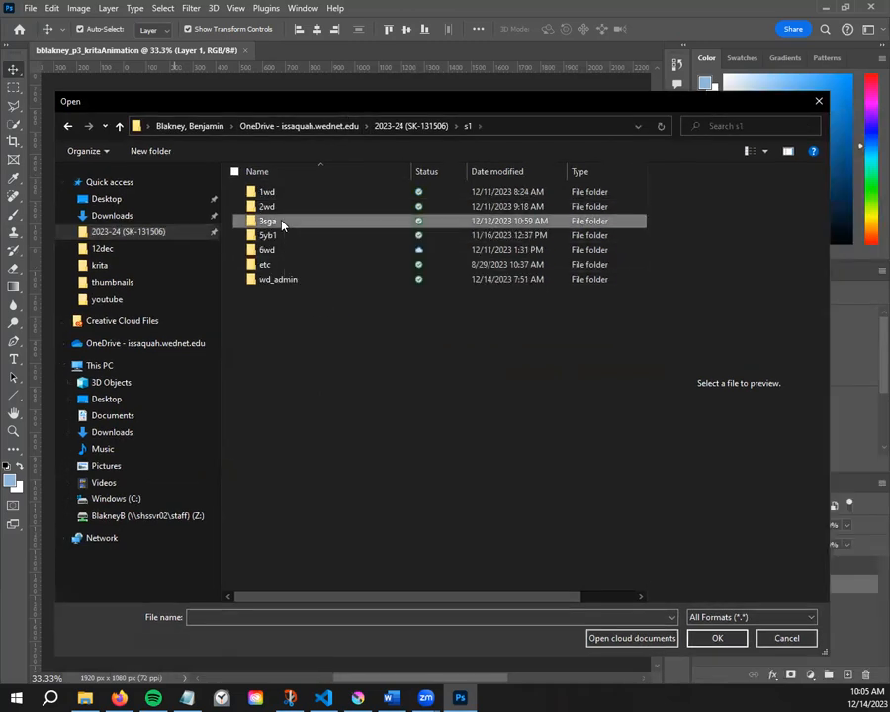
double_click(282, 224)
double_click(282, 207)
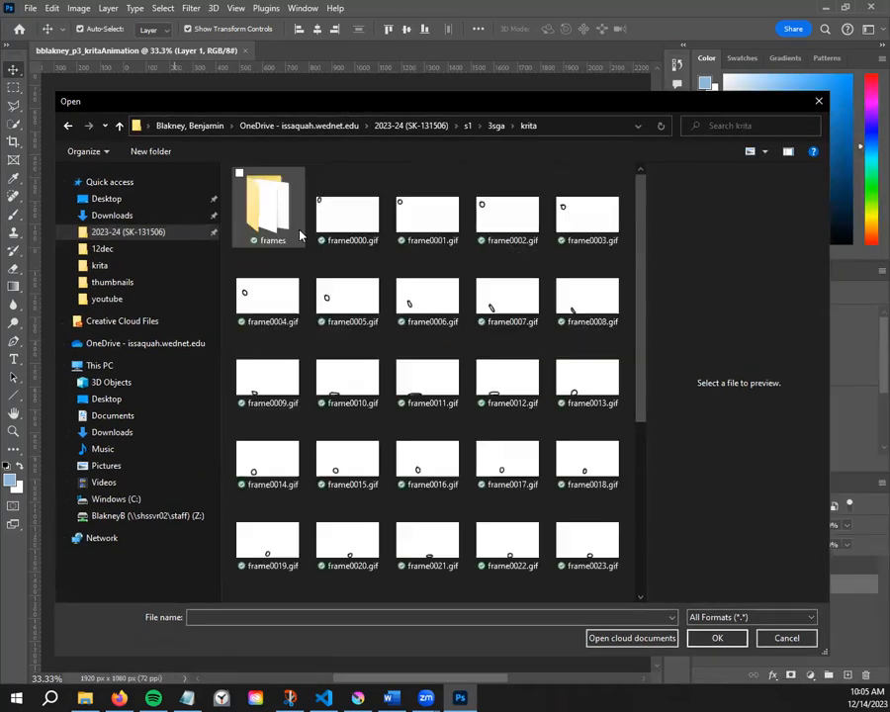
double_click(272, 214)
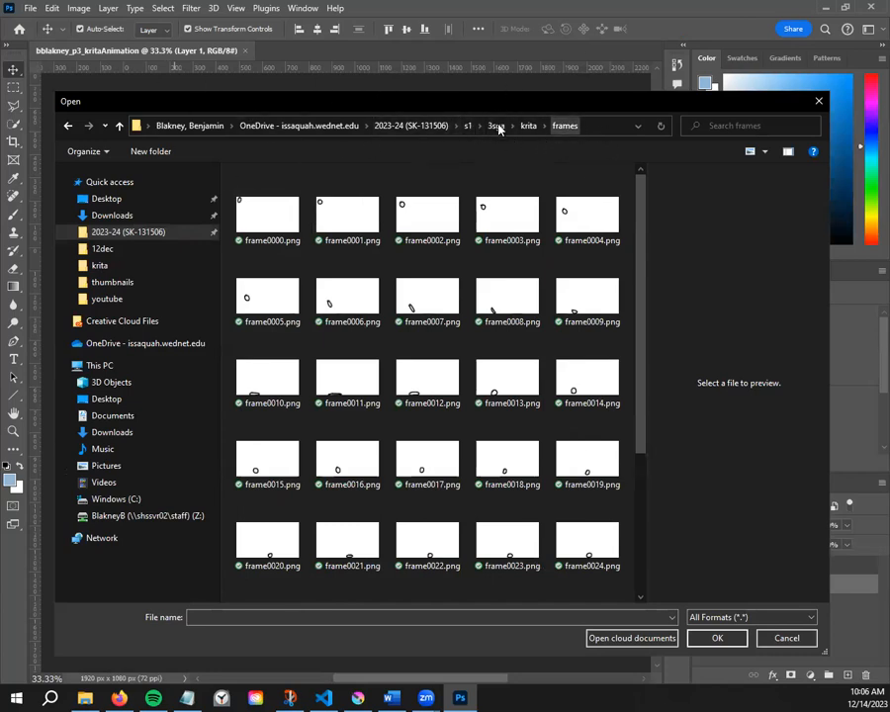
Select all PNG files in the frames folder at once and check the selection from first to last frame
scroll(426, 257, down, 3)
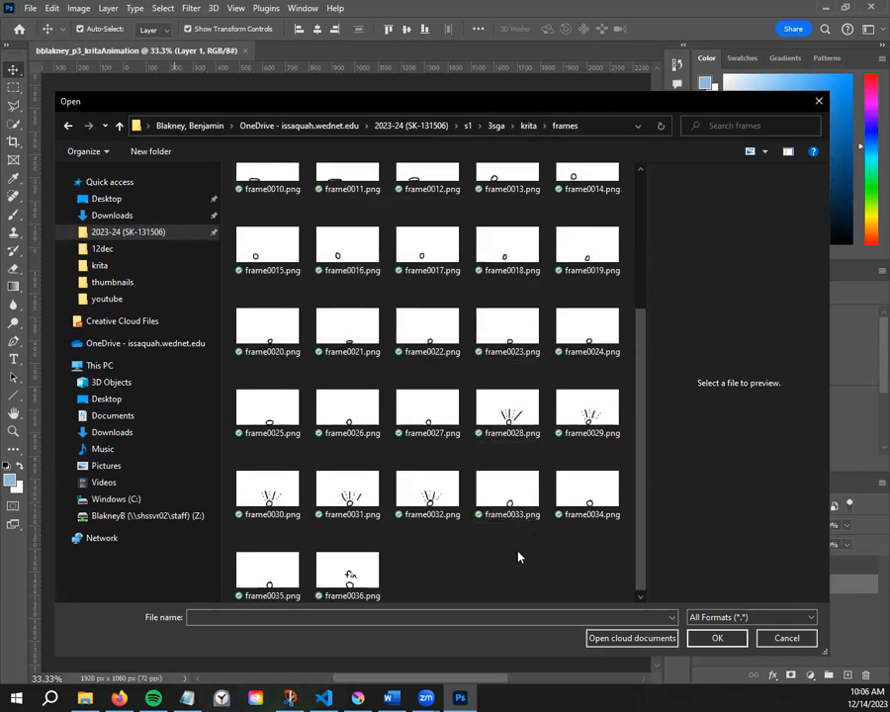
scroll(520, 556, up, 3)
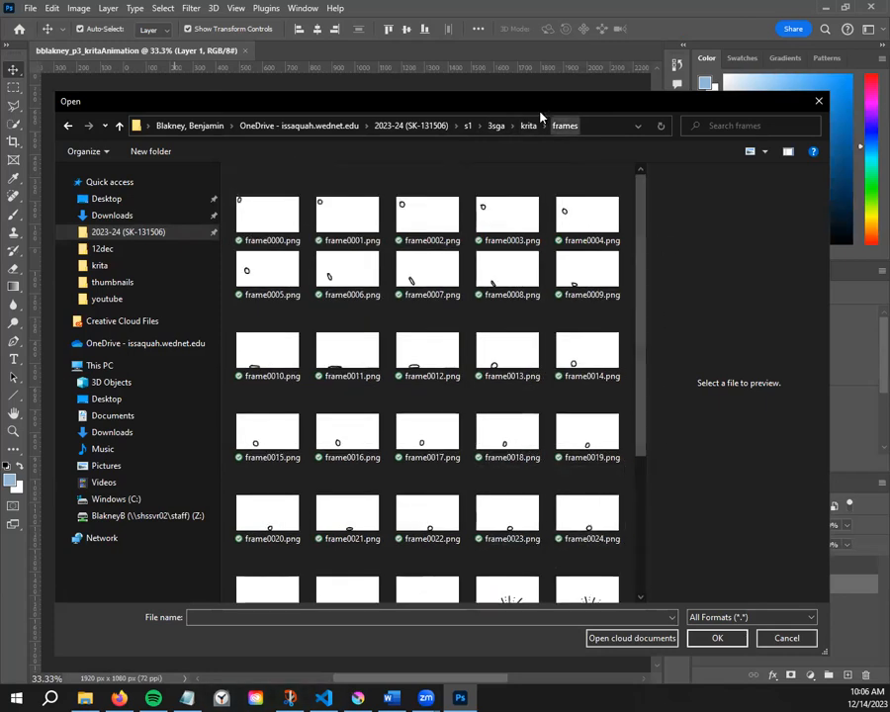
drag(496, 109, 483, 45)
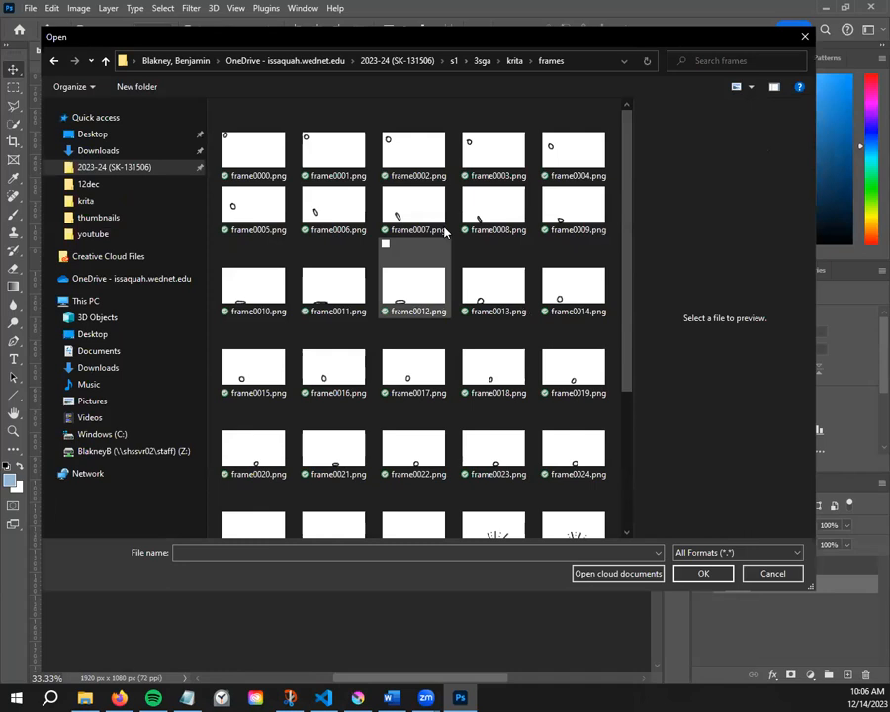
click(251, 150)
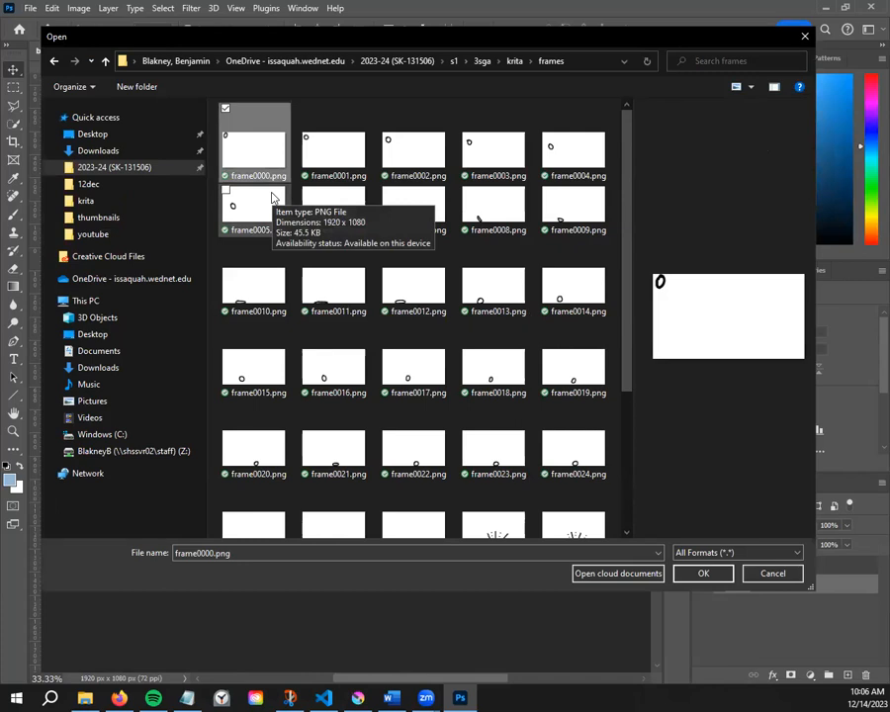
key(ctrl+a)
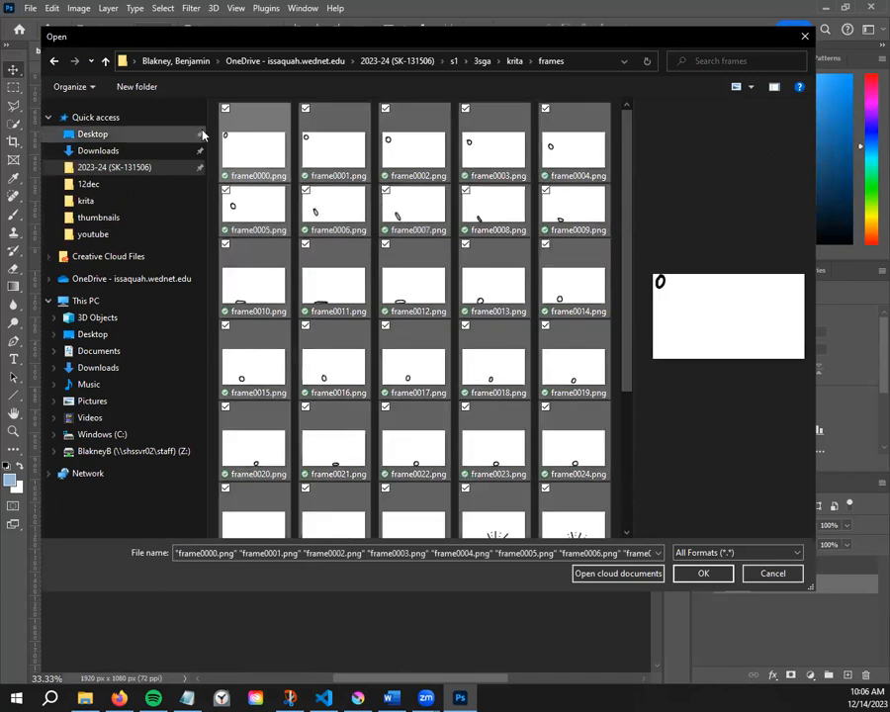
scroll(415, 193, down, 3)
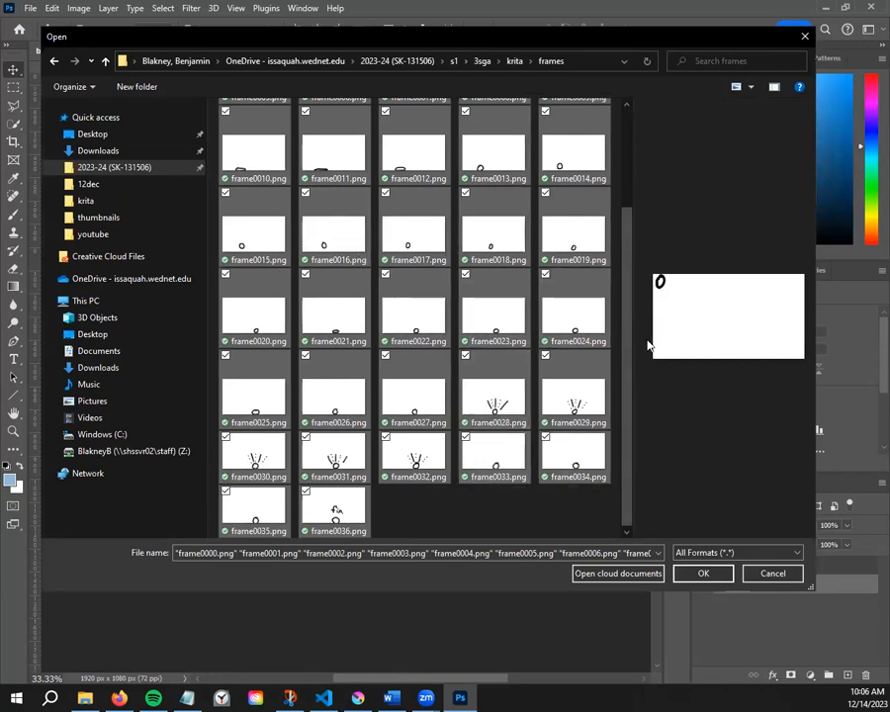
drag(630, 354, 628, 239)
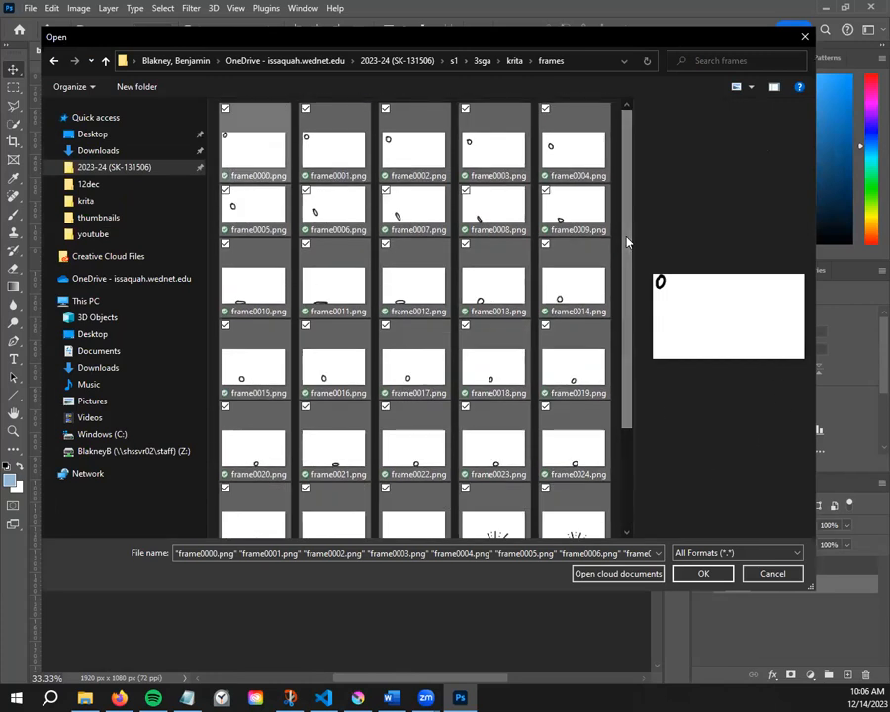
drag(629, 273, 624, 465)
scroll(267, 267, up, 3)
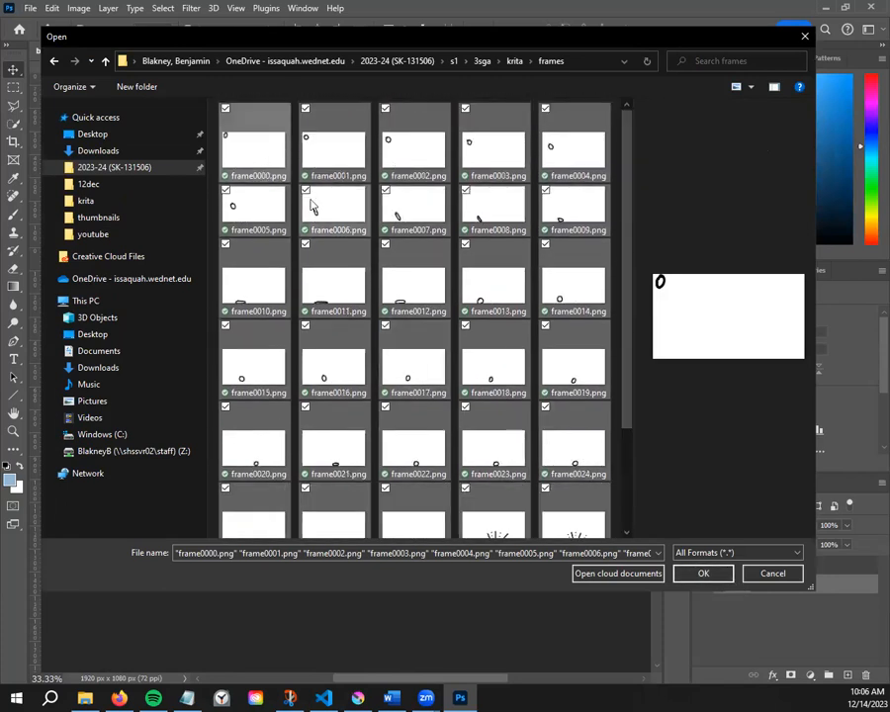
Select the range of source files from frame0000.png through frame0036.png
click(276, 160)
scroll(317, 267, down, 3)
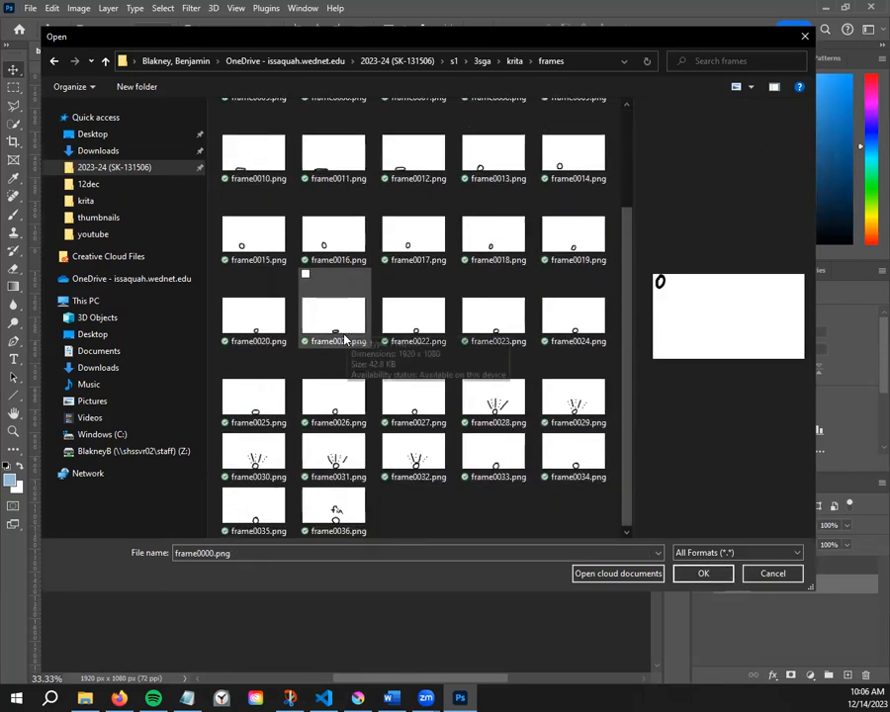
shift+click(334, 522)
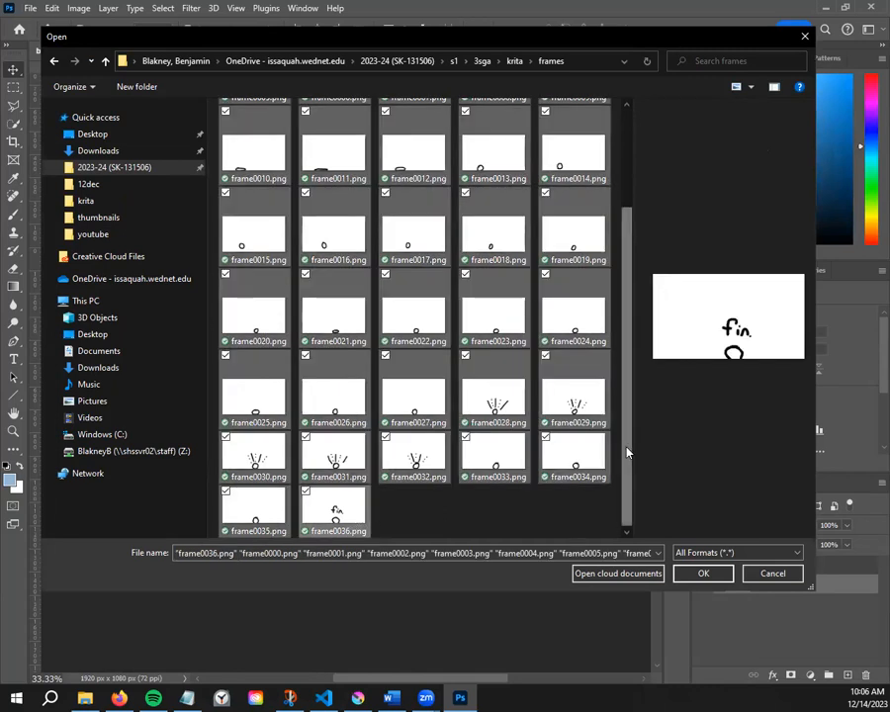
Select the source files from frame0000.png through frame0004.png as a range
drag(626, 452, 633, 333)
click(252, 132)
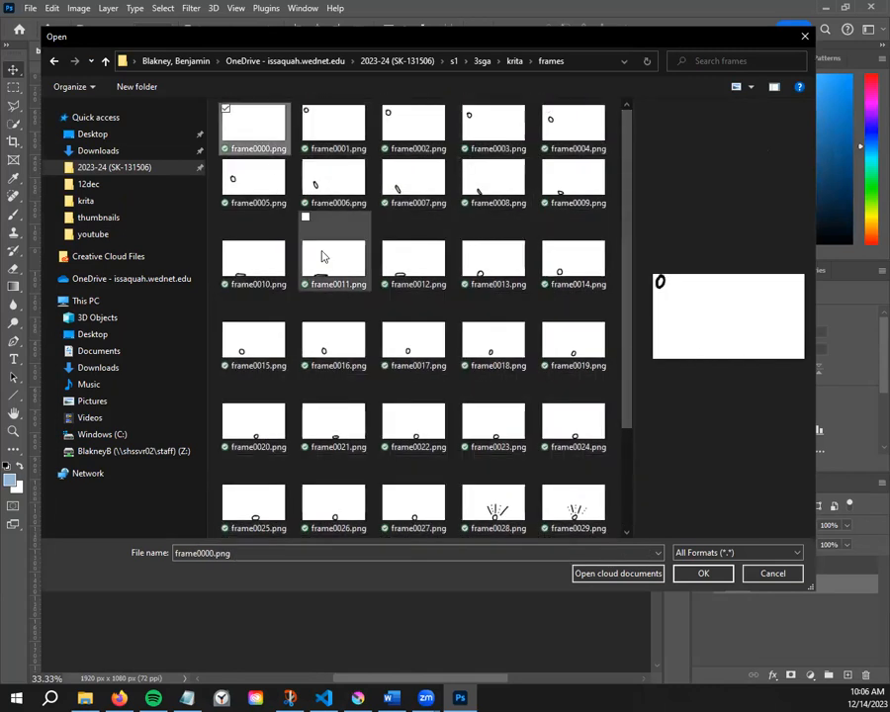
shift+click(579, 138)
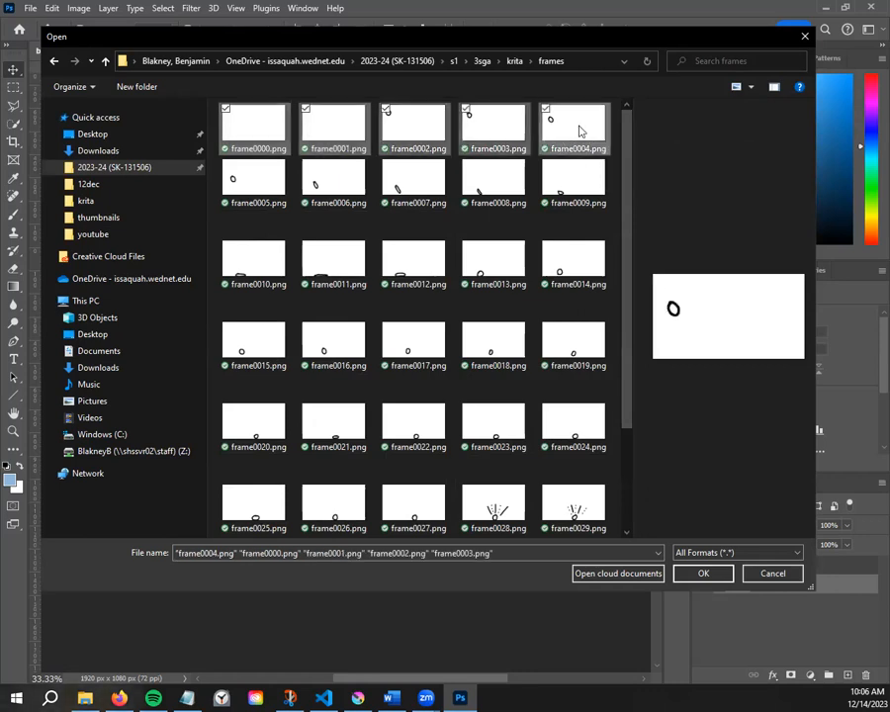
Select all the frame PNG files in the folder and load them as layers into a new image stack
click(260, 136)
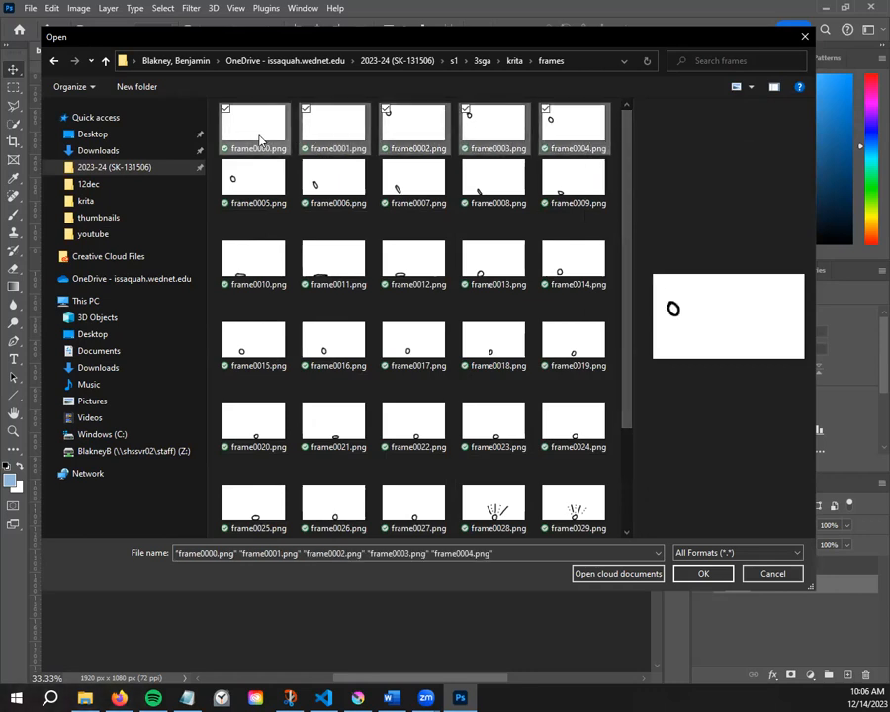
click(260, 139)
key(ctrl+a)
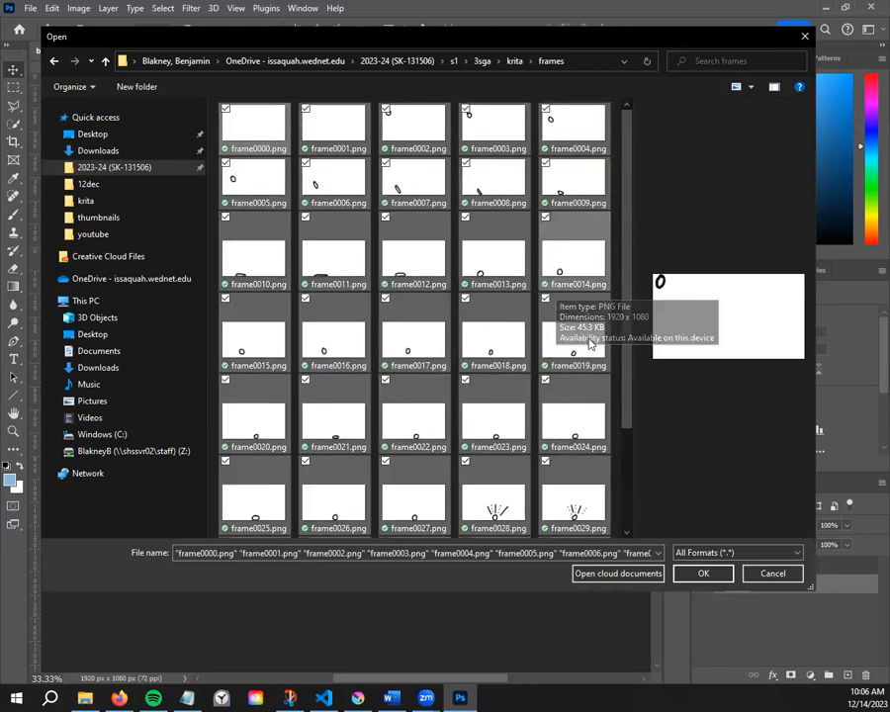
click(702, 574)
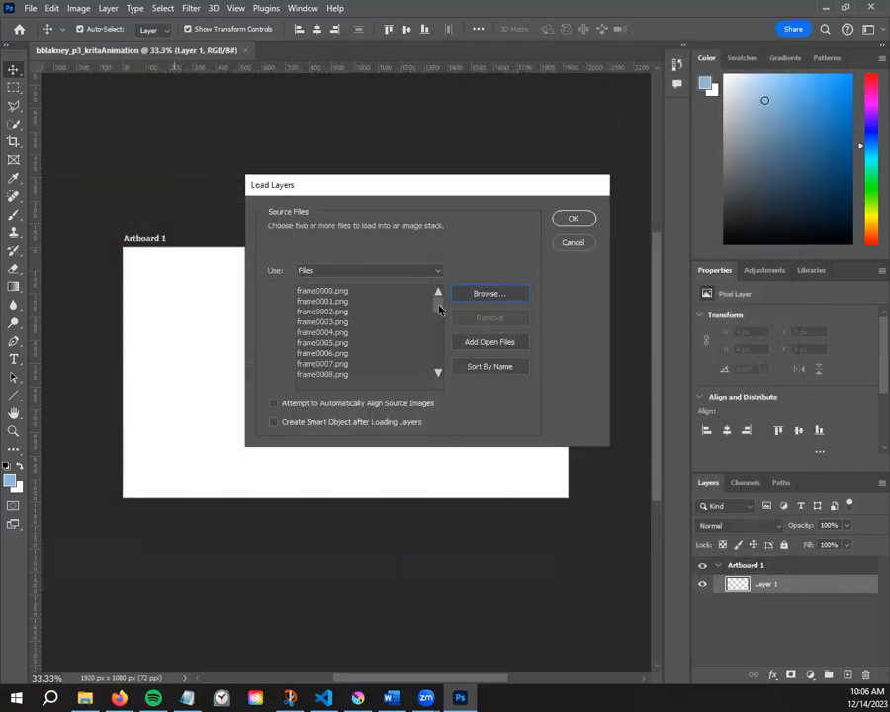
drag(439, 310, 439, 372)
click(576, 220)
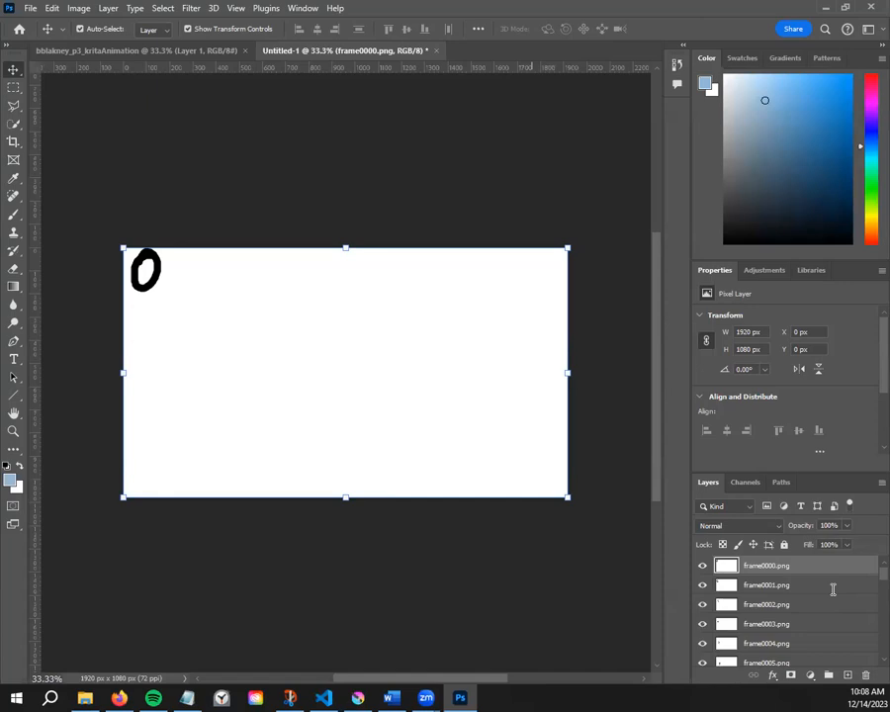
Look through the loaded layer stack to check the order of the frame layers
scroll(812, 586, down, 3)
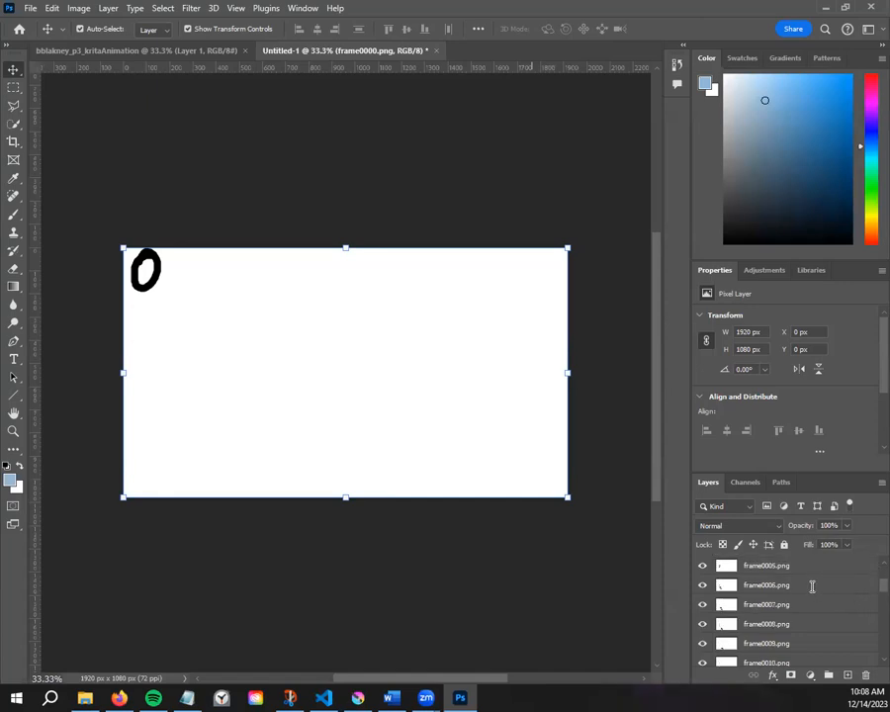
scroll(811, 585, up, 2)
scroll(745, 594, down, 5)
scroll(820, 598, down, 5)
scroll(814, 605, up, 5)
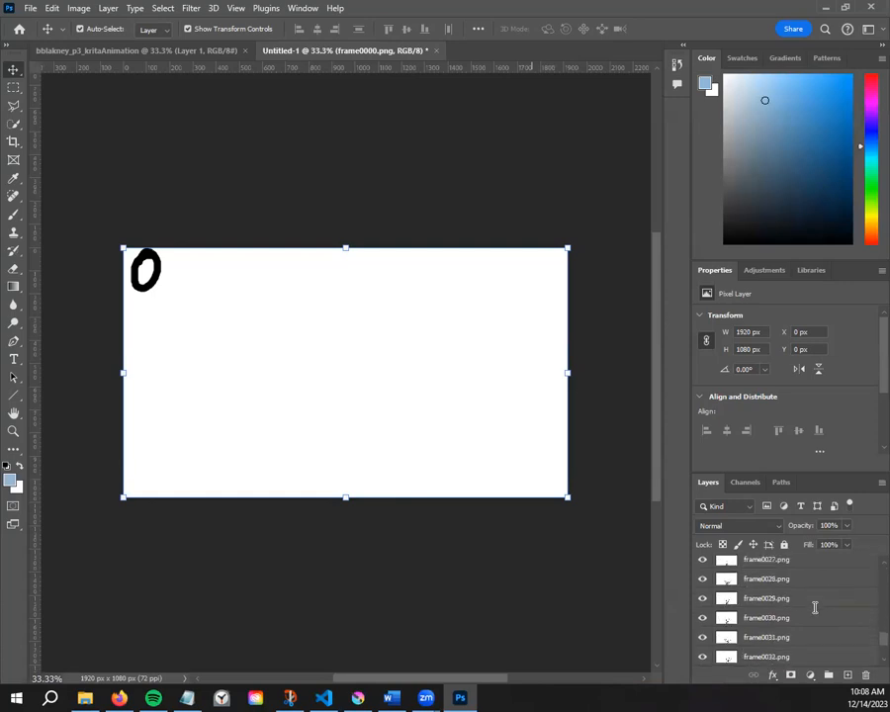
scroll(816, 601, up, 6)
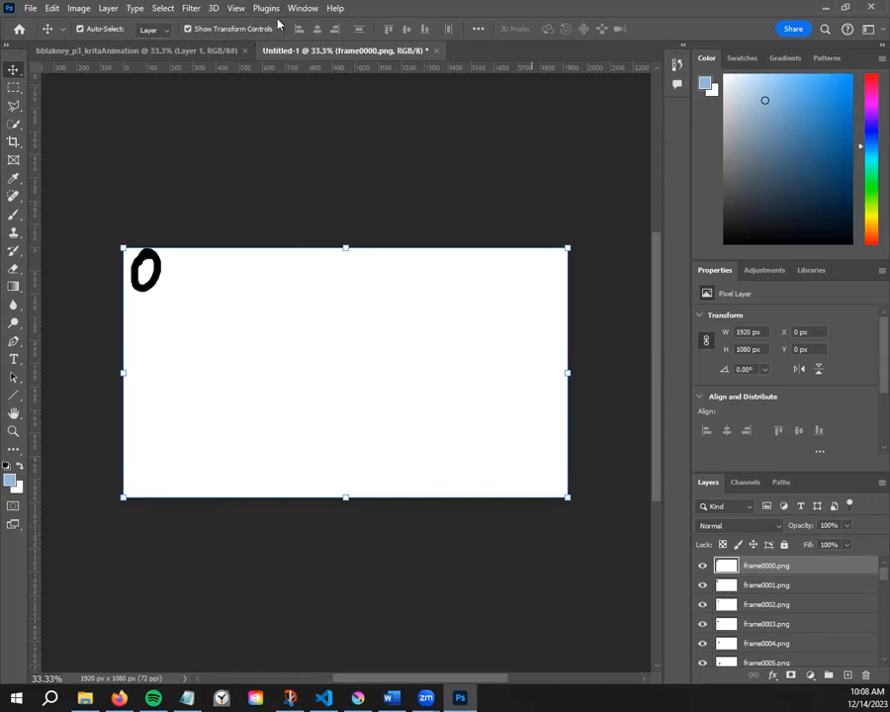
Show the Timeline and choose Create Frame Animation as its type
click(236, 8)
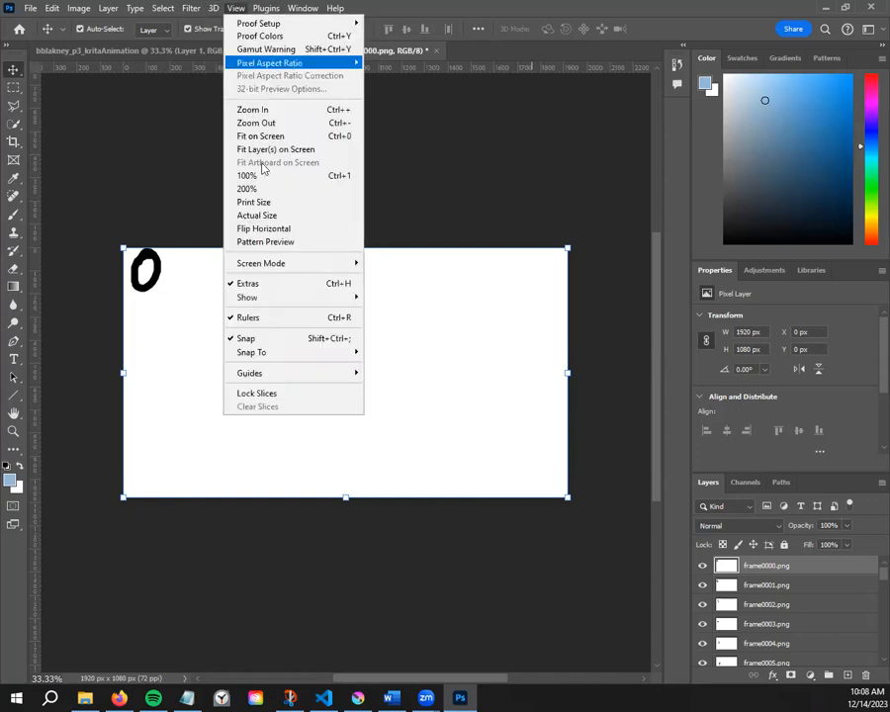
mouse_move(305, 8)
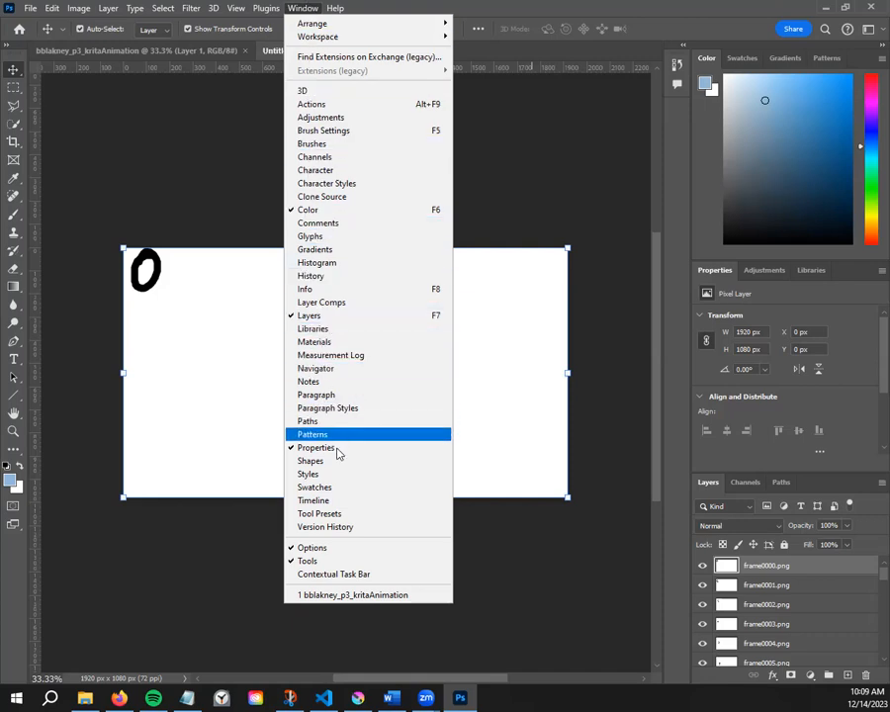
click(394, 505)
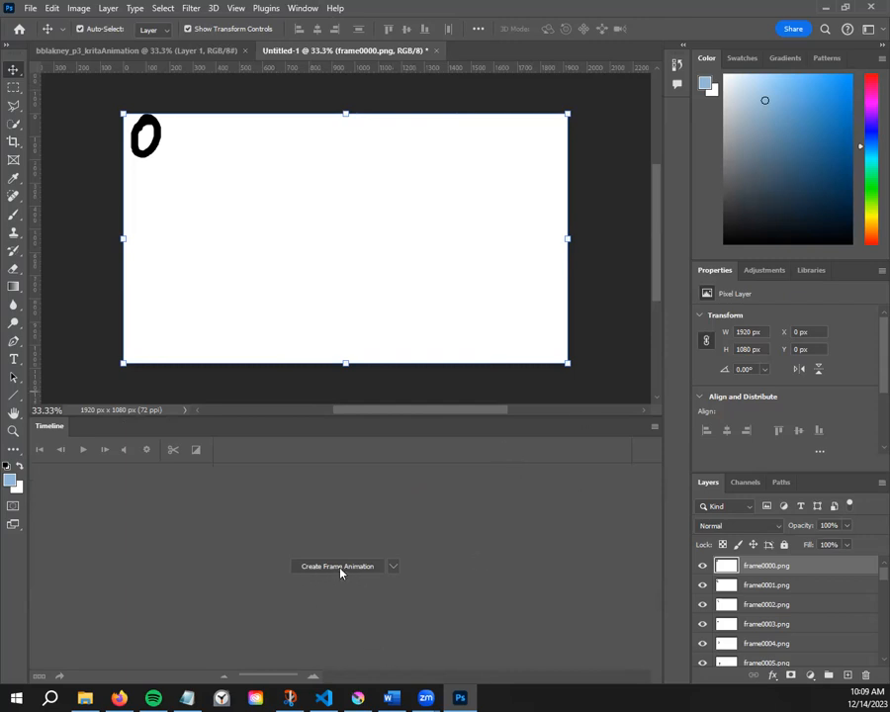
click(394, 567)
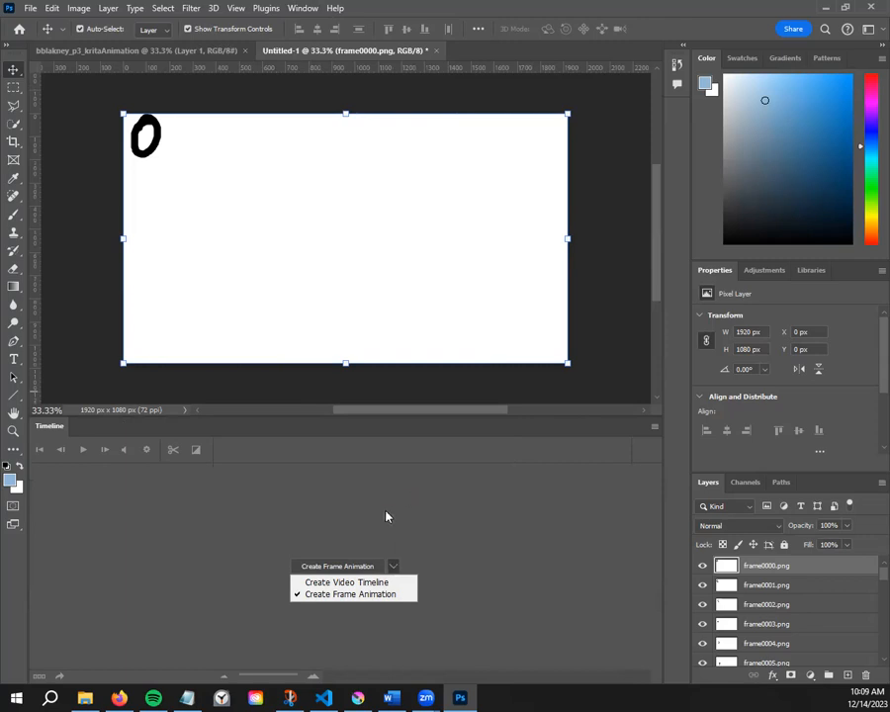
click(377, 595)
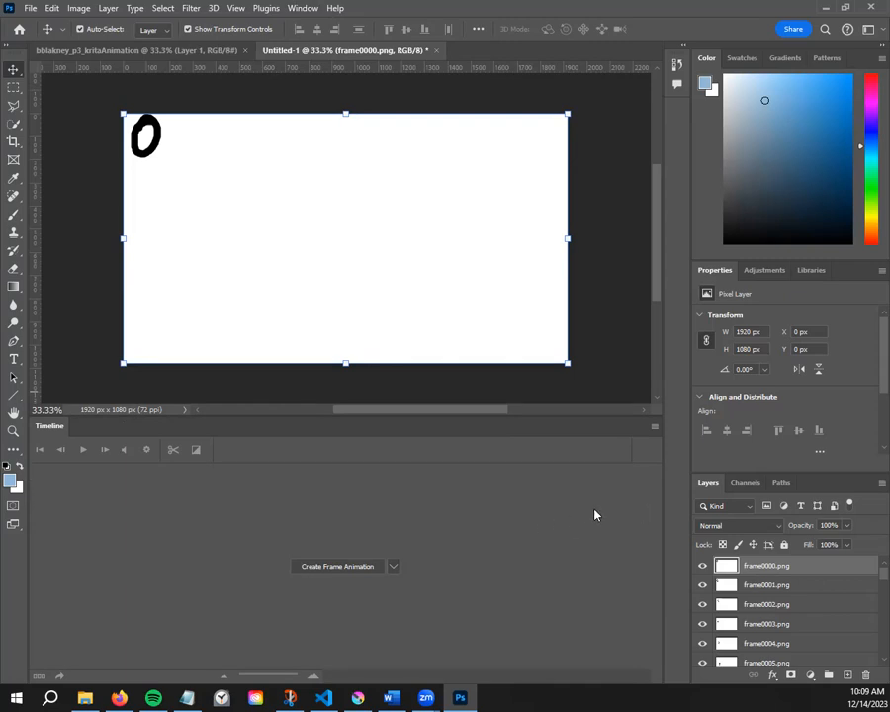
click(654, 429)
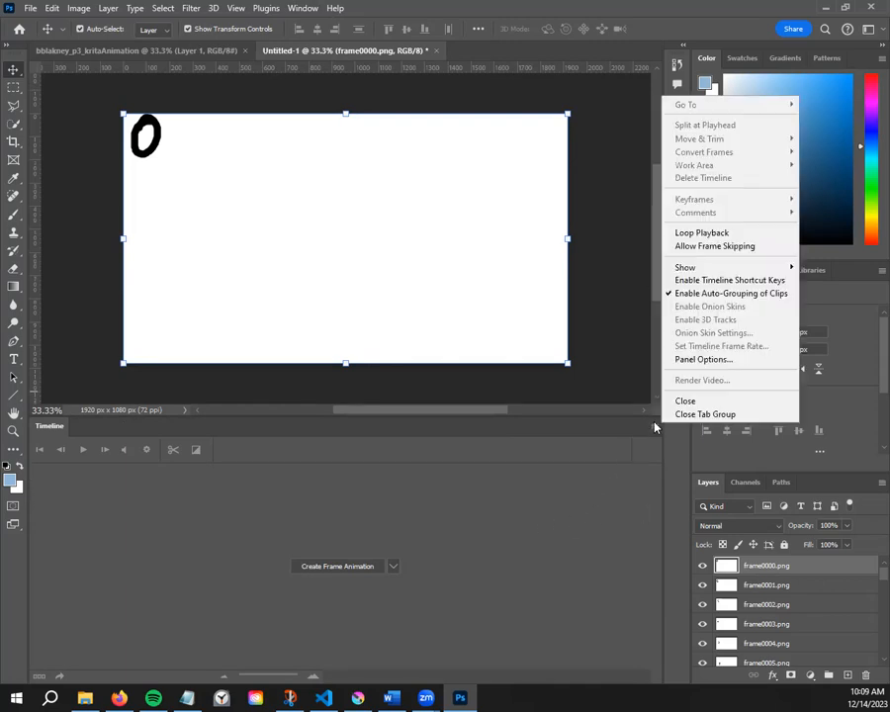
click(655, 428)
scroll(791, 602, down, 2)
scroll(792, 600, down, 8)
scroll(794, 605, up, 10)
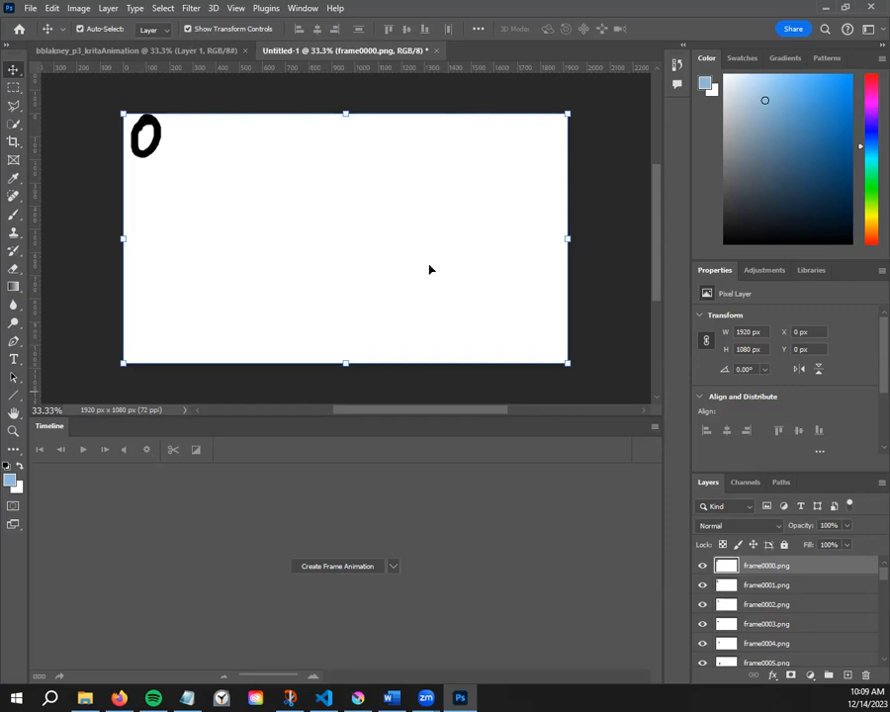
Select all layers in the document and check that the selection runs through frame0036.png
click(163, 8)
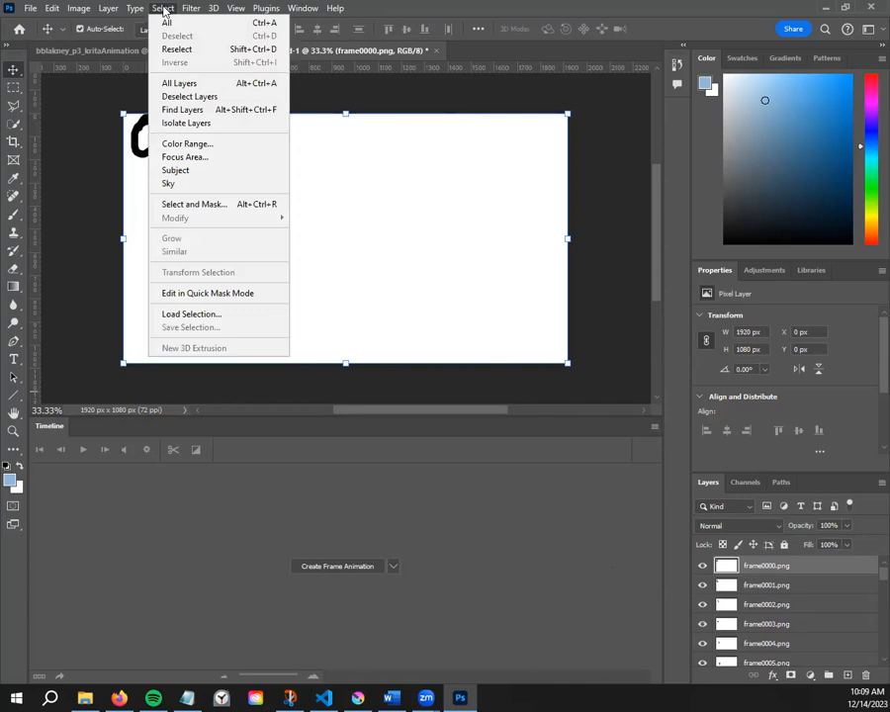
mouse_move(188, 11)
mouse_move(158, 8)
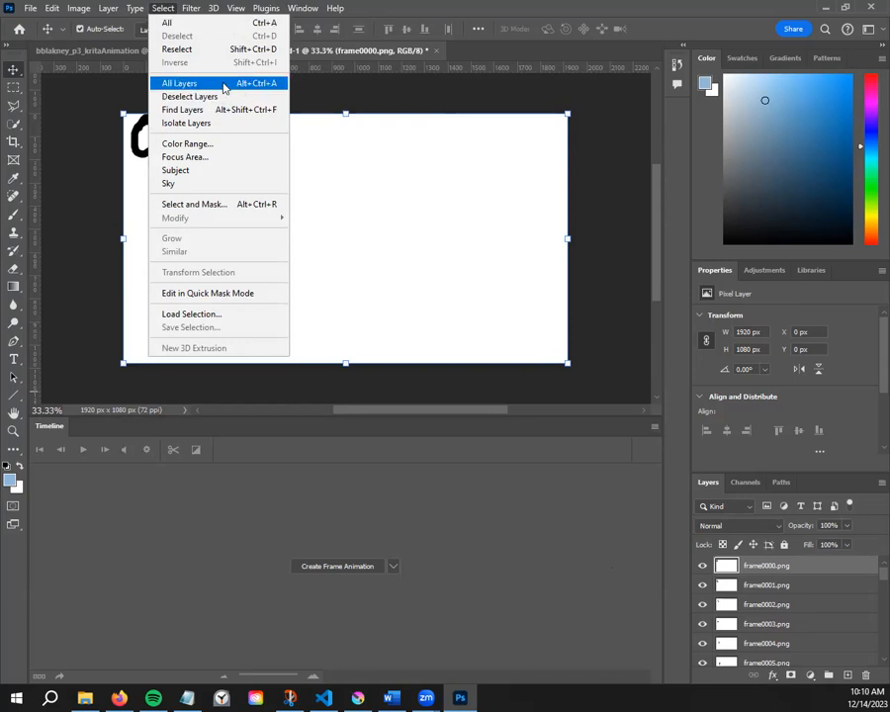
click(237, 83)
scroll(787, 583, down, 8)
scroll(786, 584, down, 2)
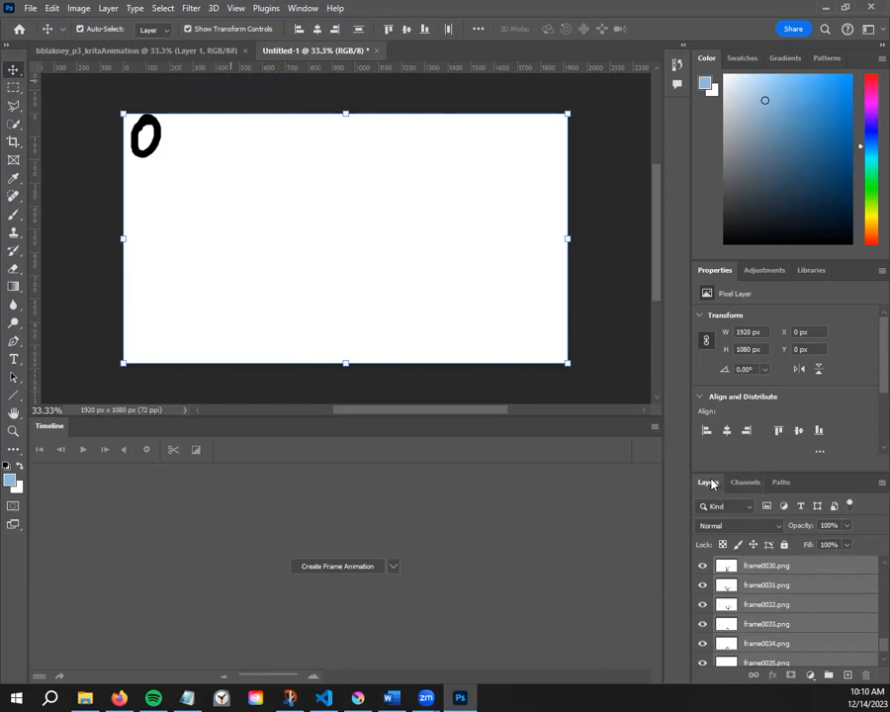
scroll(806, 600, up, 9)
scroll(797, 623, down, 7)
scroll(797, 619, down, 3)
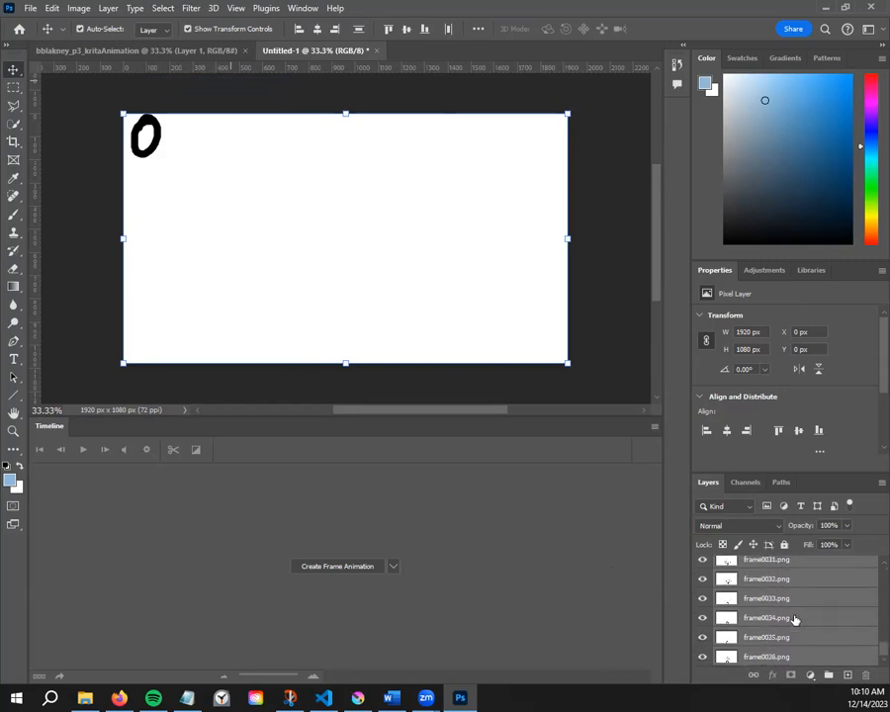
Create the frame animation in the Timeline with all frame layers selected
click(653, 429)
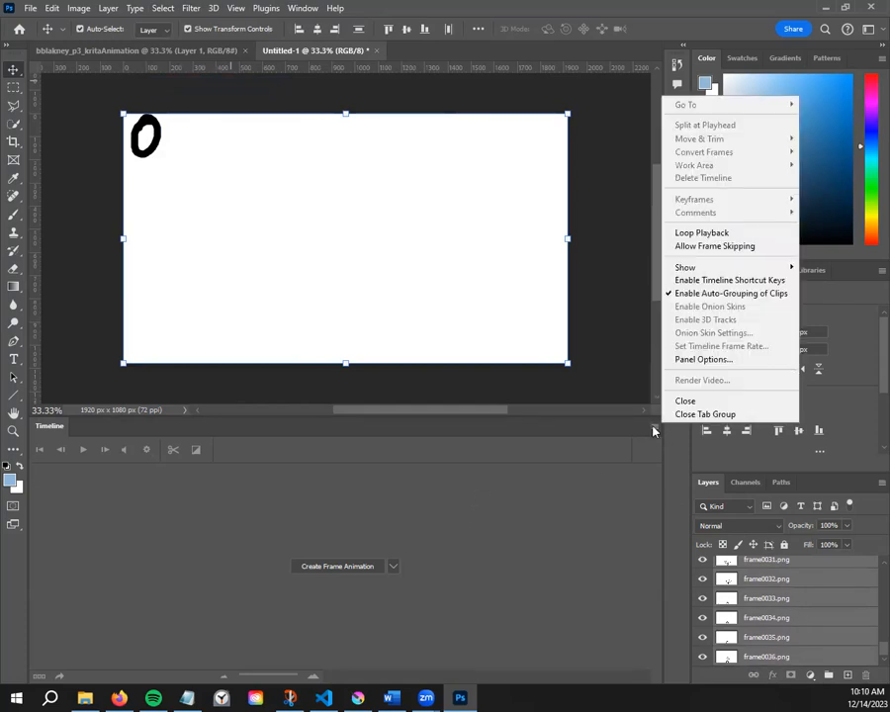
click(310, 628)
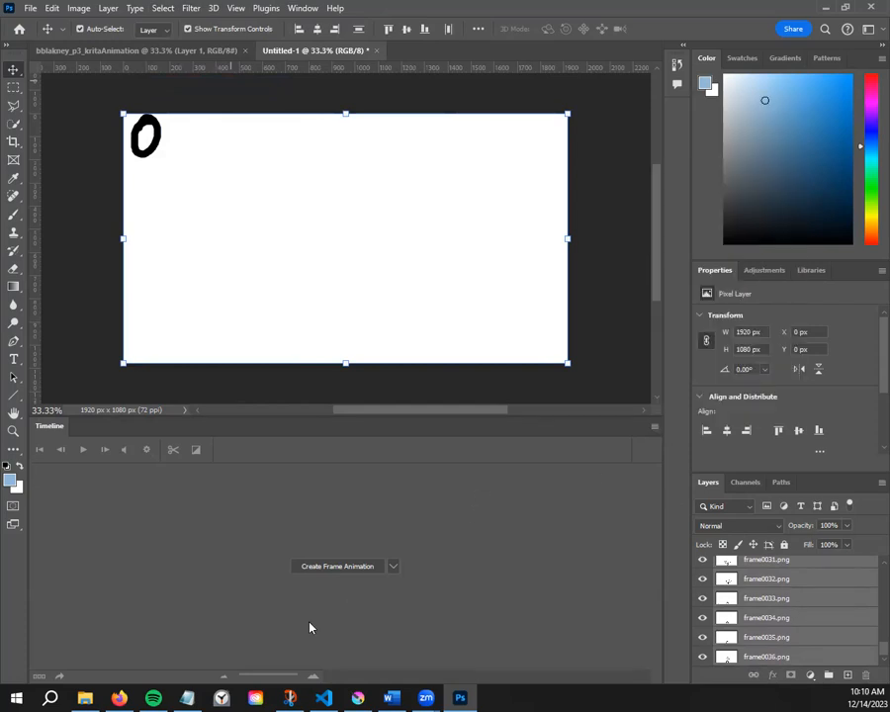
click(336, 567)
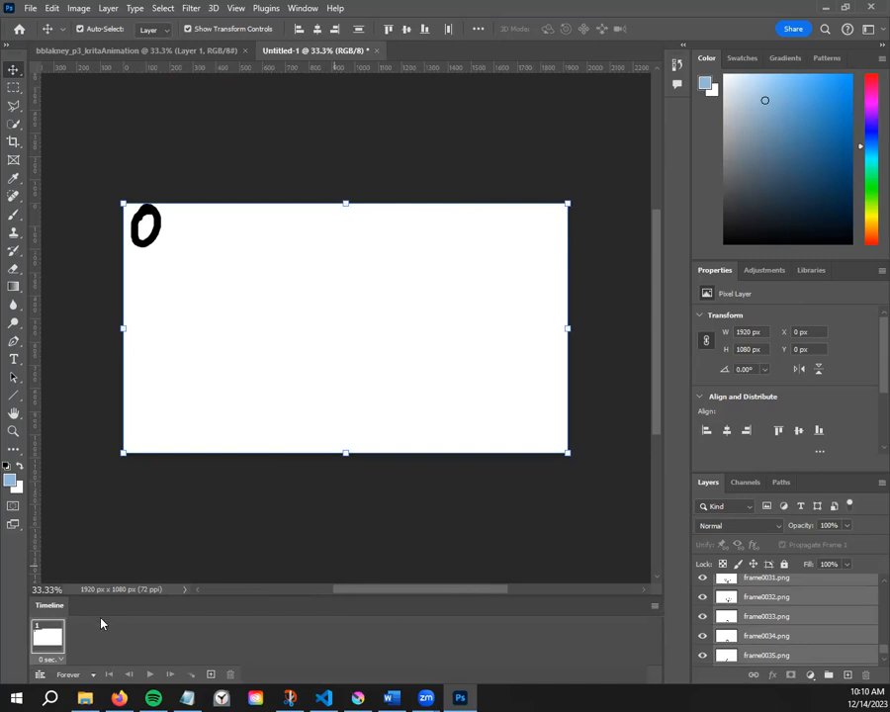
Convert the layers into individual animation frames with Make Frames From Layers
click(656, 608)
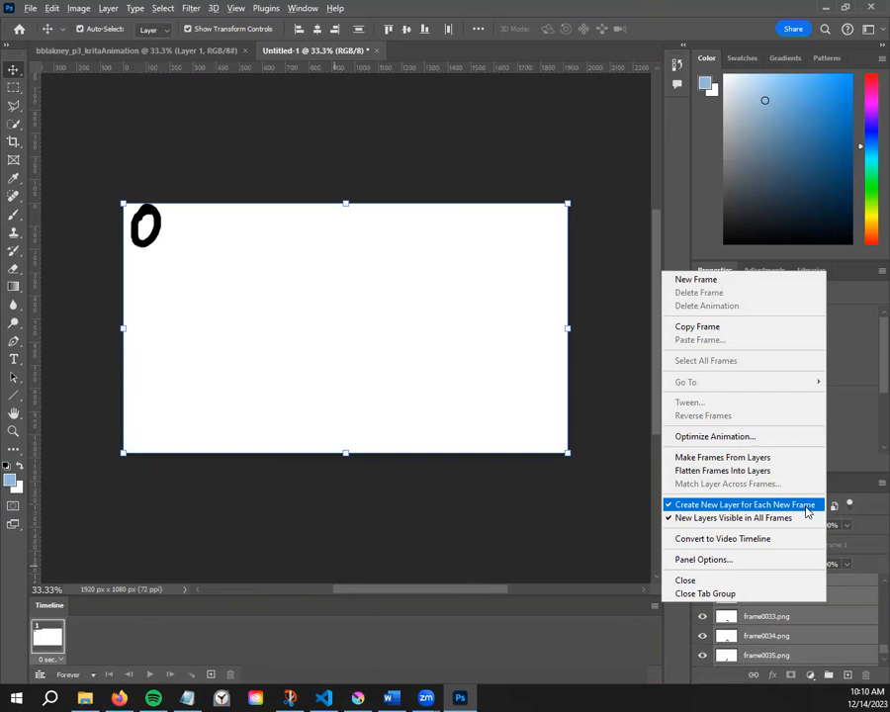
click(807, 507)
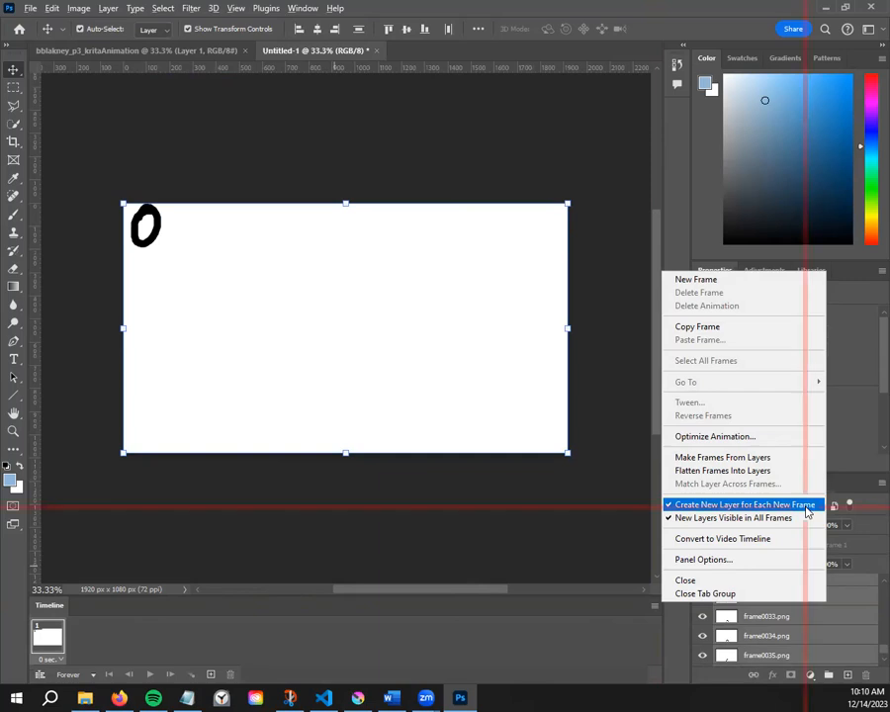
click(657, 607)
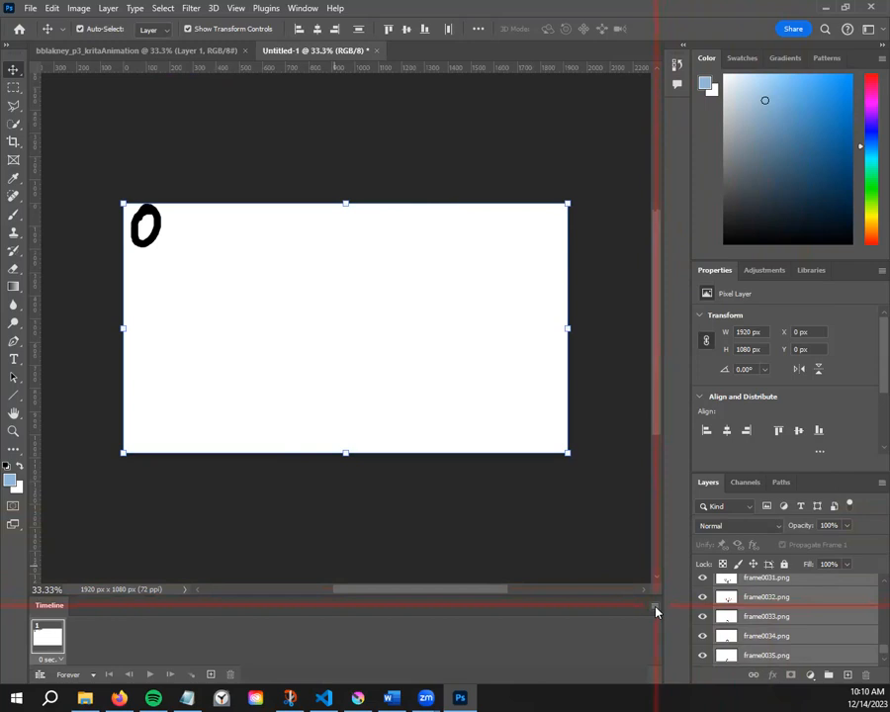
click(656, 607)
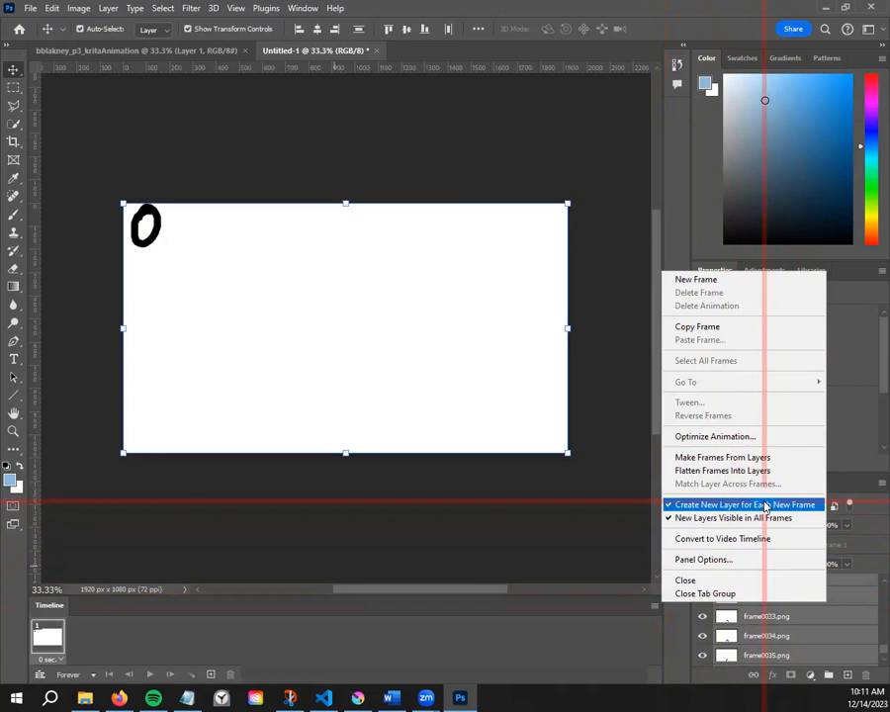
click(765, 458)
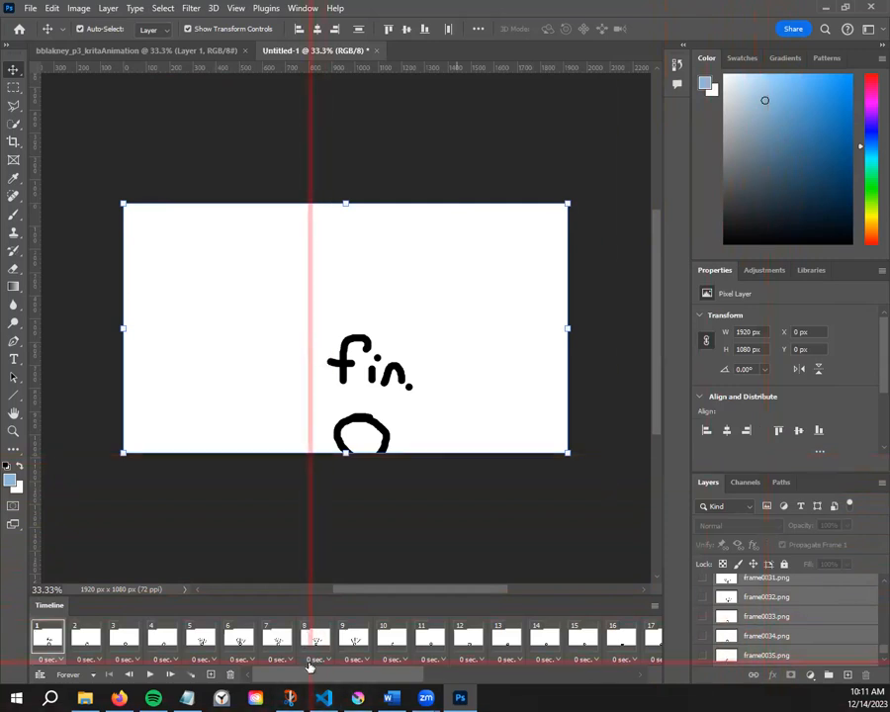
Play the frame animation and compare its frame order with the PNG files in File Explorer, returning to Photoshop
drag(313, 676, 348, 664)
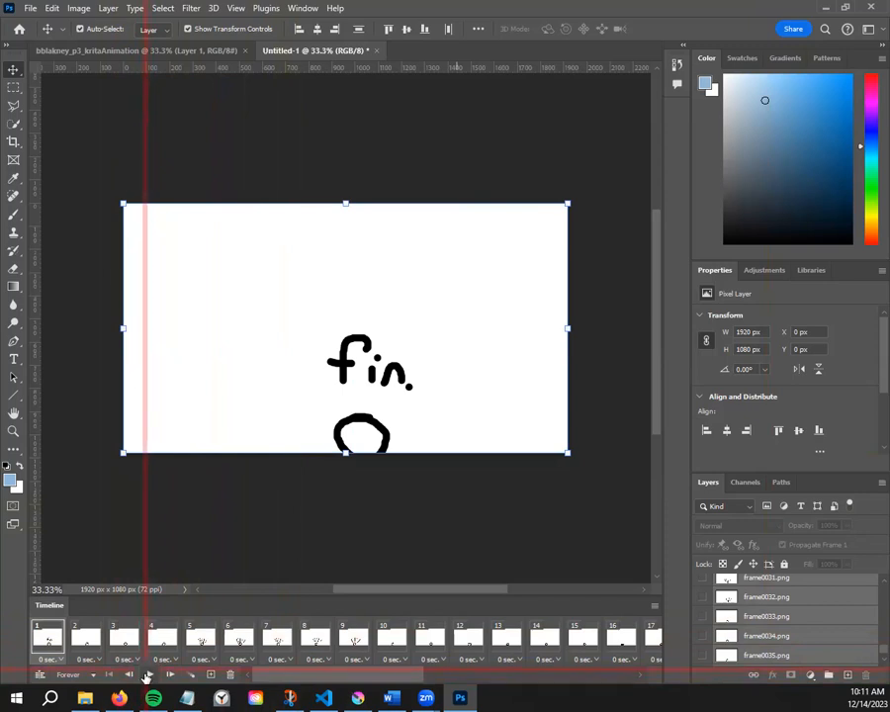
click(148, 674)
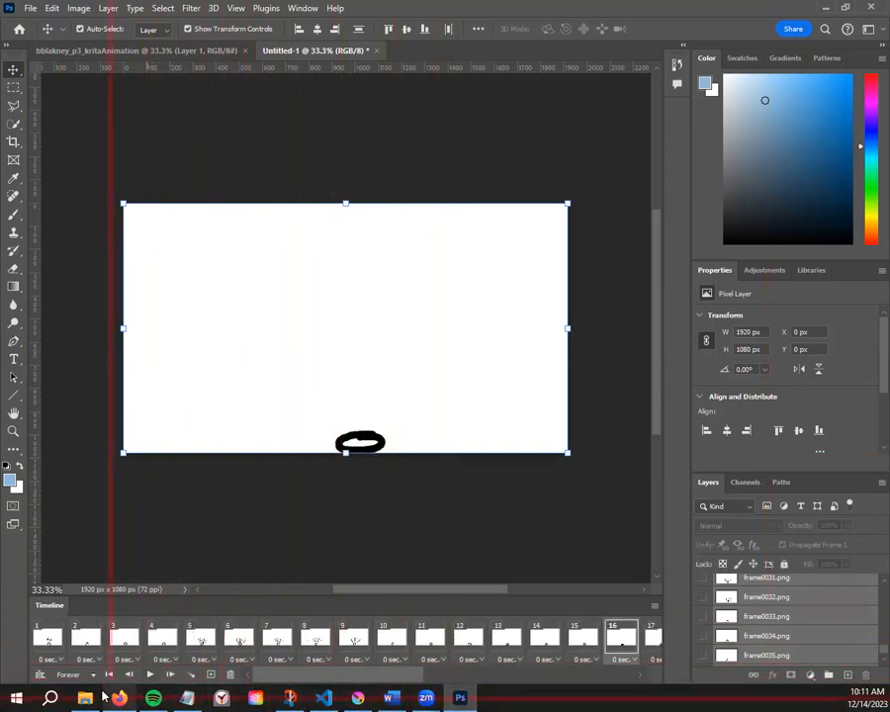
click(85, 698)
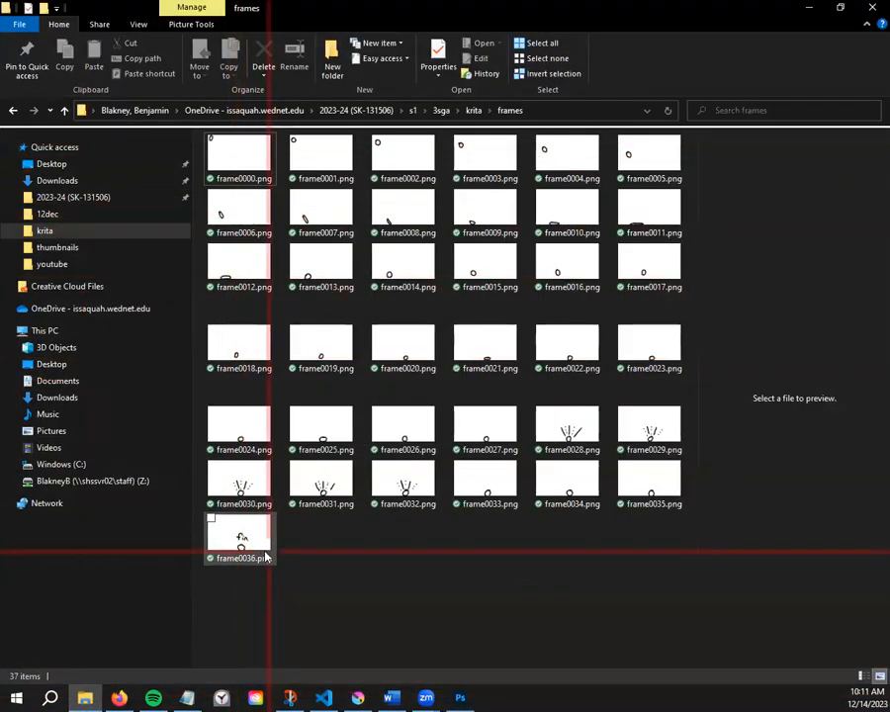
click(457, 697)
Reverse the order of all the animation frames in the Timeline with Reverse Frames
click(653, 608)
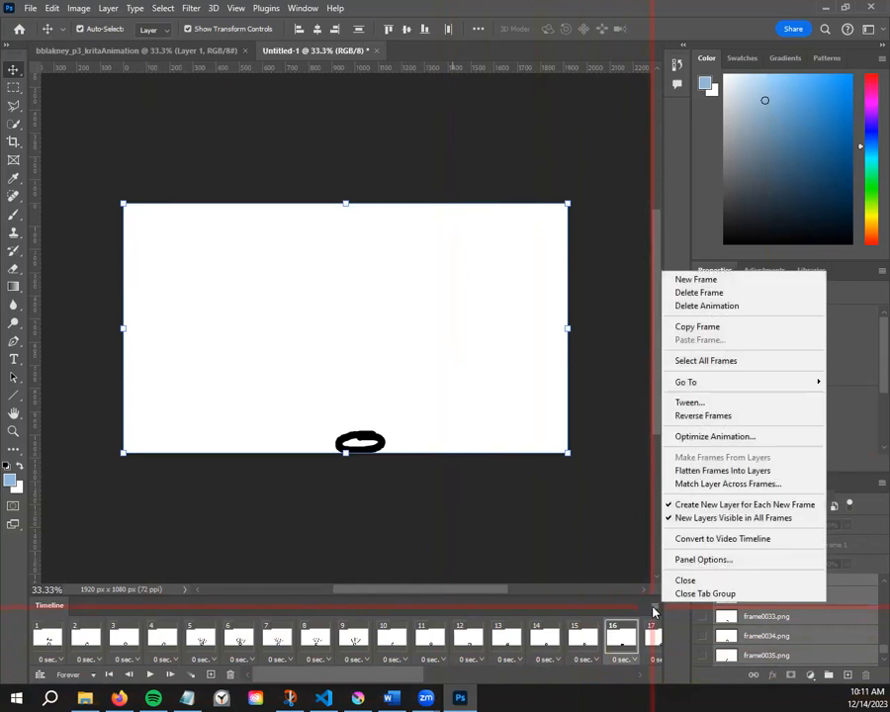
click(133, 615)
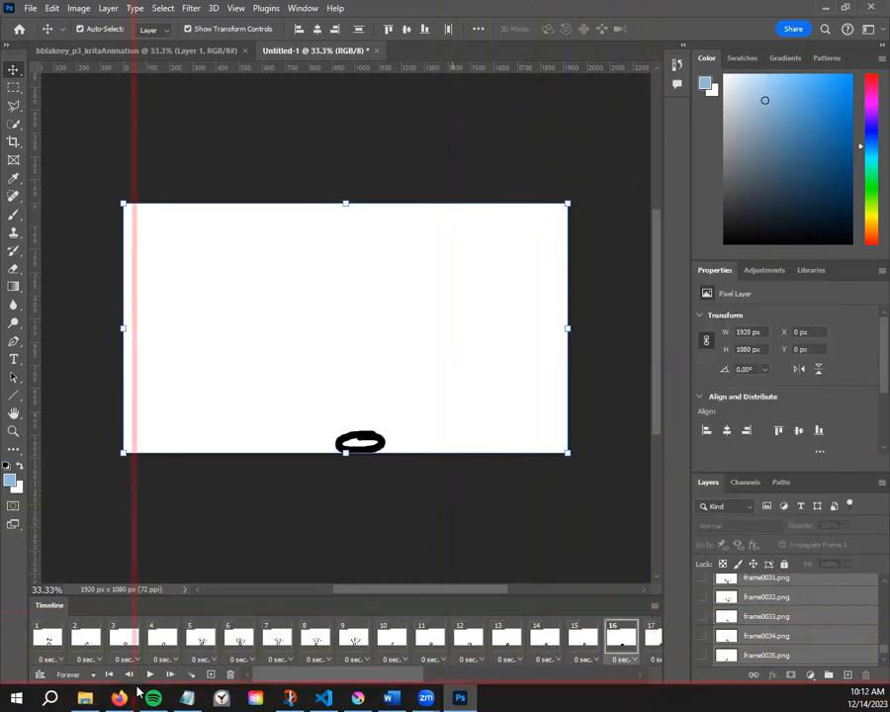
right_click(51, 638)
click(117, 612)
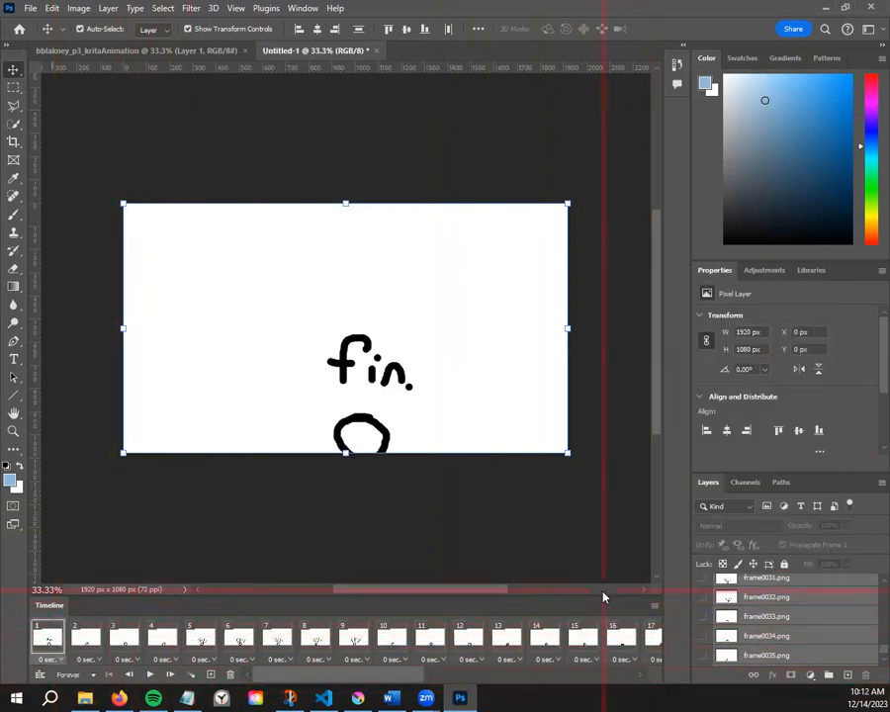
click(652, 610)
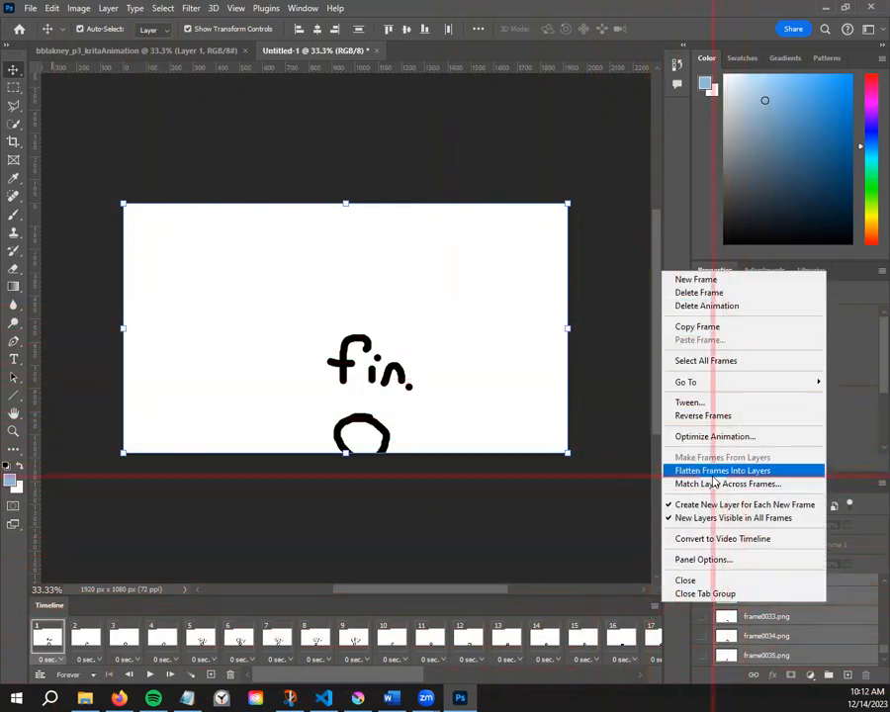
click(634, 604)
click(657, 606)
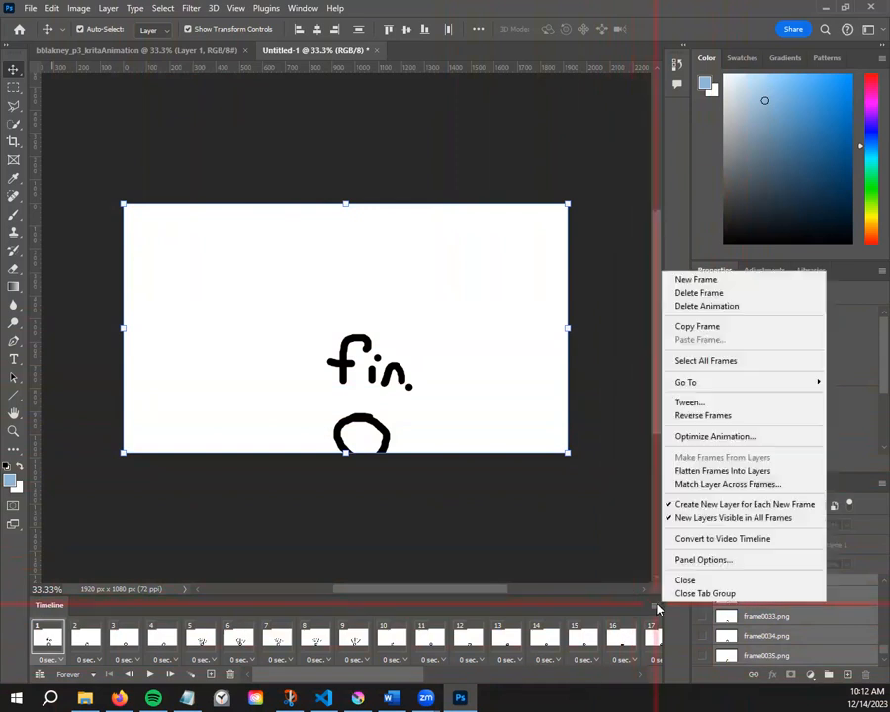
click(656, 608)
click(656, 608)
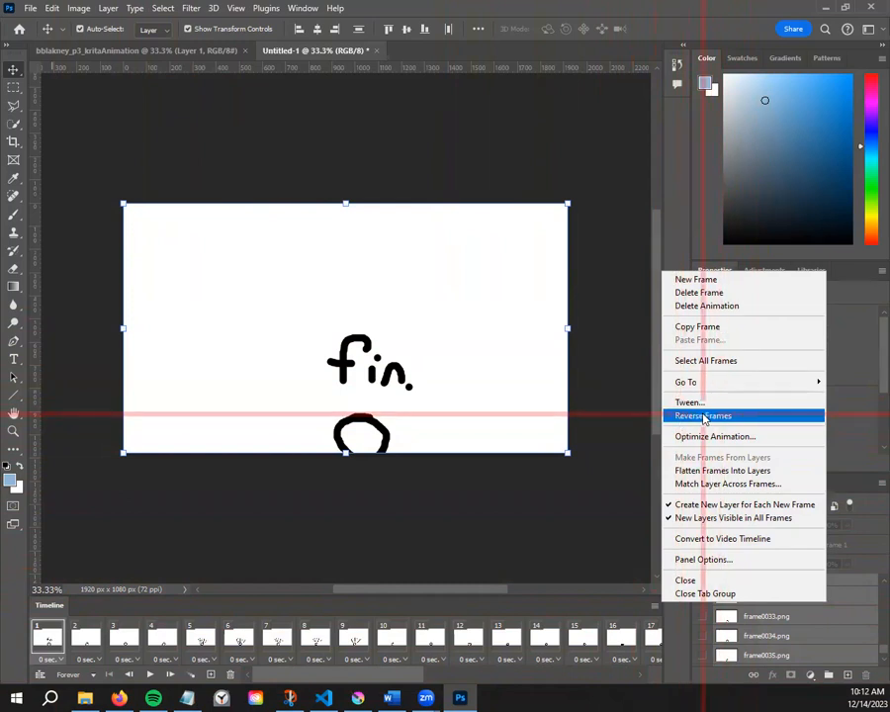
click(655, 607)
click(654, 606)
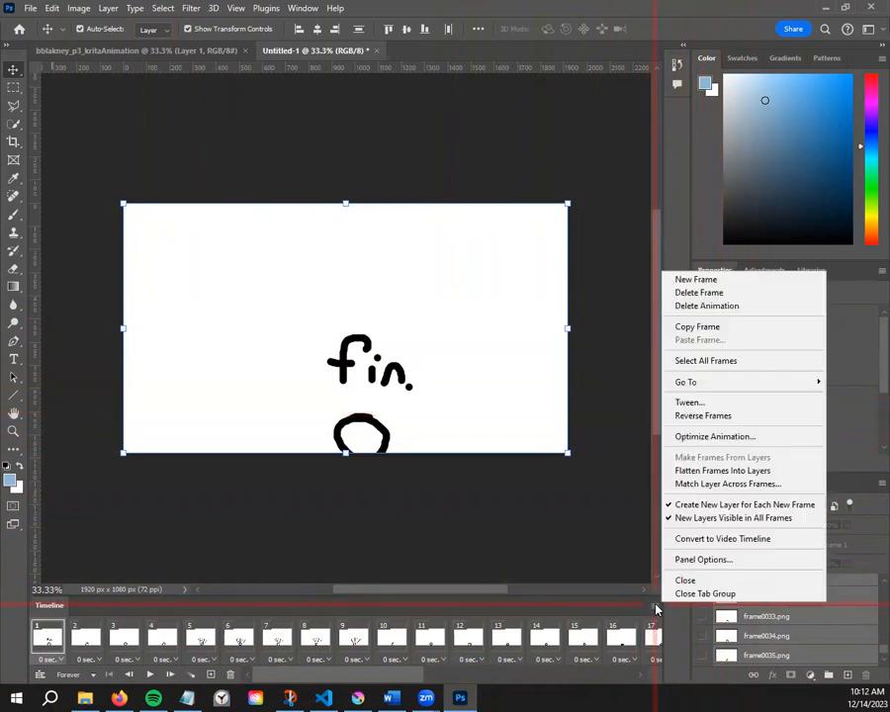
click(737, 416)
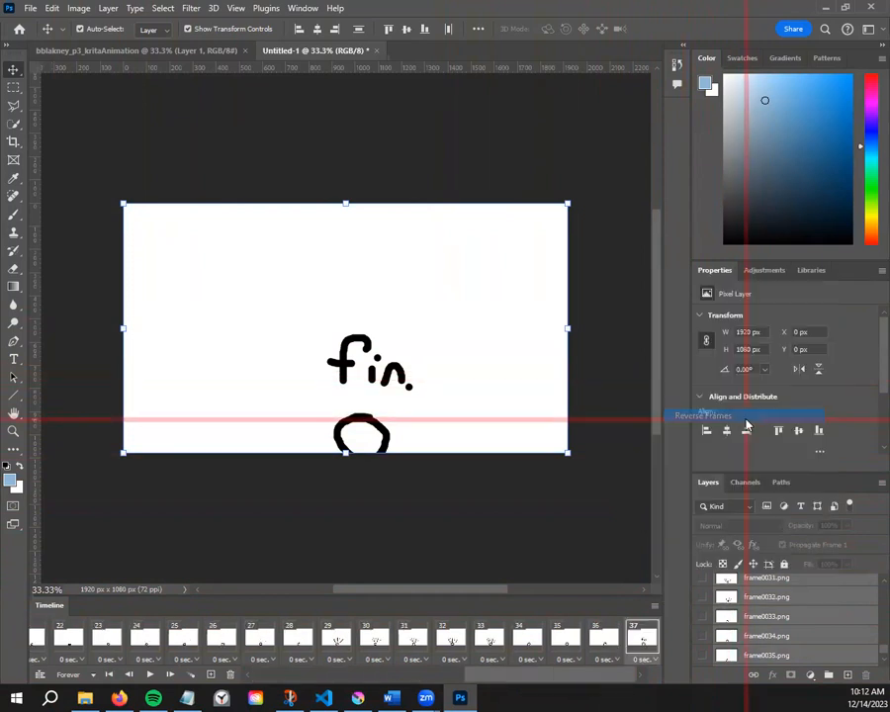
Play the reordered animation, check the delay choices for frame 3, and go back to the first frame
click(149, 675)
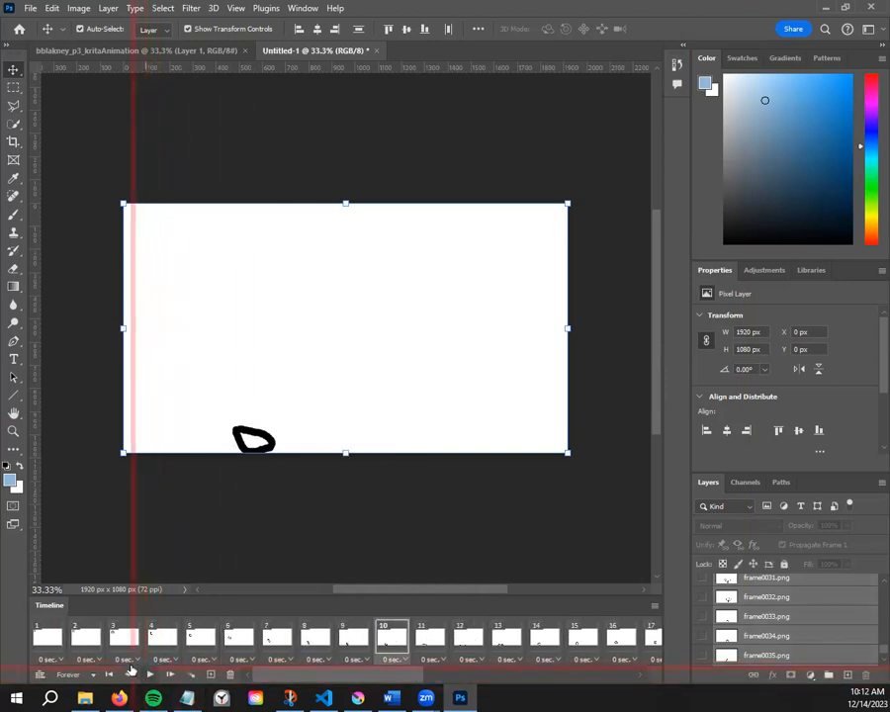
click(136, 658)
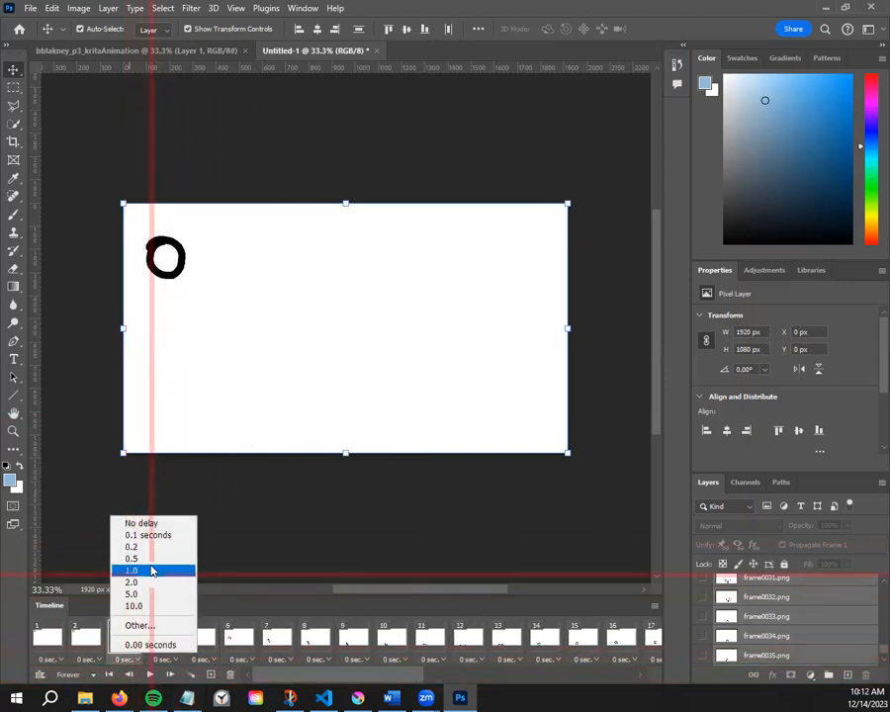
click(129, 666)
click(49, 637)
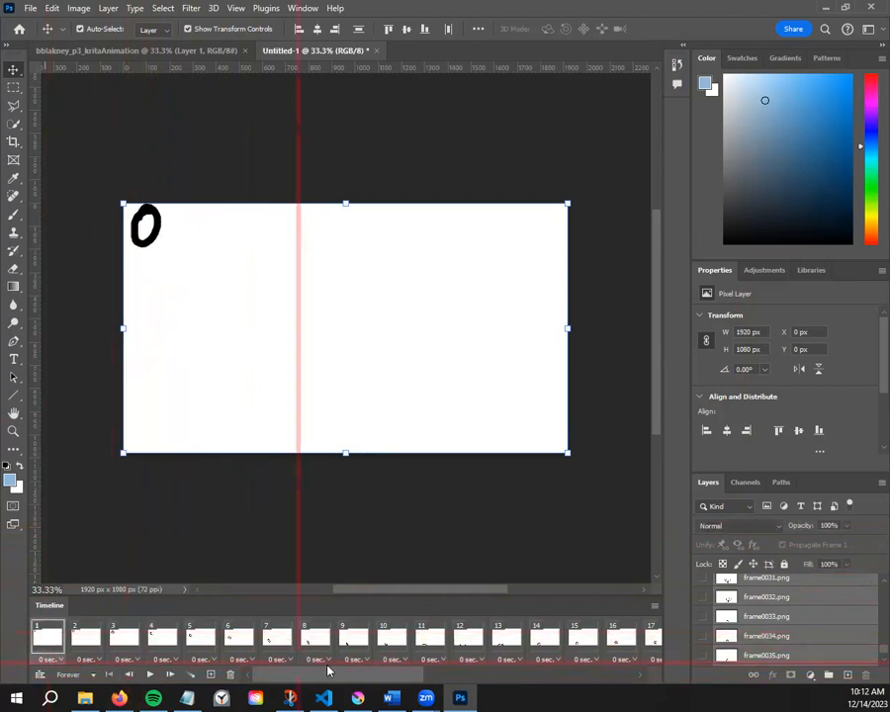
Try a 0.1 seconds delay on frame 36 and set the final frames' delays back to No delay
drag(353, 674, 564, 678)
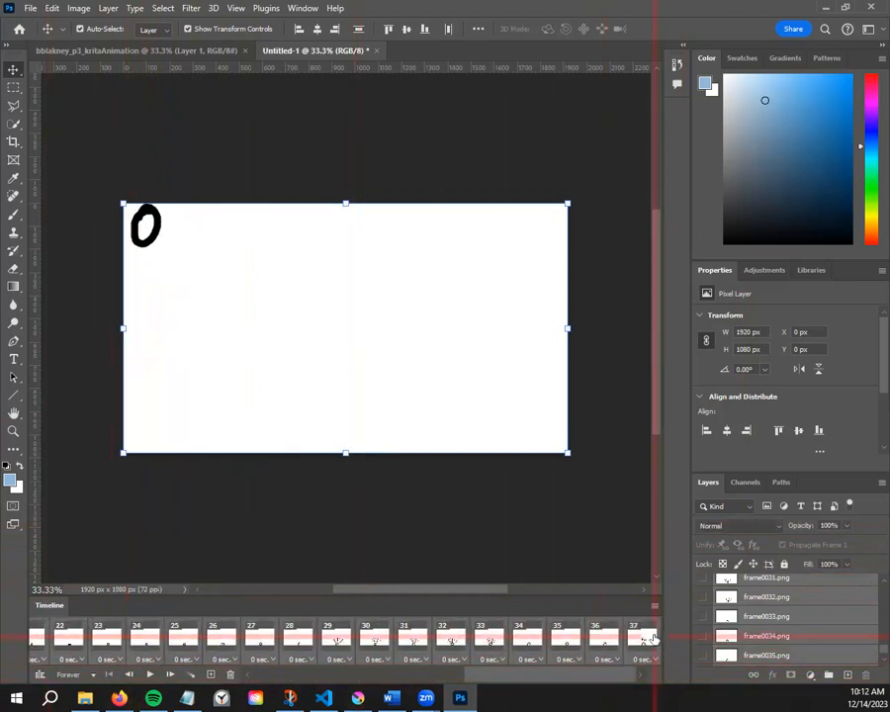
right_click(643, 640)
click(621, 656)
click(638, 659)
click(628, 524)
click(608, 659)
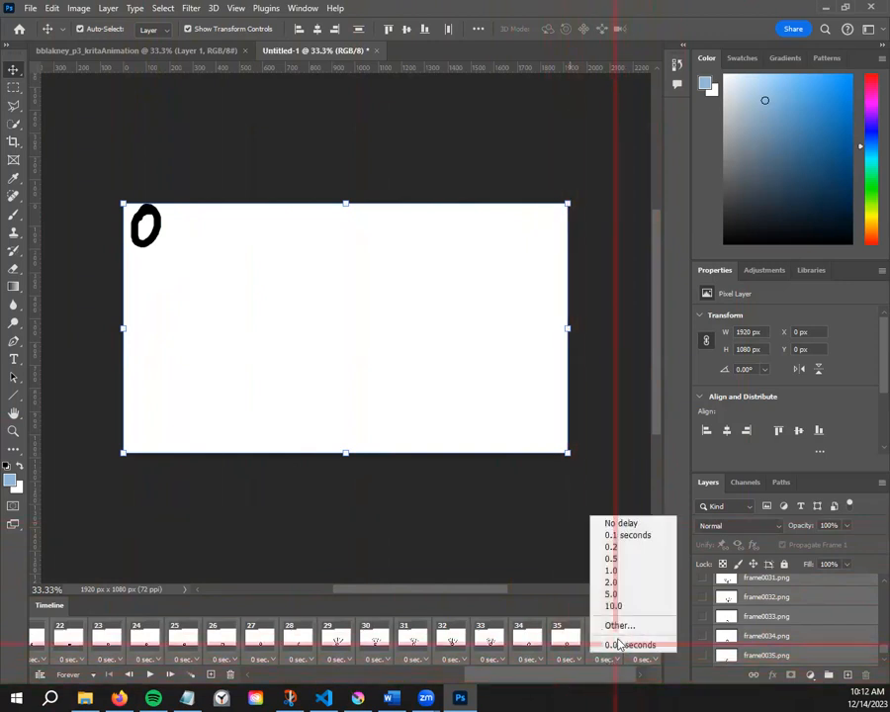
click(630, 536)
click(610, 660)
click(627, 524)
drag(544, 675, 322, 675)
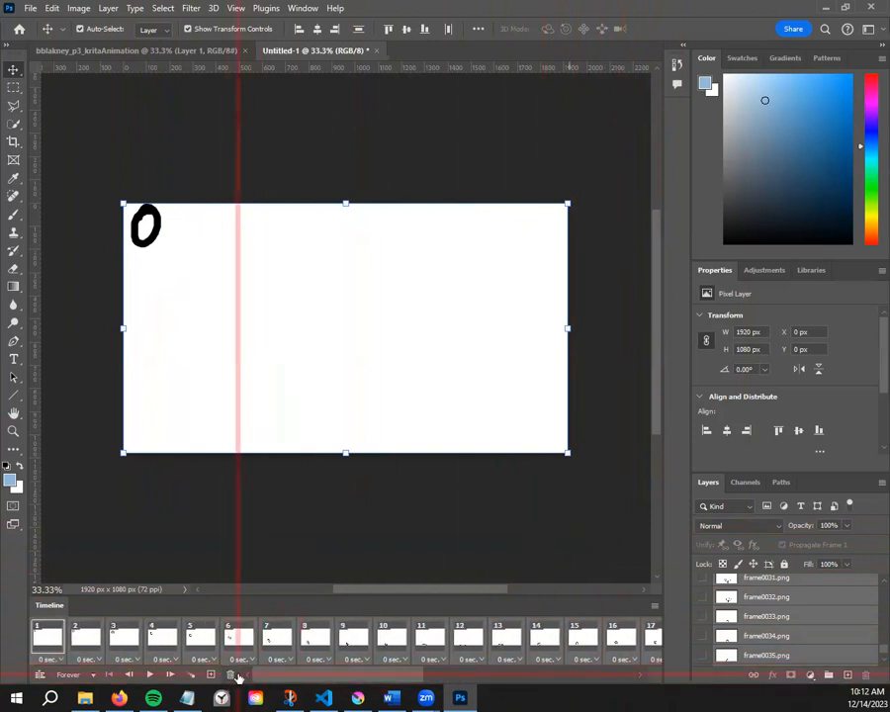
Play the animation through to check its timing, and return to frame 1
click(149, 674)
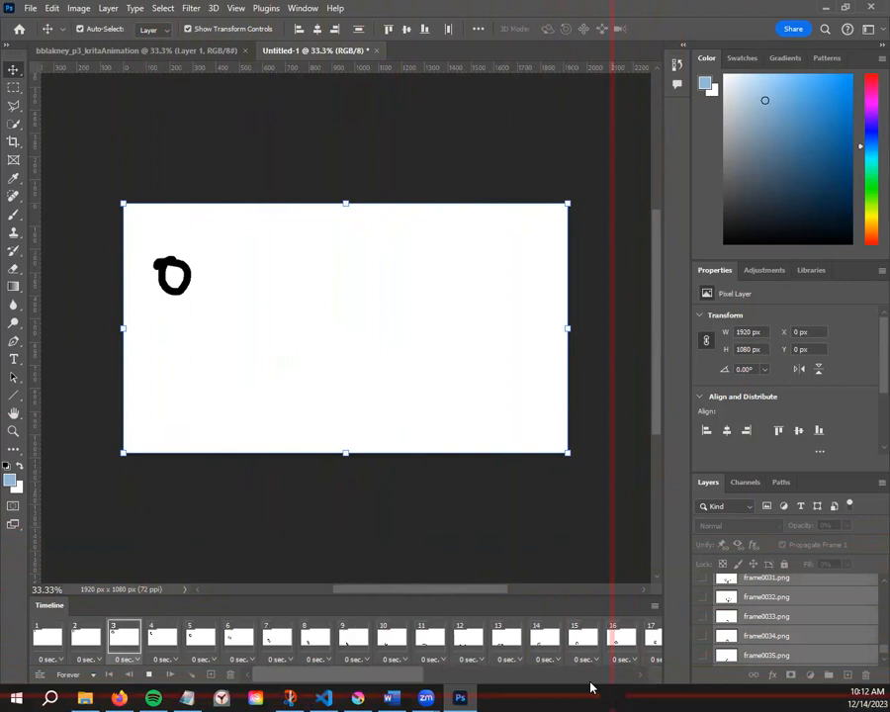
click(532, 673)
drag(441, 674, 174, 670)
click(50, 638)
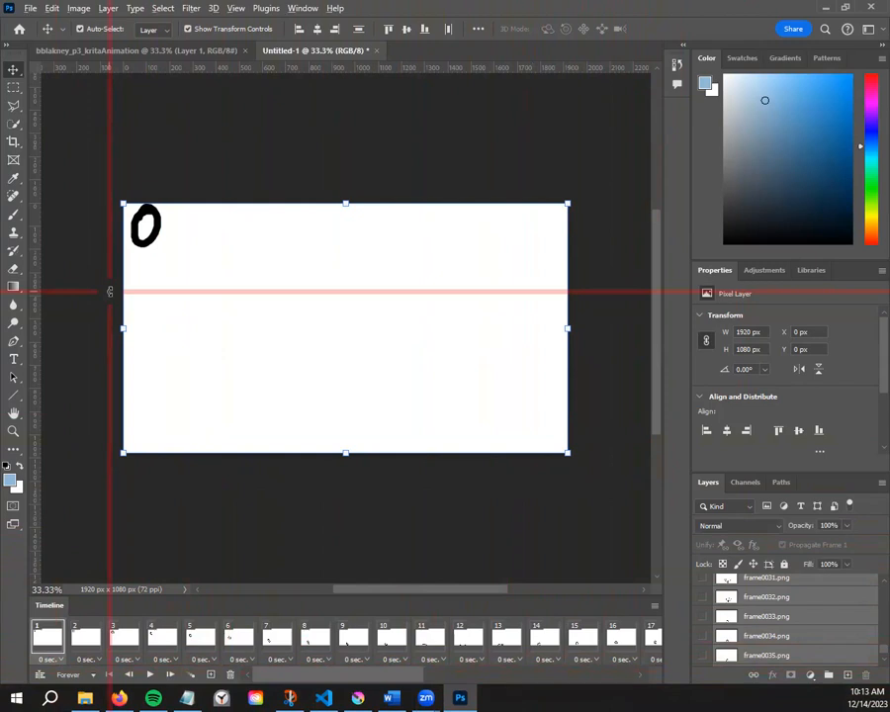
Open the Save for Web export for the frame animation and look into its custom looping option without applying it
click(35, 7)
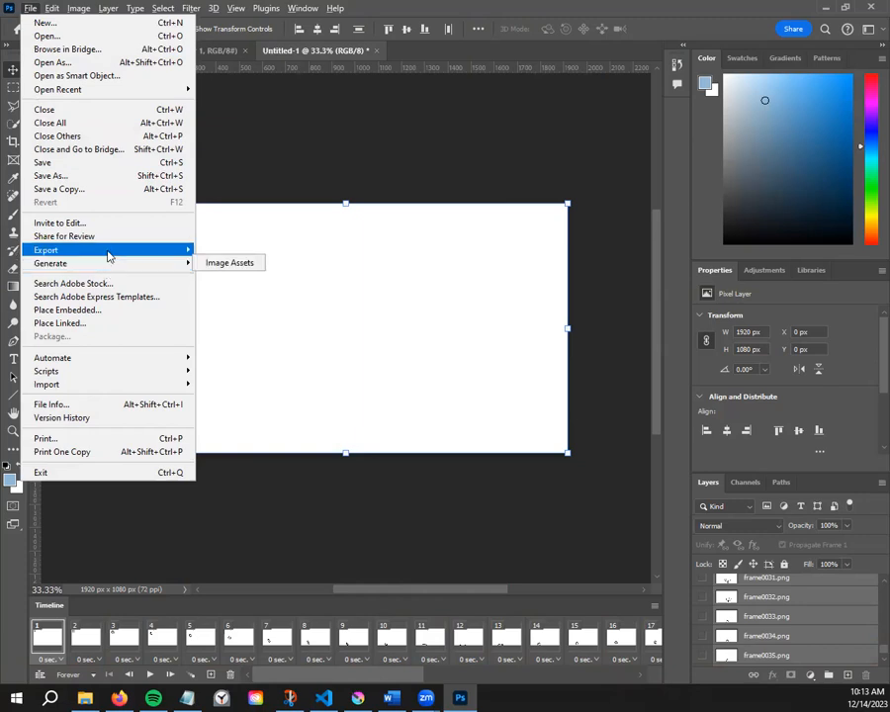
mouse_move(109, 257)
click(266, 305)
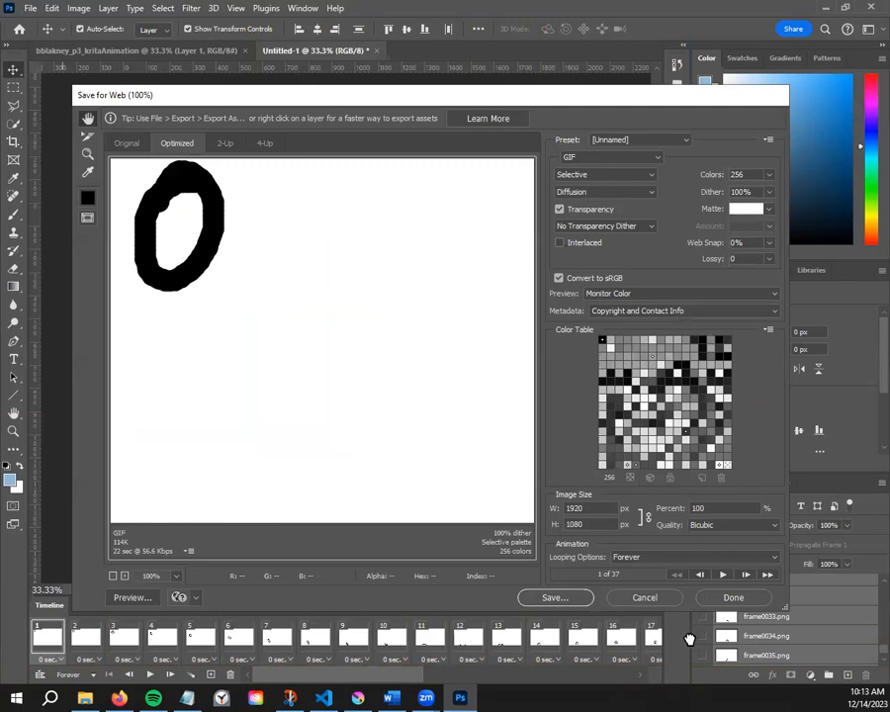
click(721, 697)
click(131, 597)
click(669, 574)
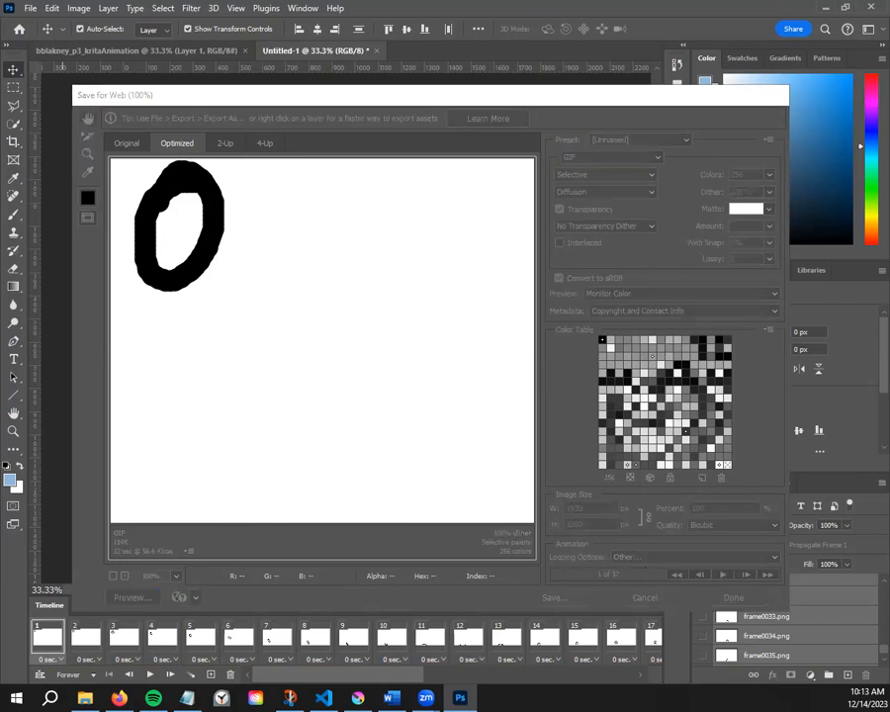
click(507, 346)
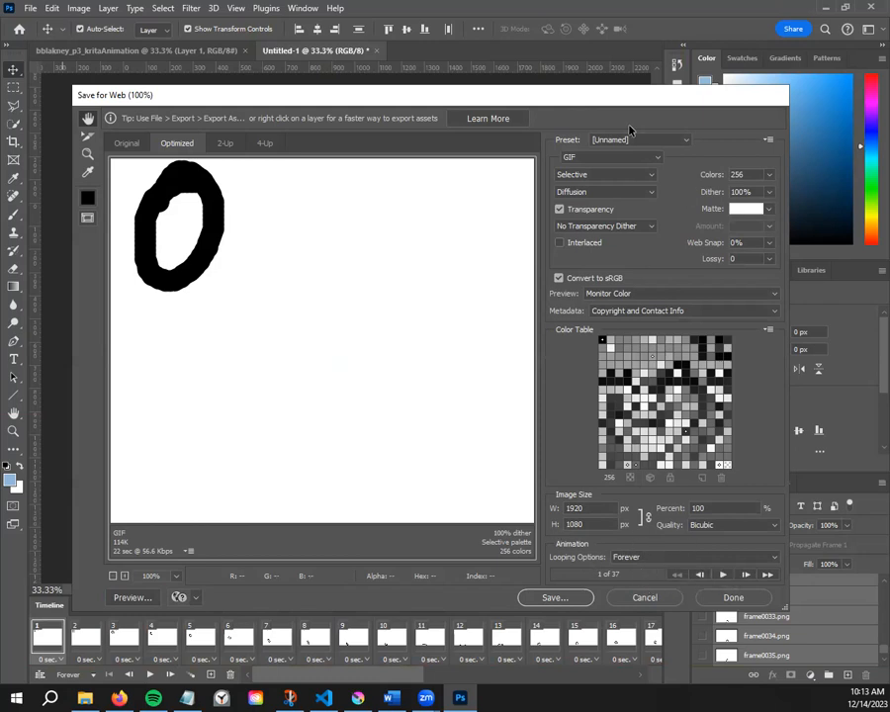
Choose GIF as the Save for Web format and set the animation's looping to Once
click(608, 157)
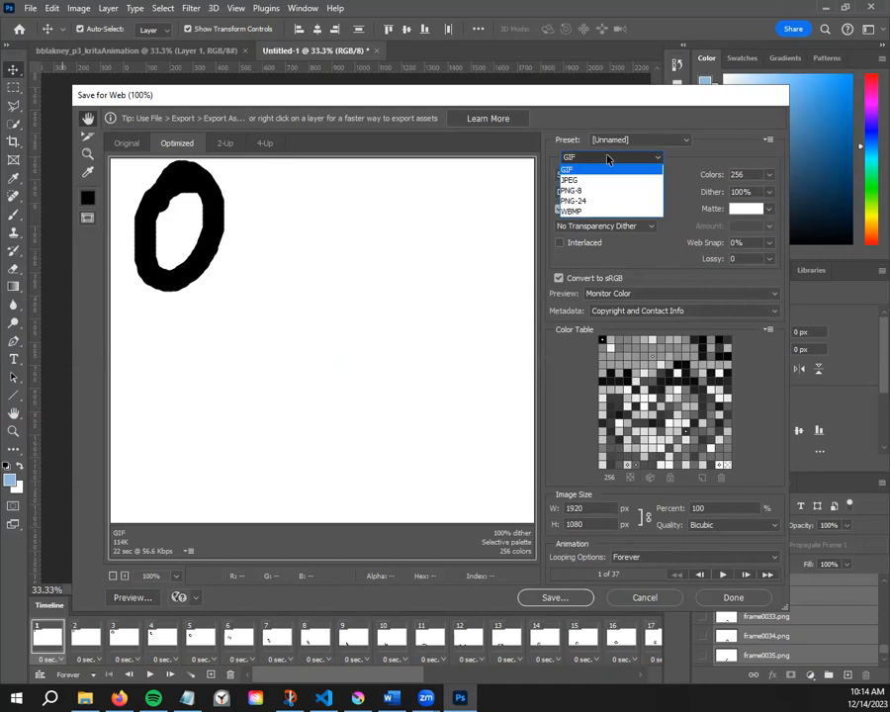
click(608, 157)
click(607, 158)
click(620, 164)
drag(484, 96, 520, 97)
click(621, 160)
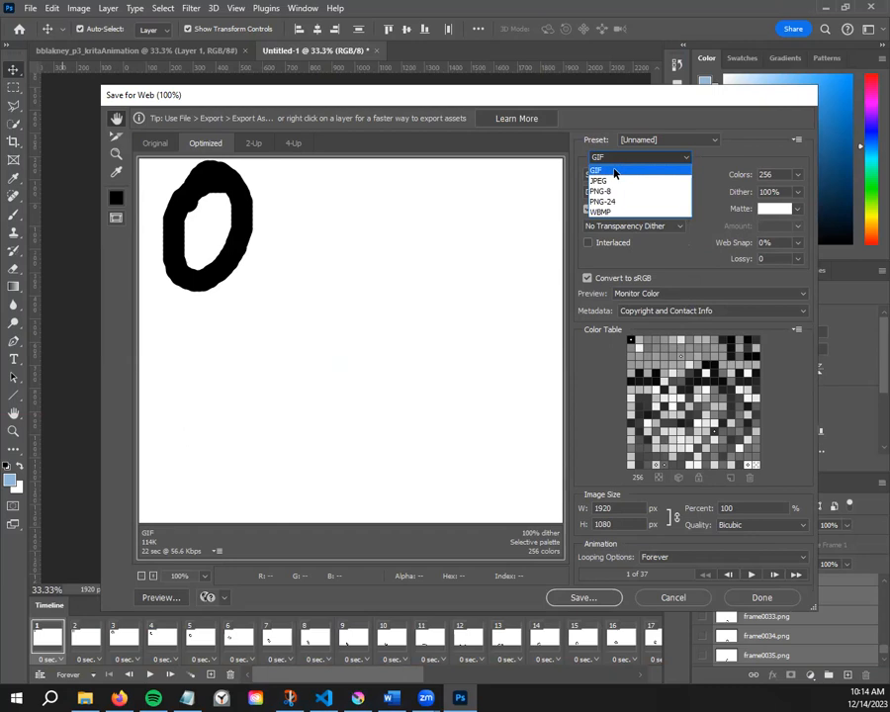
click(614, 172)
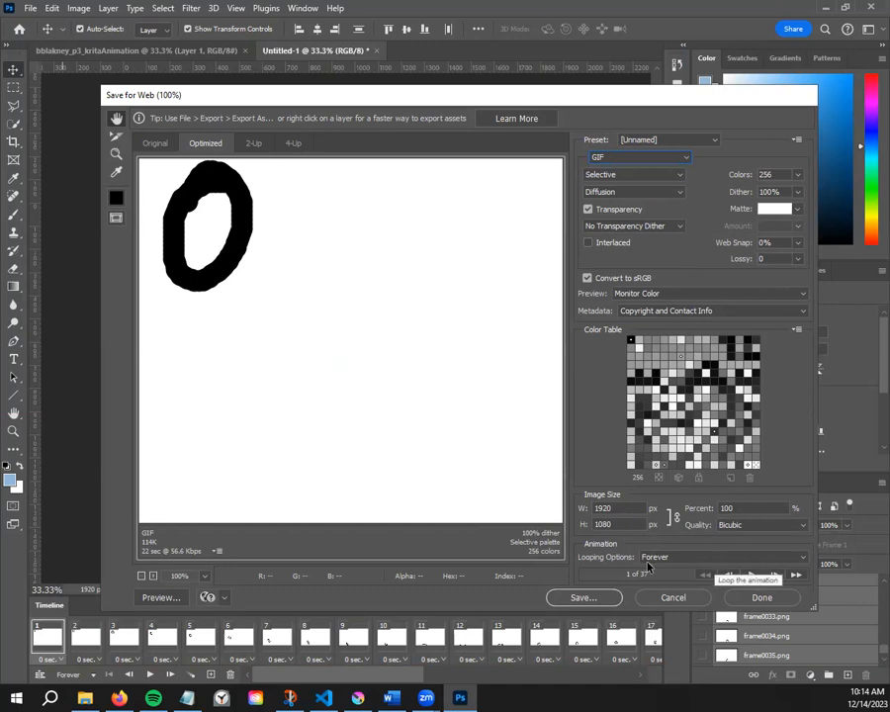
click(689, 556)
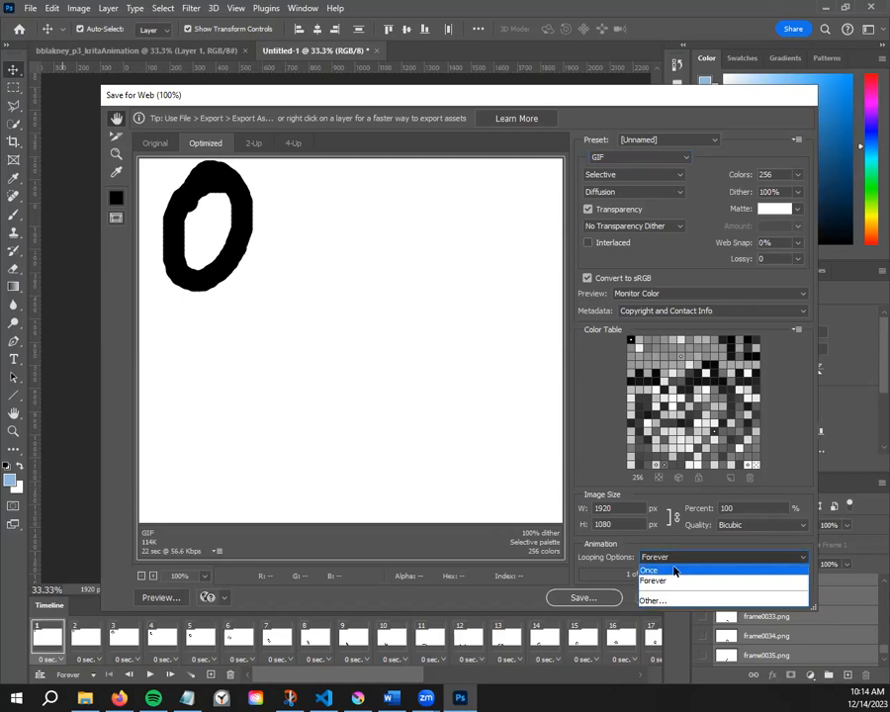
click(674, 571)
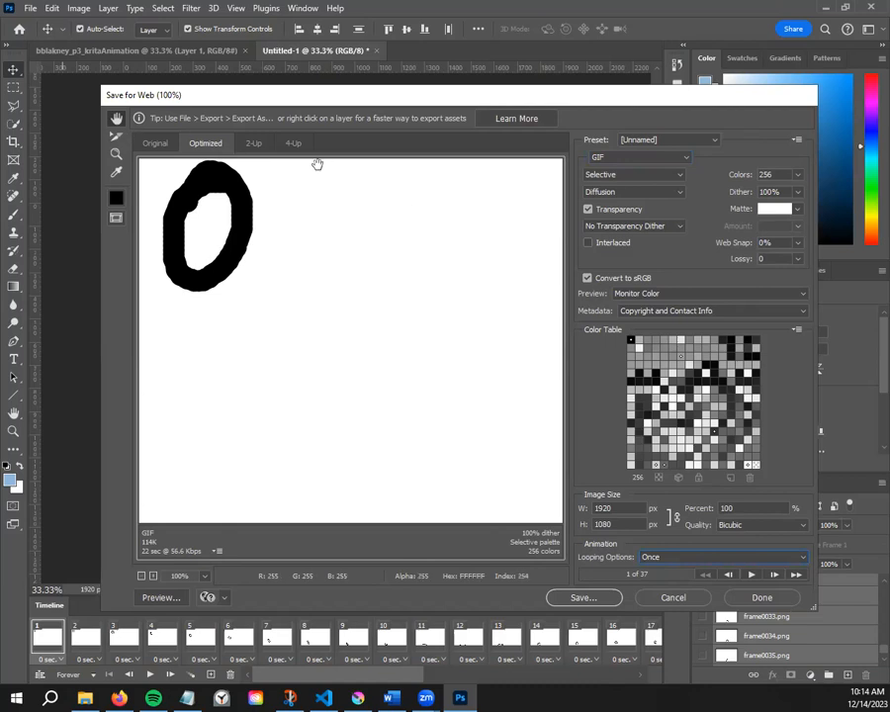
Compare the Original, Optimized, 2-Up and 4-Up export previews, returning to the Original view
click(156, 142)
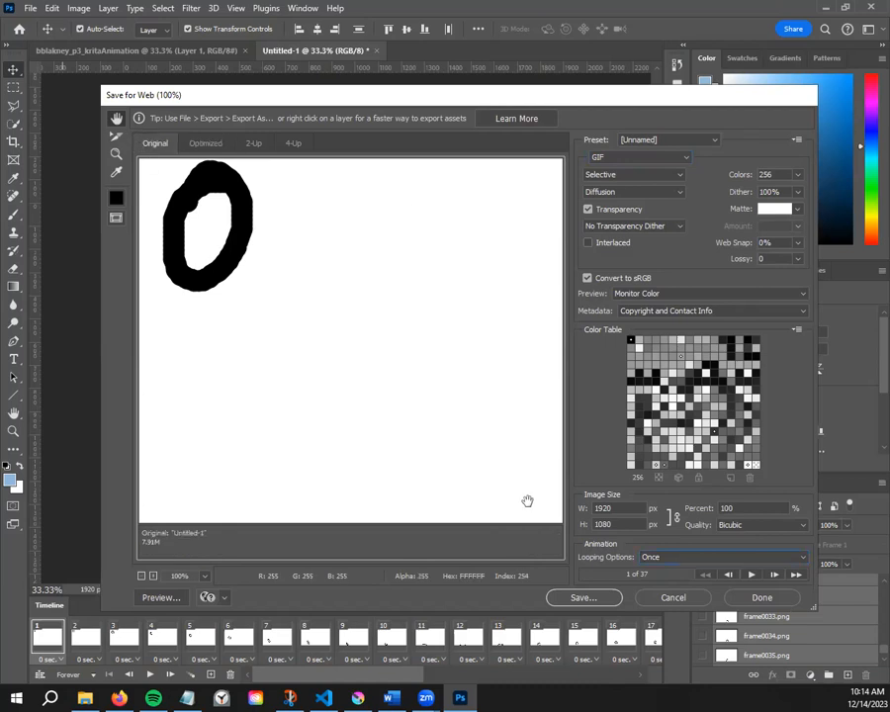
click(208, 143)
click(251, 144)
click(297, 146)
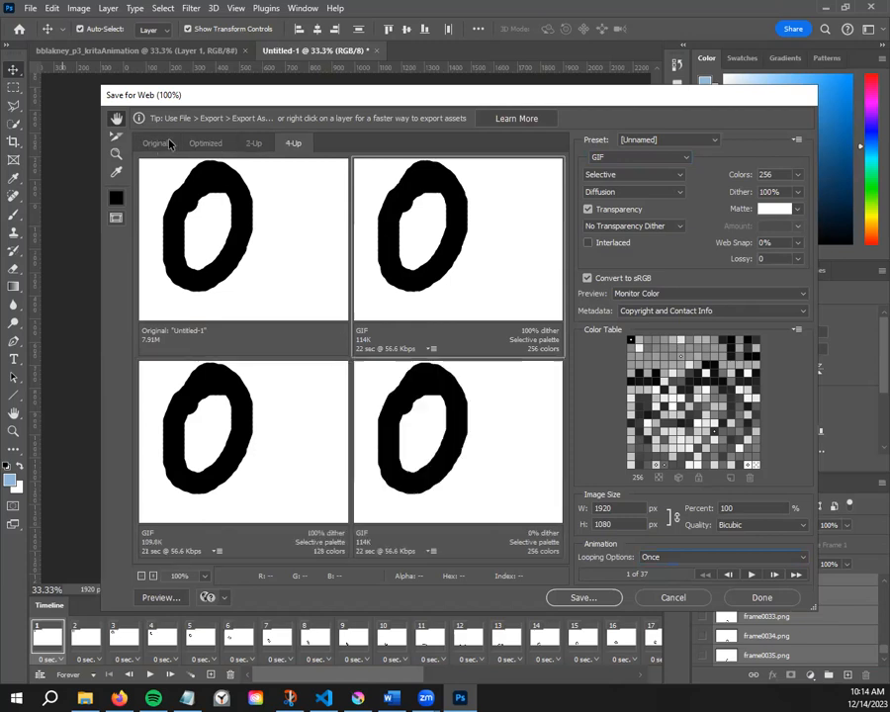
click(163, 144)
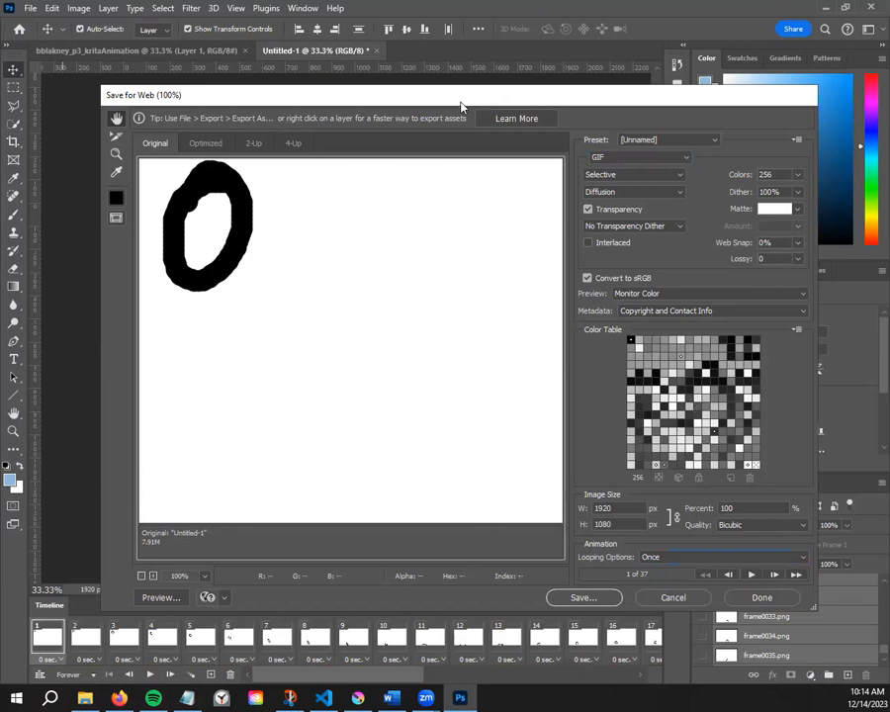
Start saving the optimized GIF, enlarge the save dialog, and browse its standard locations, ending at the Desktop
drag(449, 104, 379, 71)
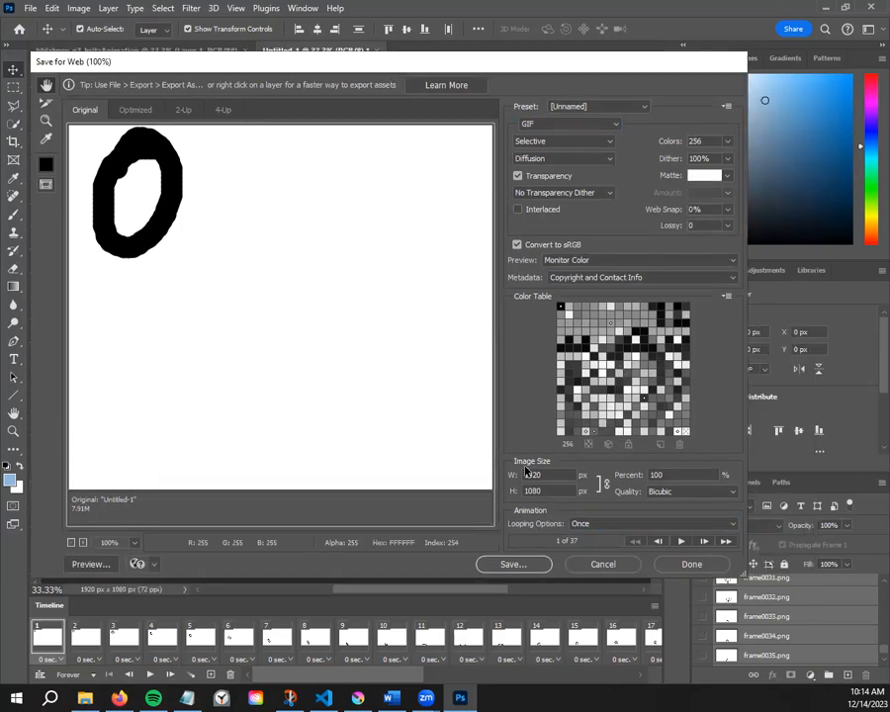
click(531, 563)
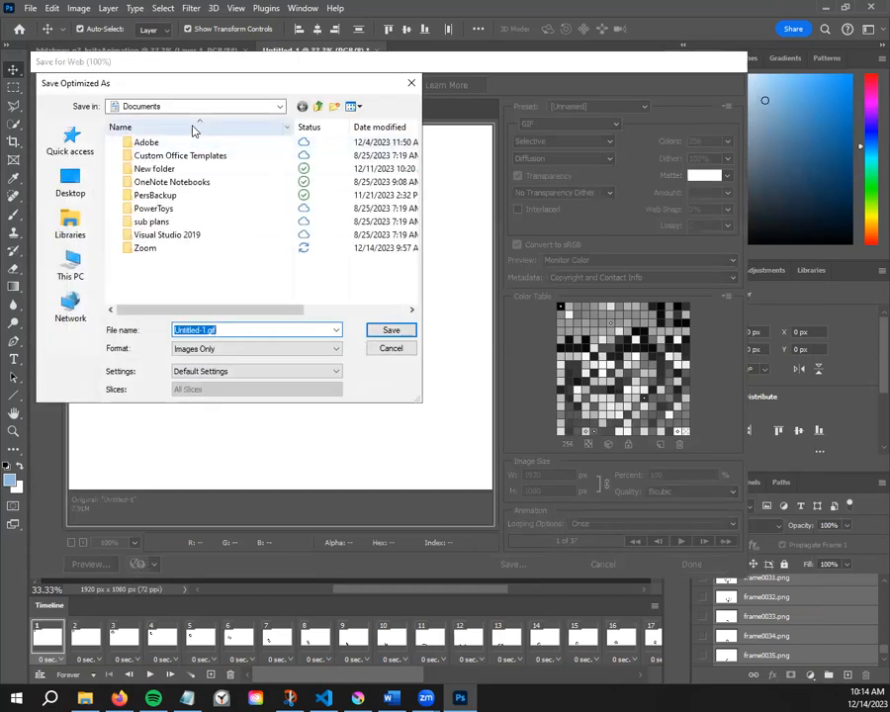
drag(417, 401, 607, 509)
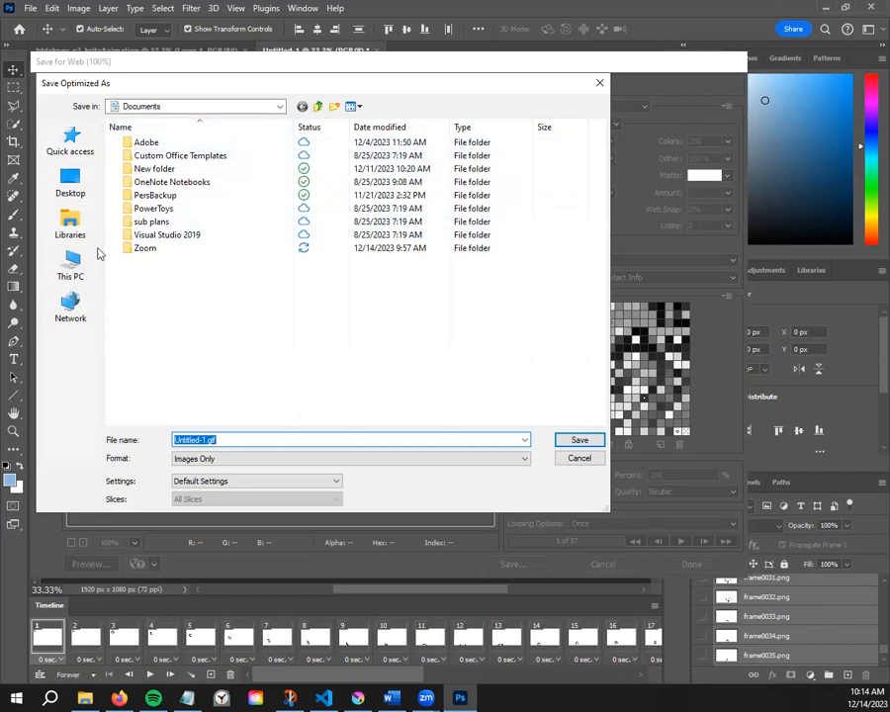
click(70, 226)
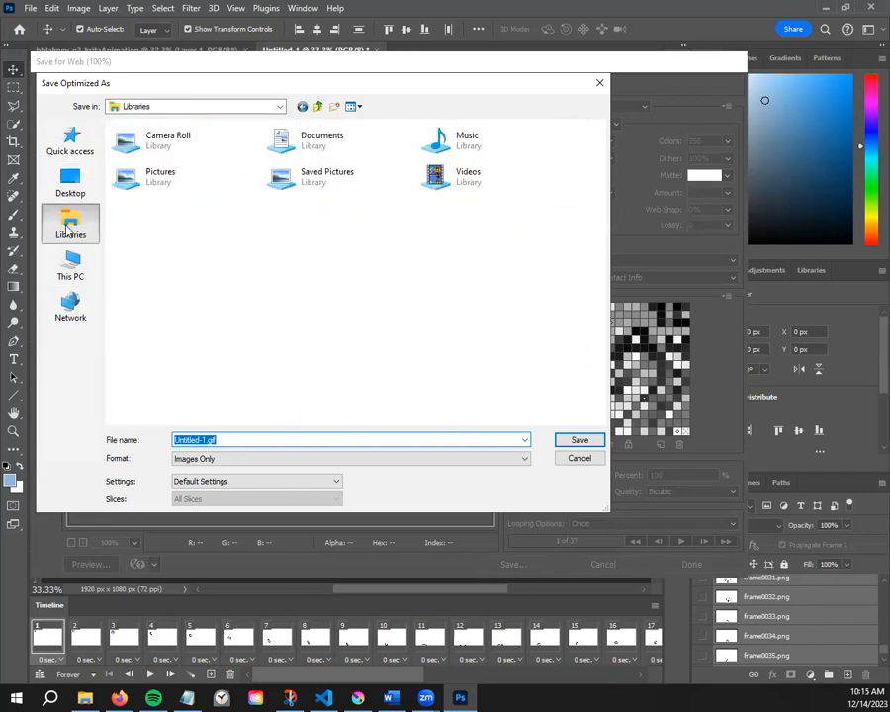
click(72, 265)
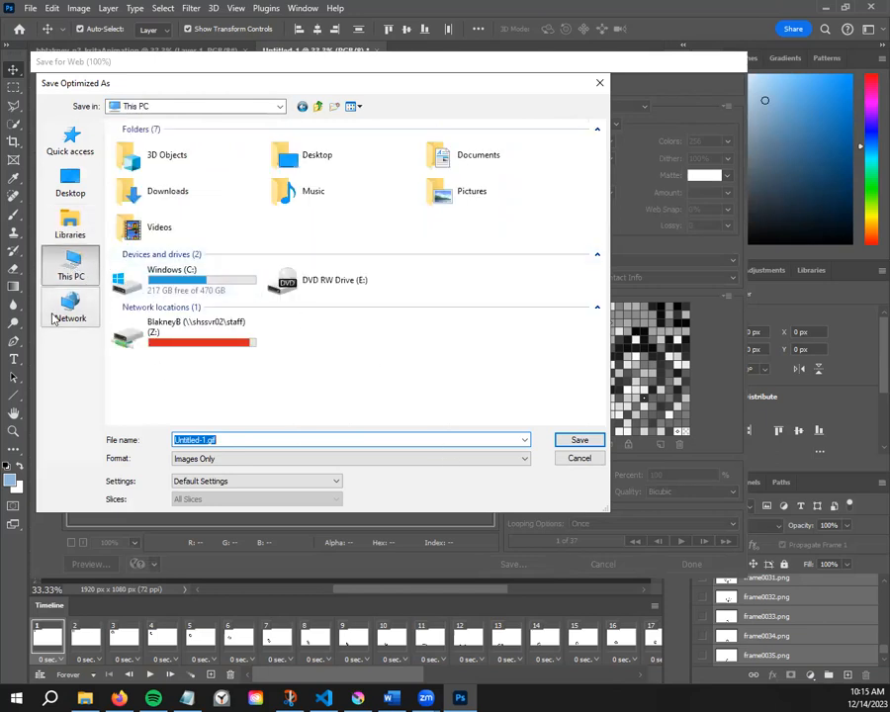
click(69, 310)
click(69, 194)
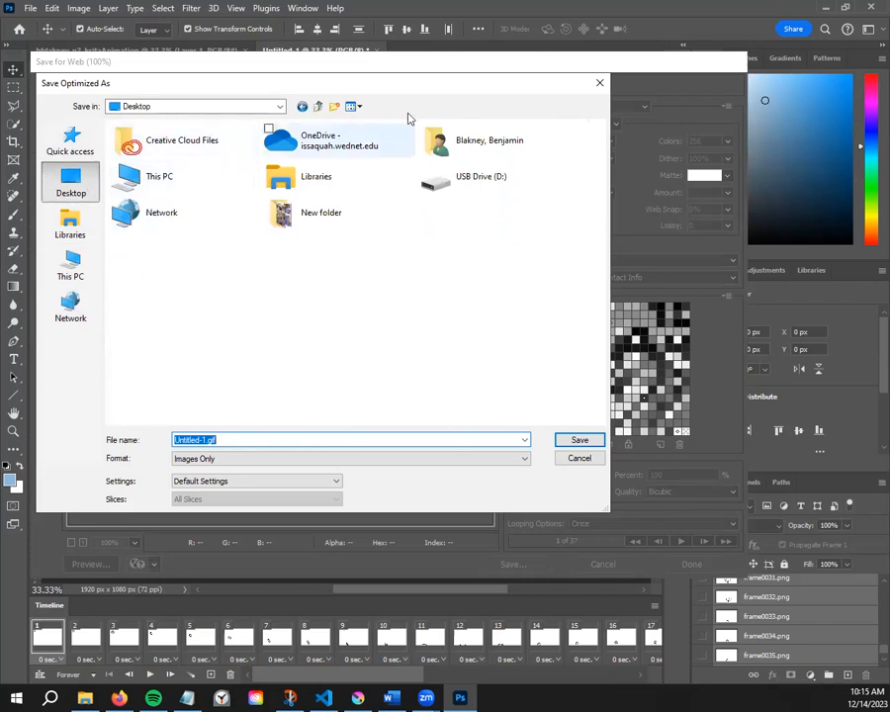
Set the save location to the krita folder in OneDrive, inside 2023-24 > s1 > 3sga
double_click(355, 145)
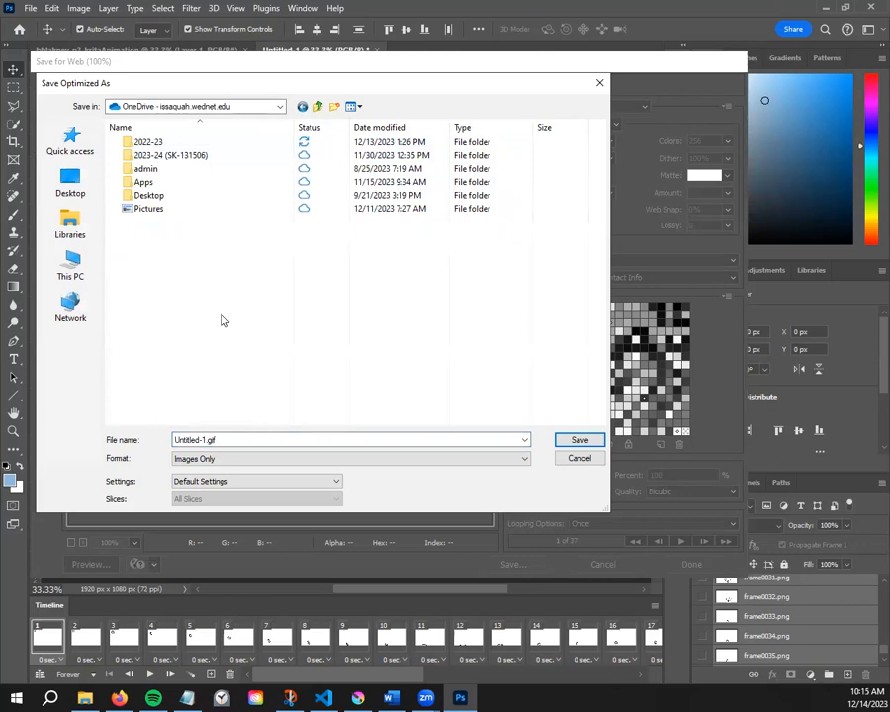
double_click(181, 158)
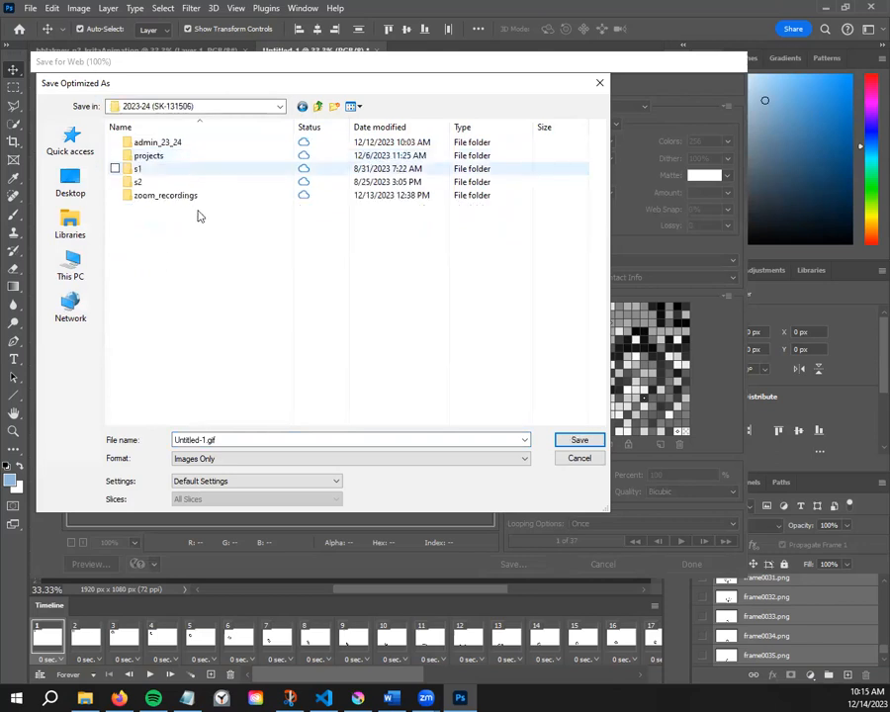
click(158, 172)
double_click(158, 172)
click(175, 170)
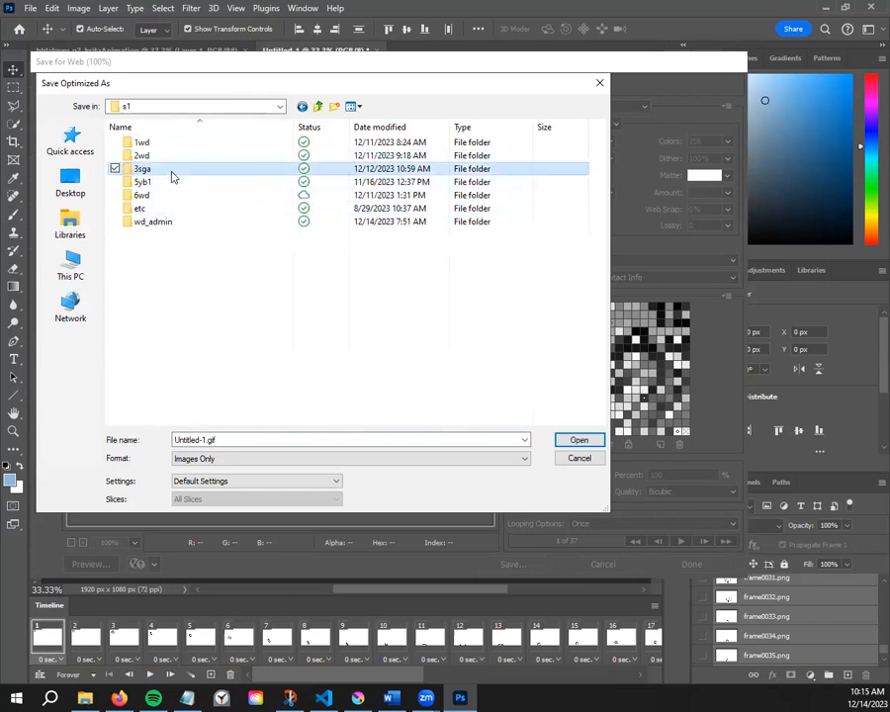
double_click(174, 170)
click(162, 159)
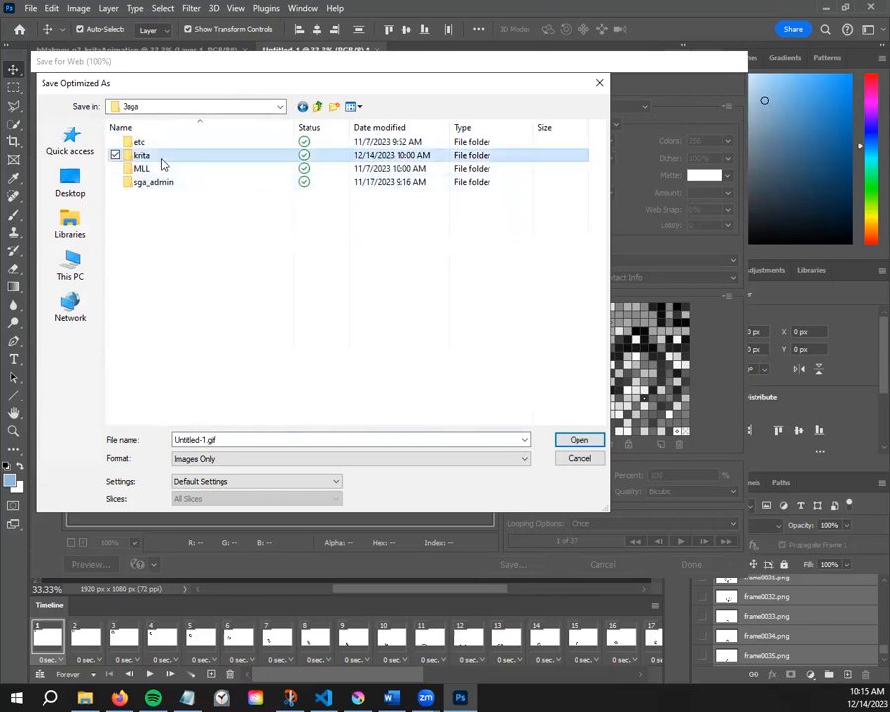
double_click(162, 158)
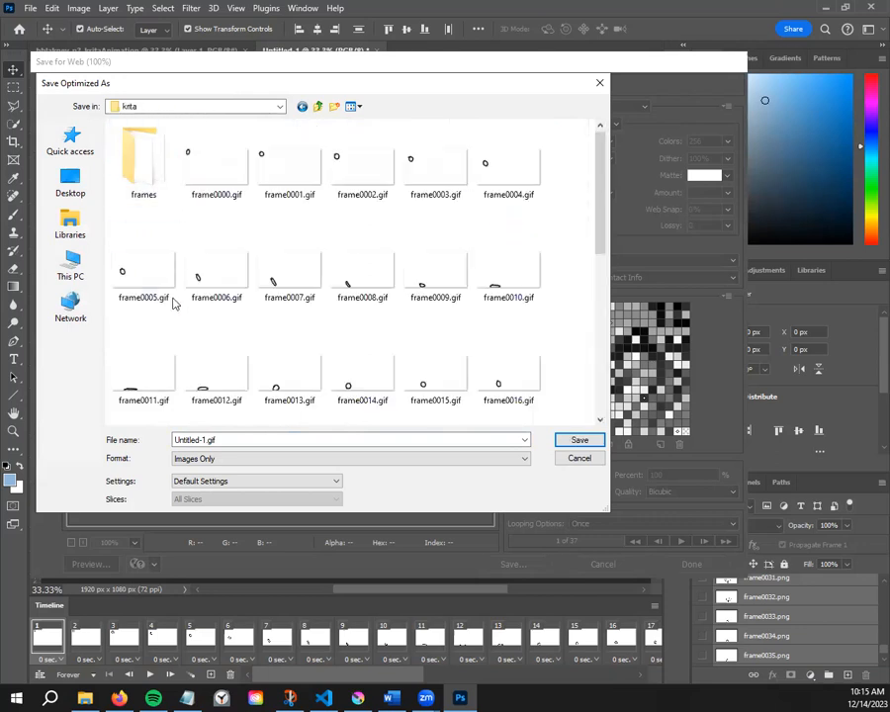
Clear the suggested file name and check the save format choices, keeping Images Only
click(205, 439)
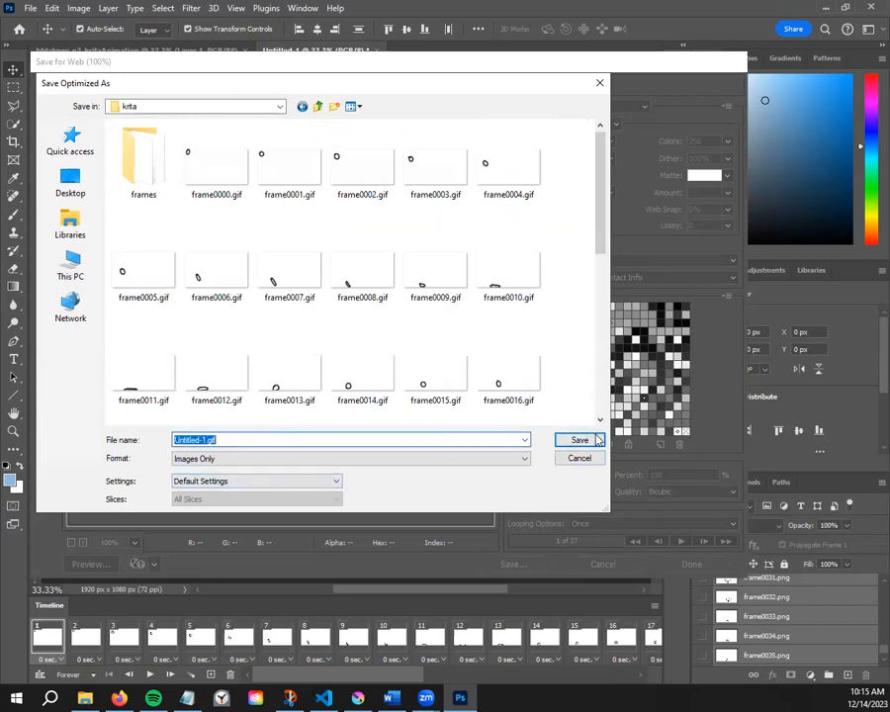
click(259, 440)
double_click(201, 439)
key(BackSpace)
click(220, 459)
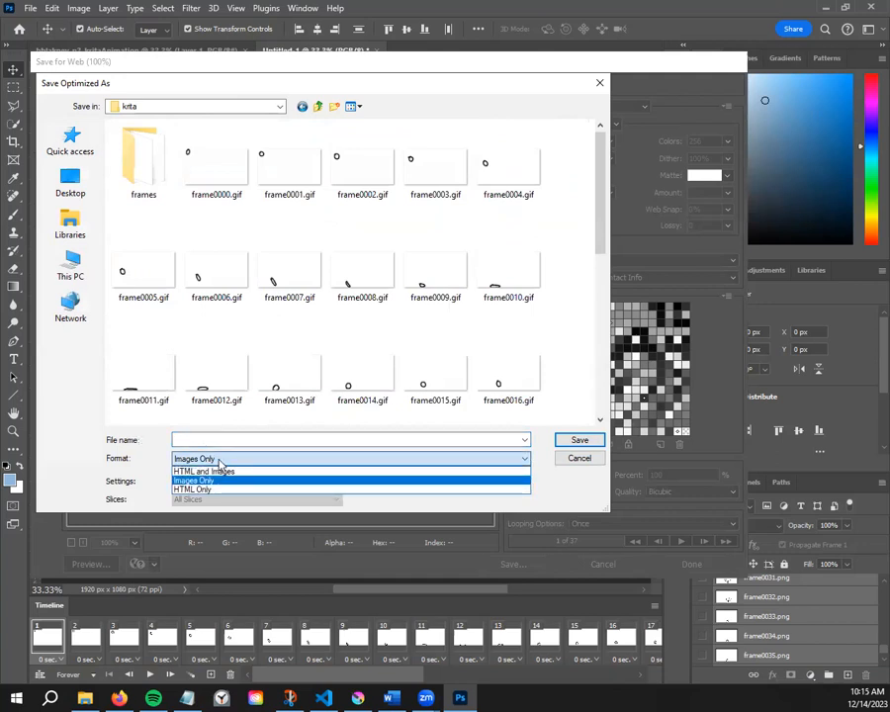
click(220, 459)
click(220, 459)
click(219, 439)
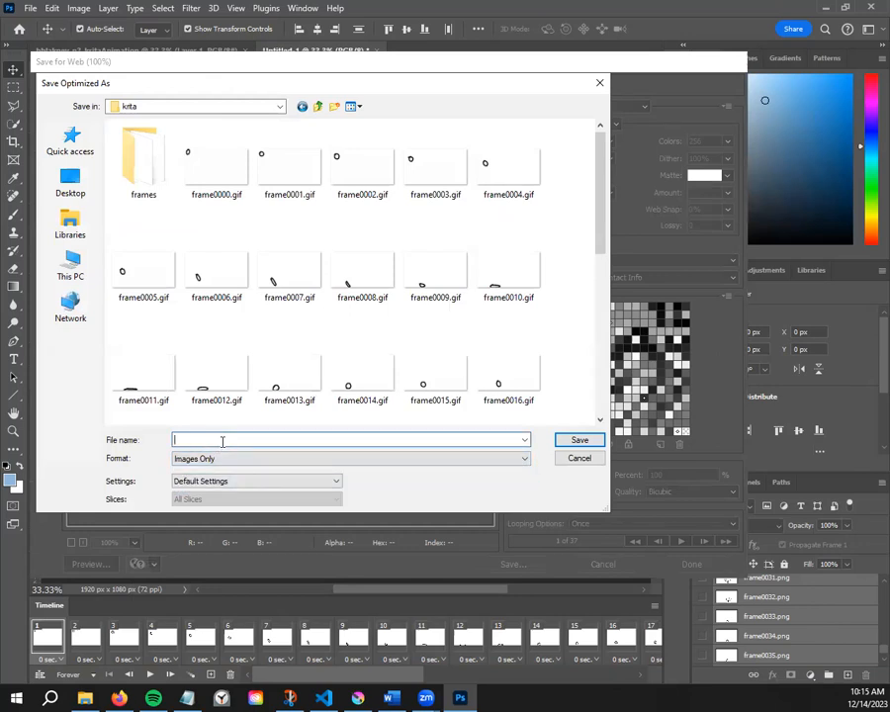
Name the GIF squashStretchPS and save it in the krita folder
text(squash)
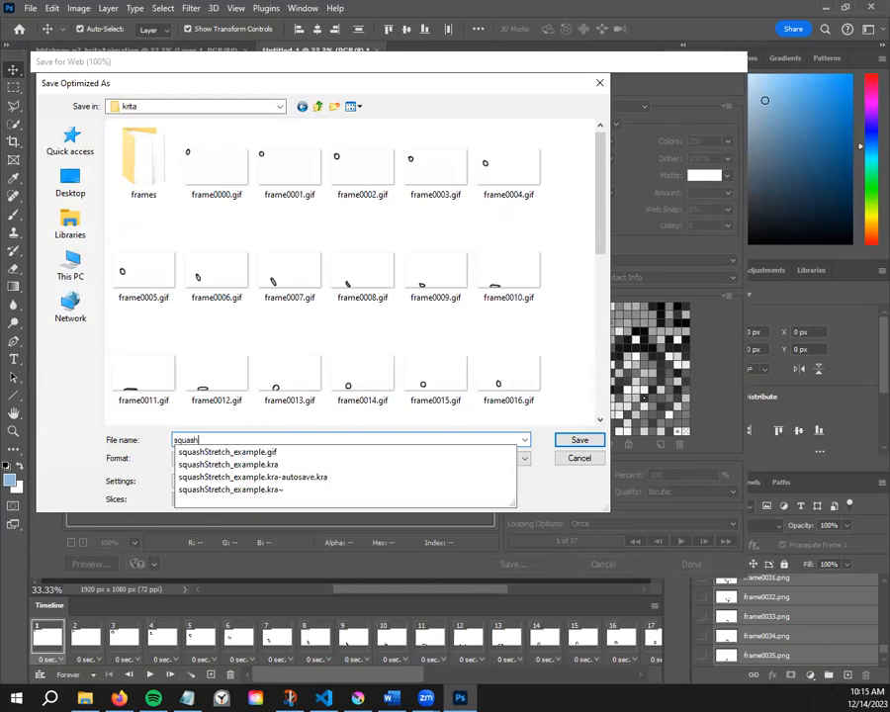
text(_)
text(St)
key(BackSpace)
key(BackSpace)
key(BackSpace)
text(StretchPS)
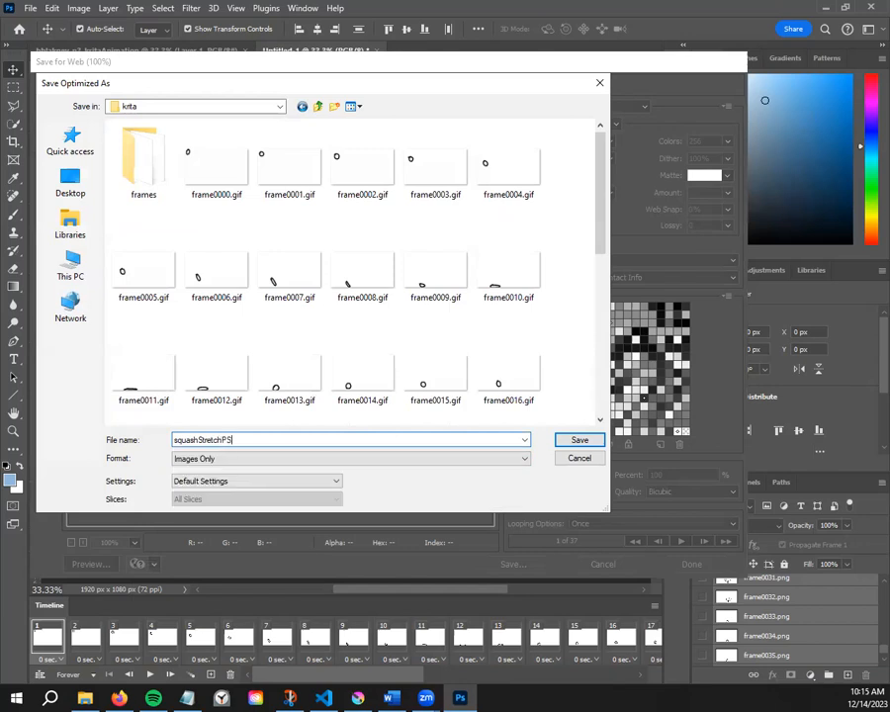
click(579, 439)
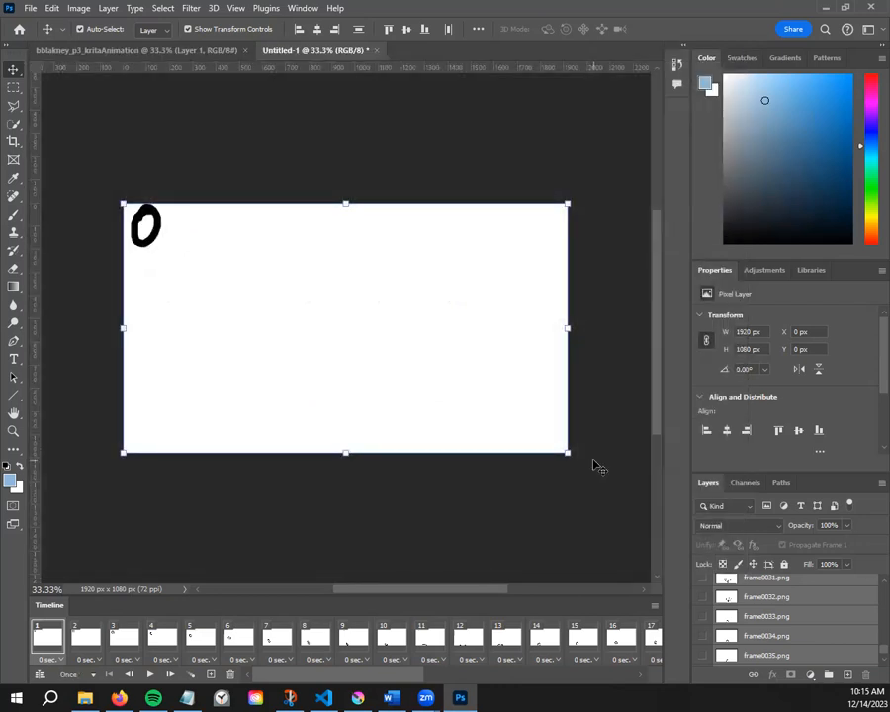
Switch to File Explorer, find squashStretchPS.gif in the krita folder, watch it in the image viewer, and close the viewer
click(85, 698)
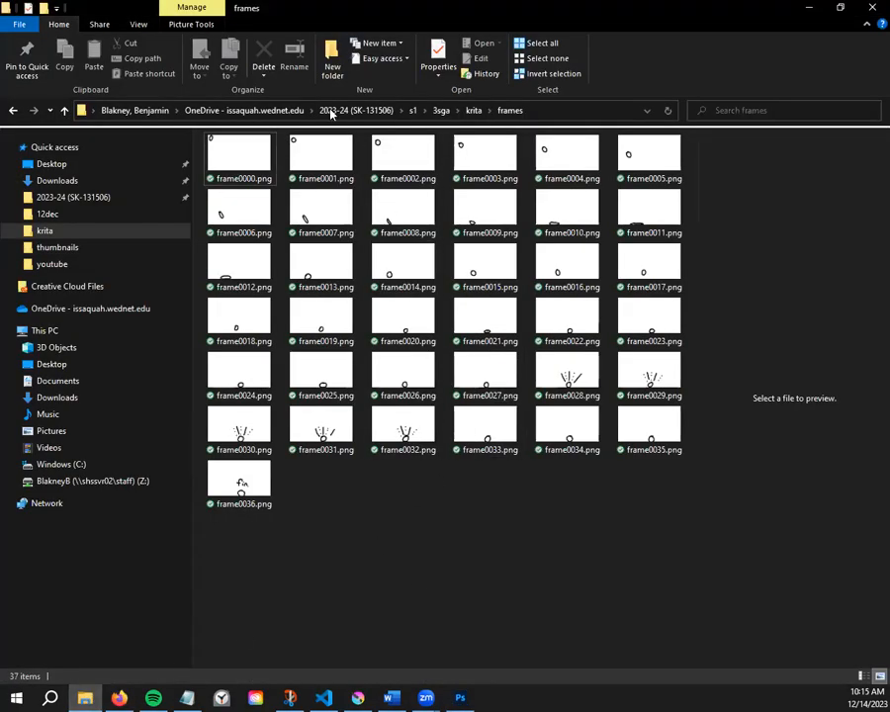
click(473, 110)
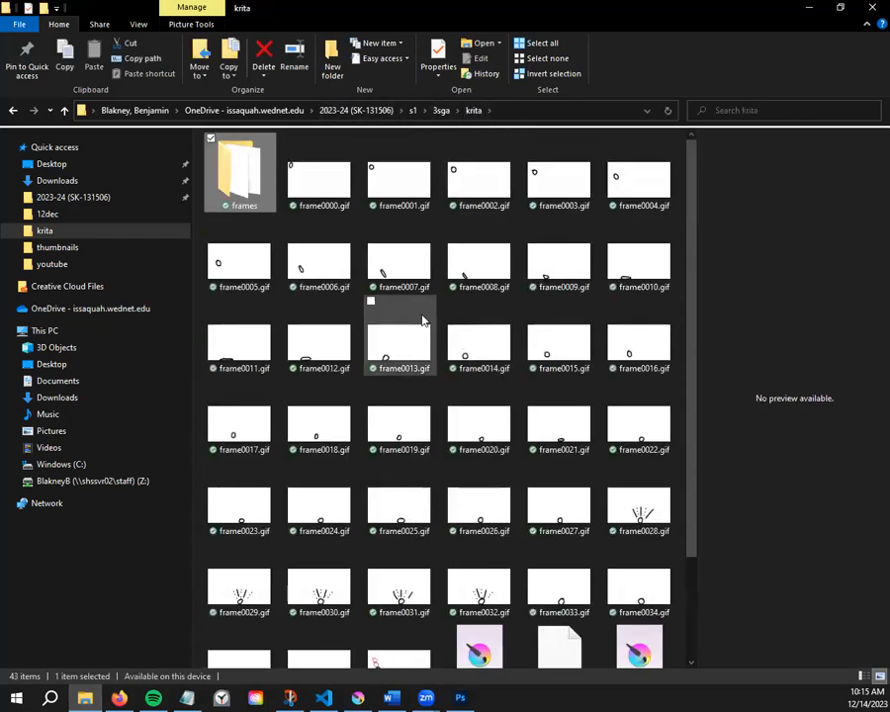
scroll(423, 320, down, 2)
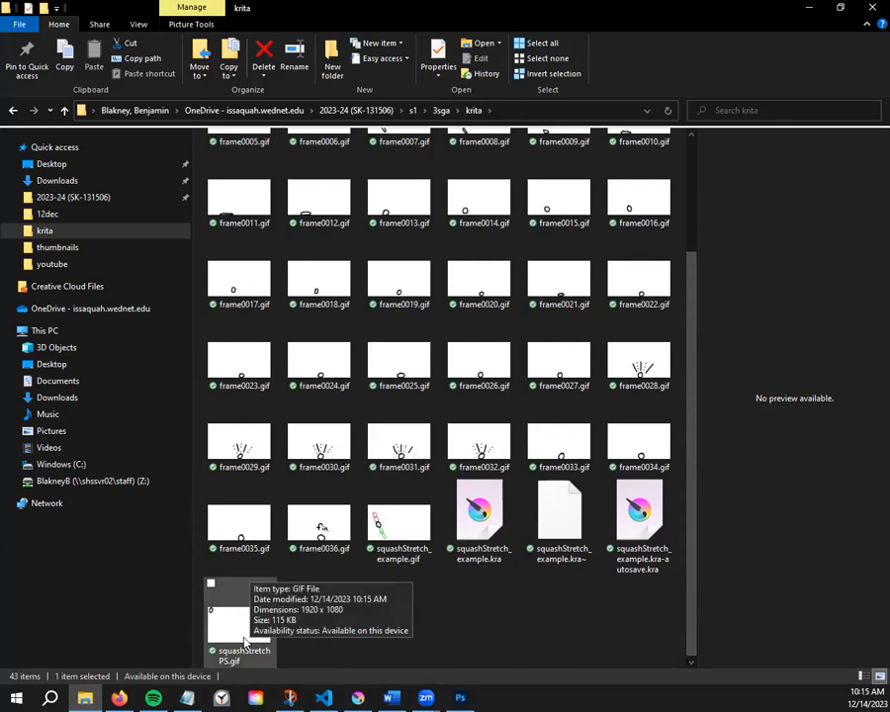
double_click(242, 640)
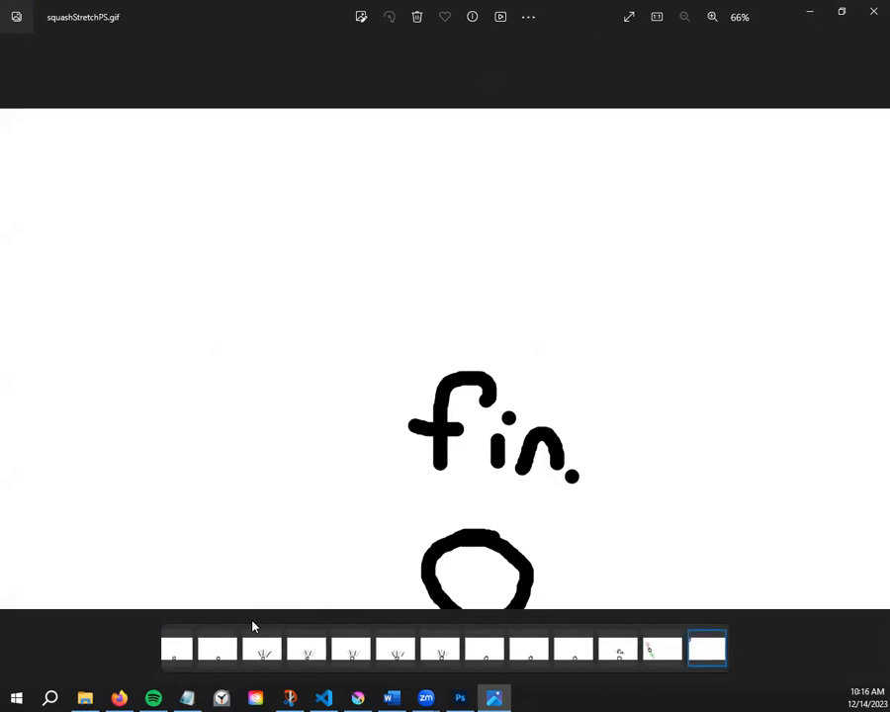
click(182, 666)
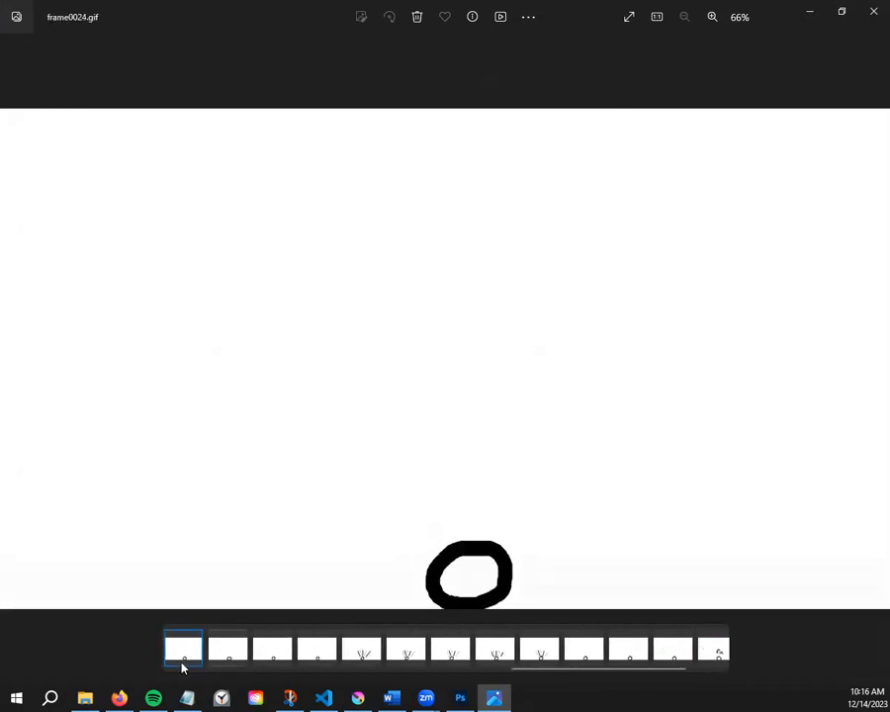
click(873, 11)
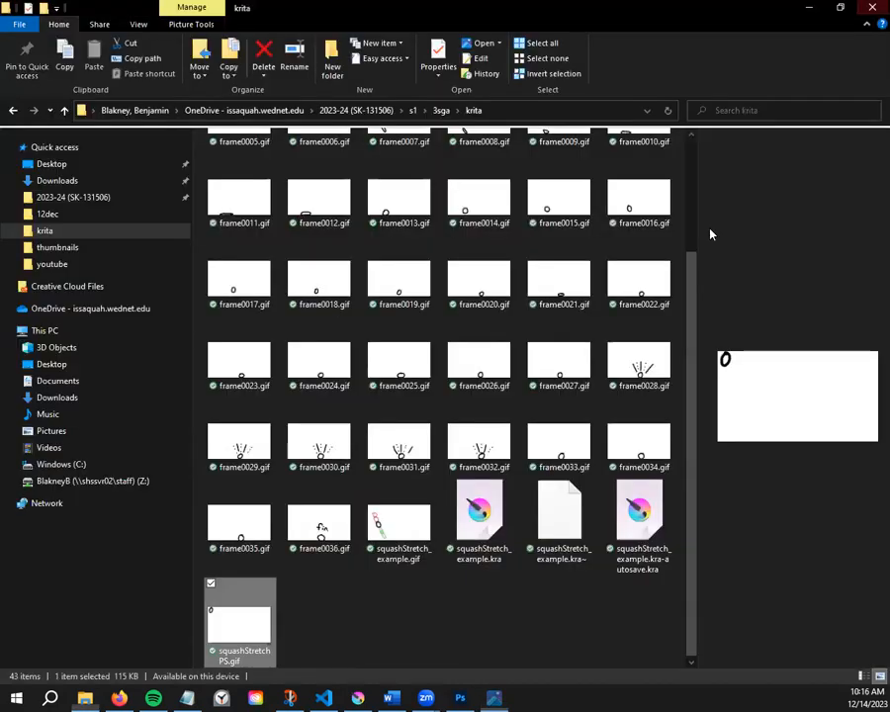
Watch squashStretchPS.gif once more, and close the viewer and the krita folder window to return to Photoshop
double_click(238, 610)
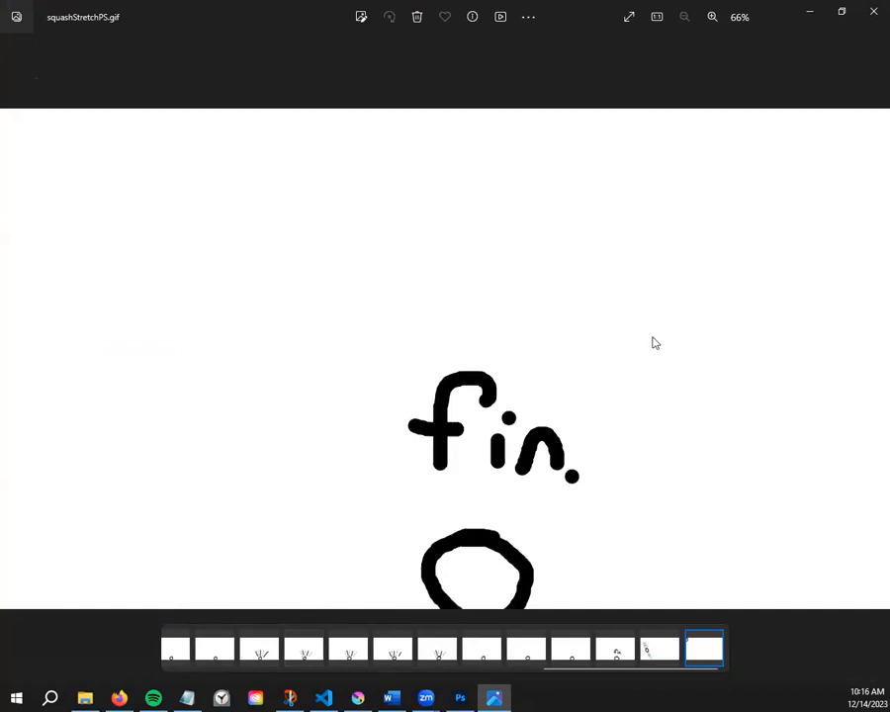
click(870, 28)
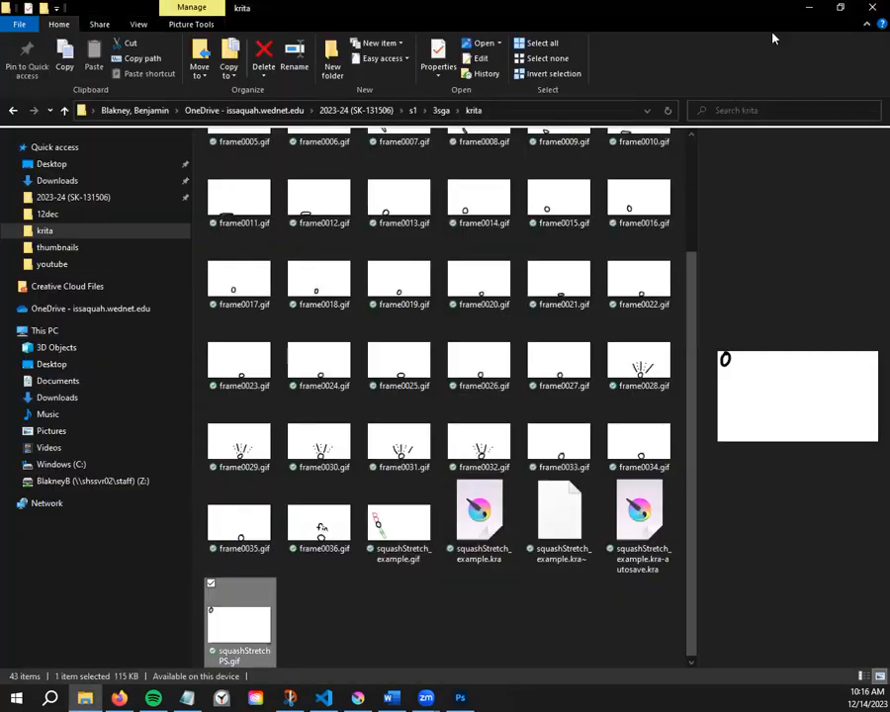
drag(702, 16, 587, 93)
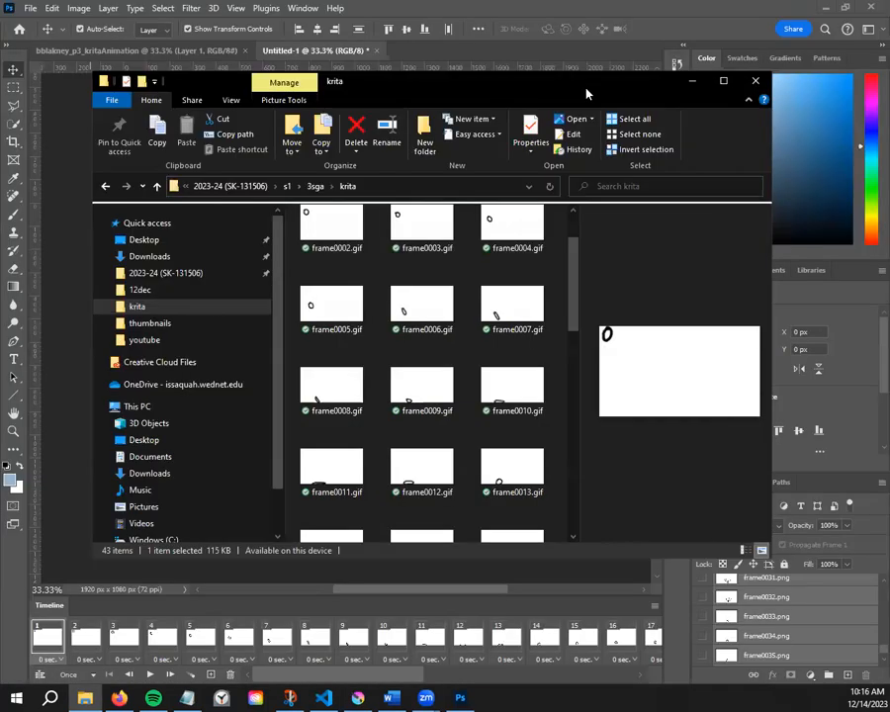
click(757, 84)
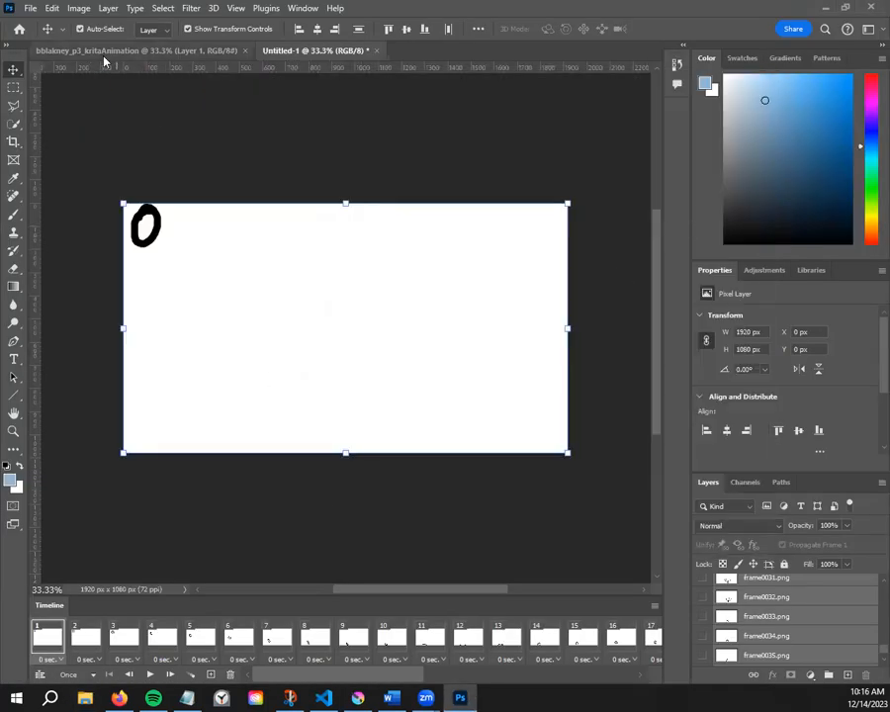